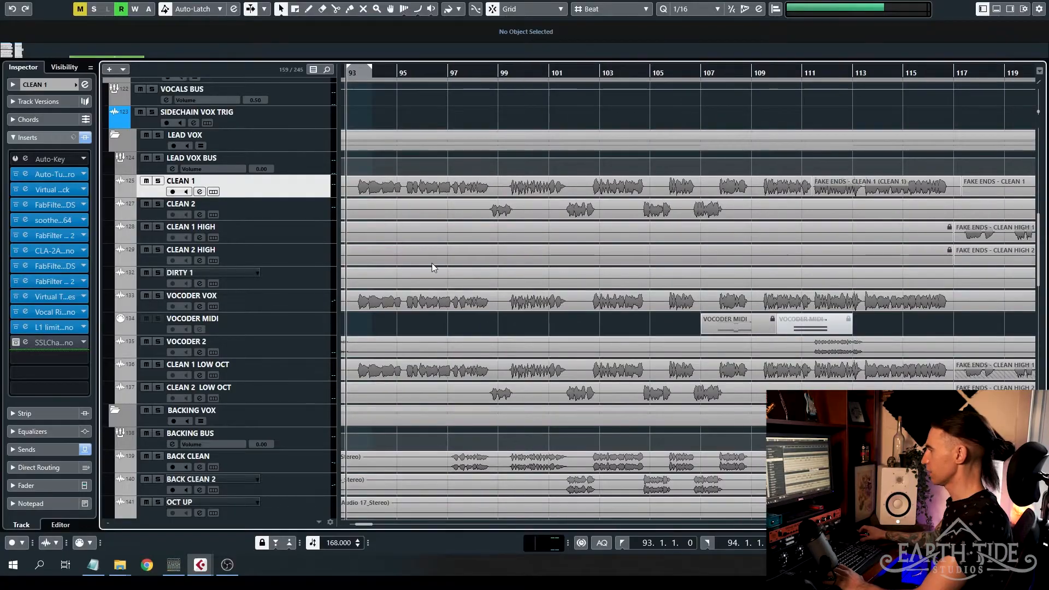
- Solo the VOCALS ALL group and start playback from bar 93 with the lead vocal tracks in view
scroll(432, 264, up, 10)
scroll(472, 270, down, 4)
scroll(529, 298, down, 4)
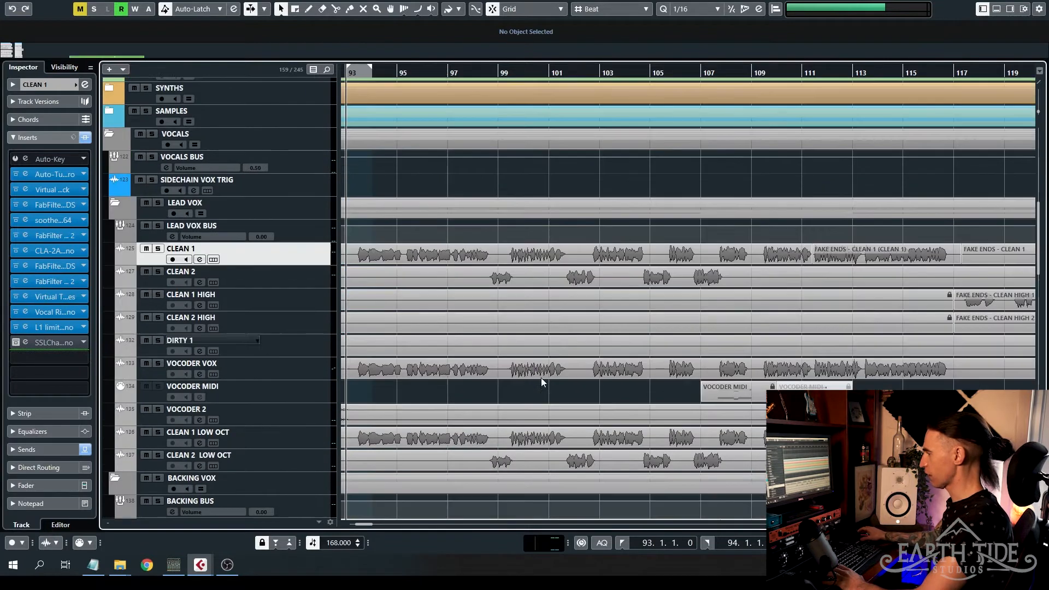
scroll(583, 260, left, 3)
scroll(680, 284, down, 4)
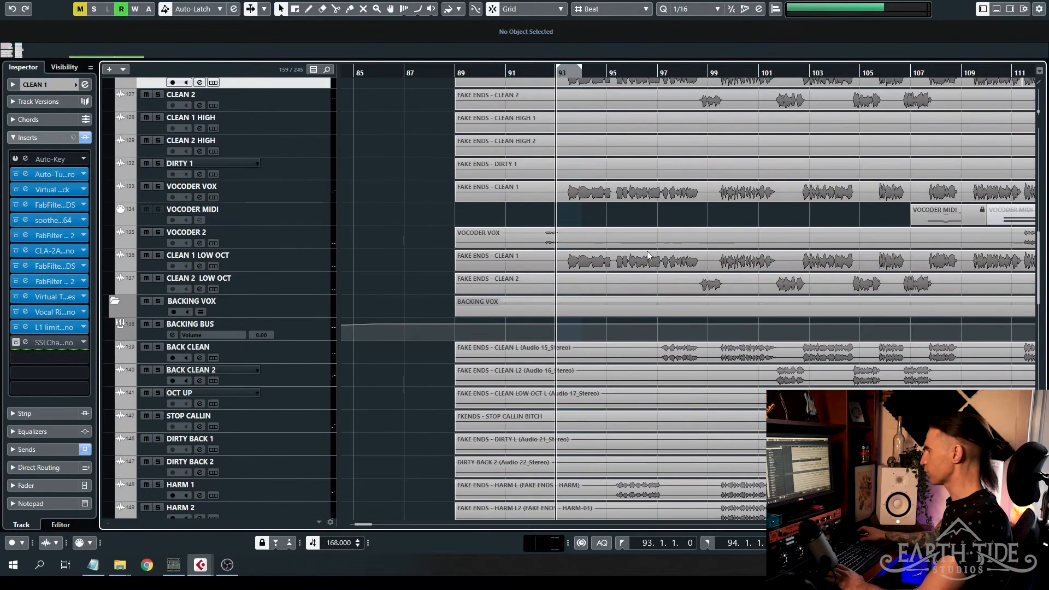
scroll(647, 250, up, 2)
scroll(674, 301, up, 10)
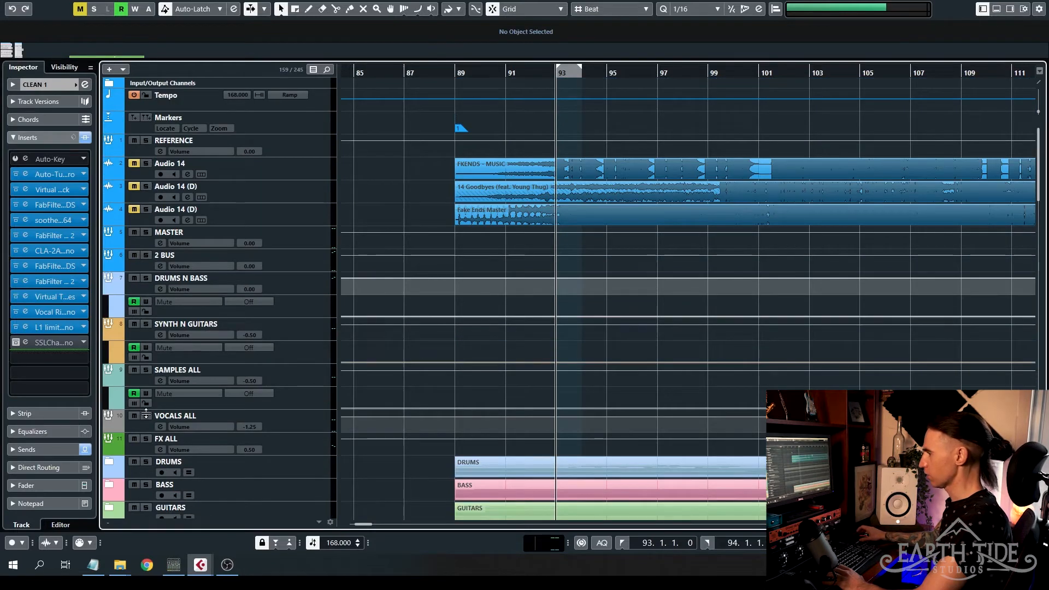
click(146, 415)
scroll(652, 298, down, 7)
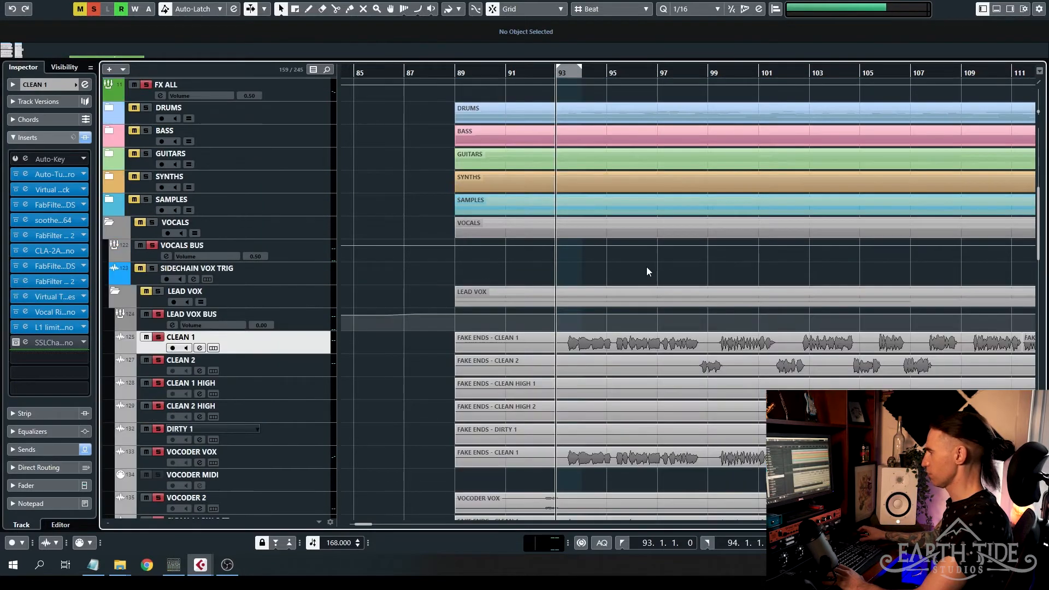
scroll(646, 267, down, 5)
key(space)
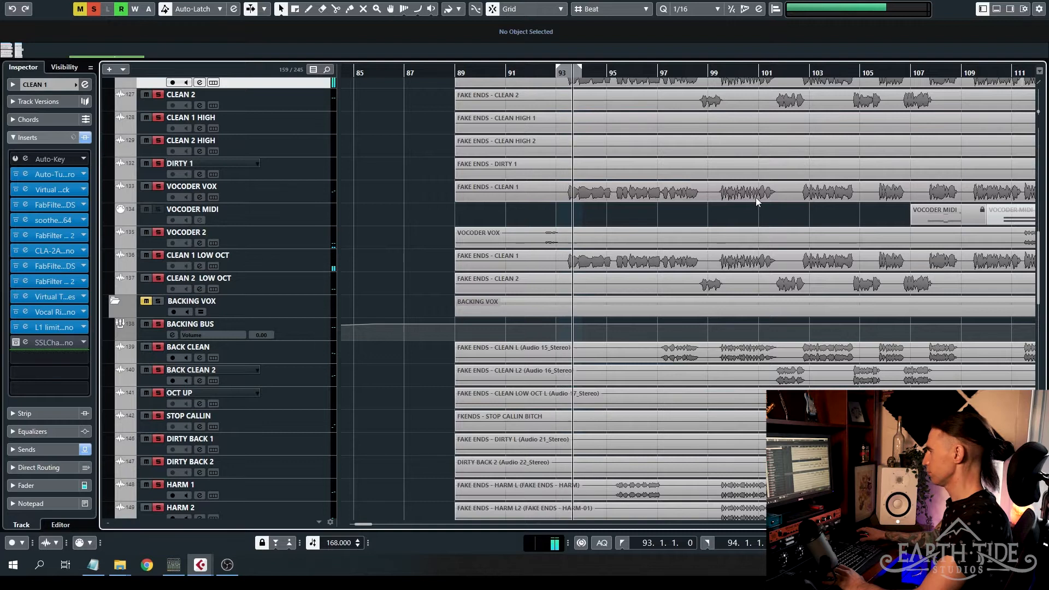
- Review the lead, backing, harmony and ad lib tracks during the soloed vocal playback, and clear all solos
scroll(755, 198, down, 2)
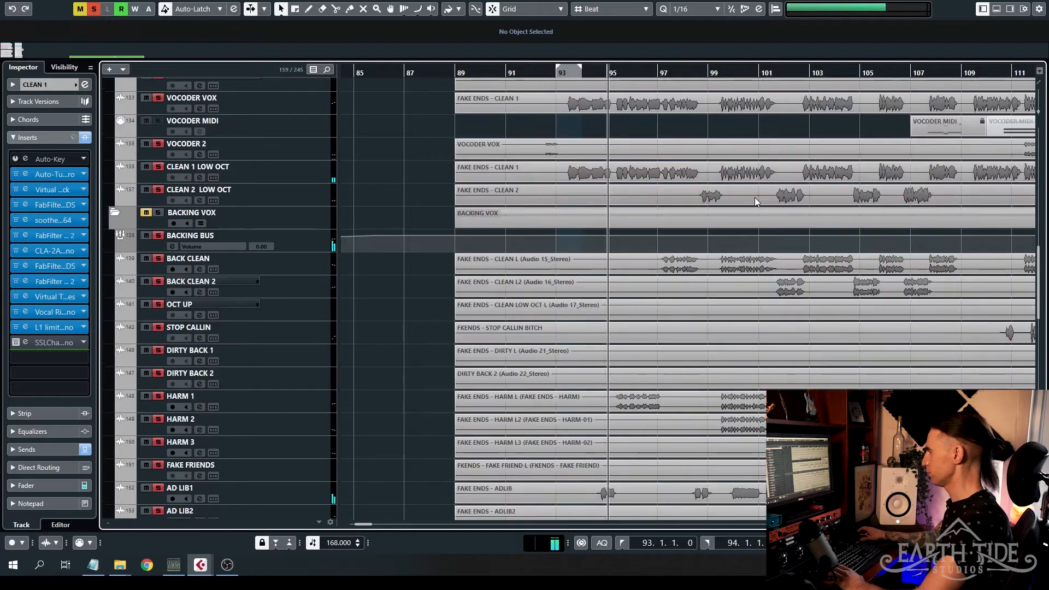
key(f)
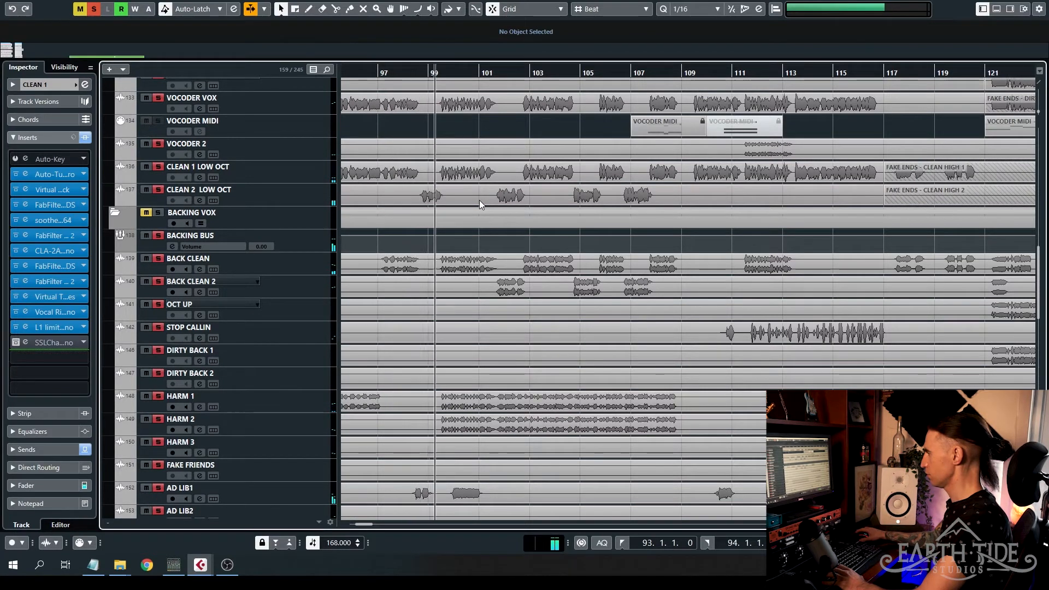
scroll(480, 200, down, 6)
scroll(480, 200, up, 2)
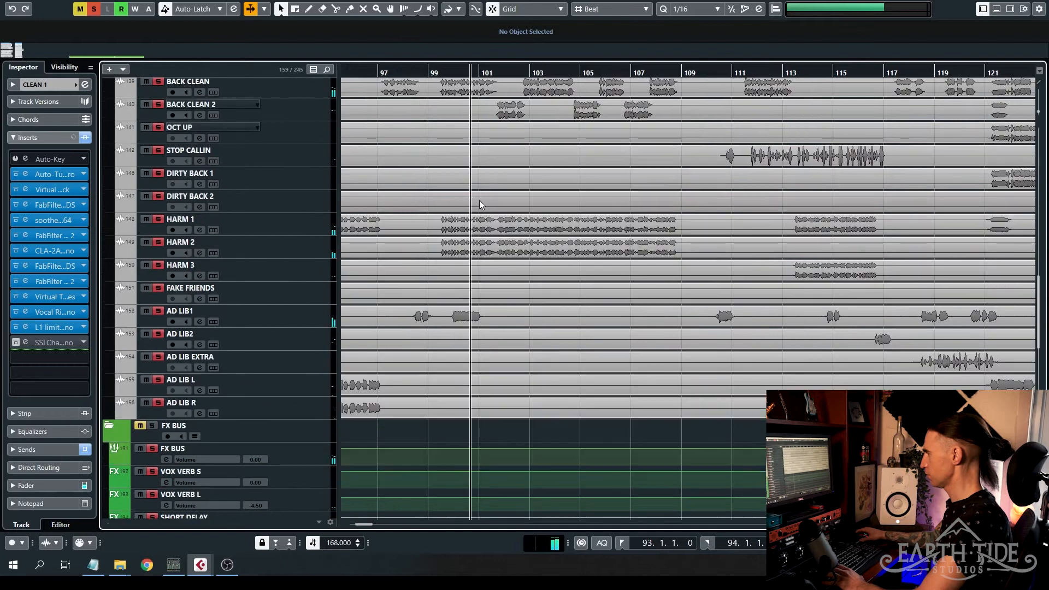
scroll(480, 201, up, 3)
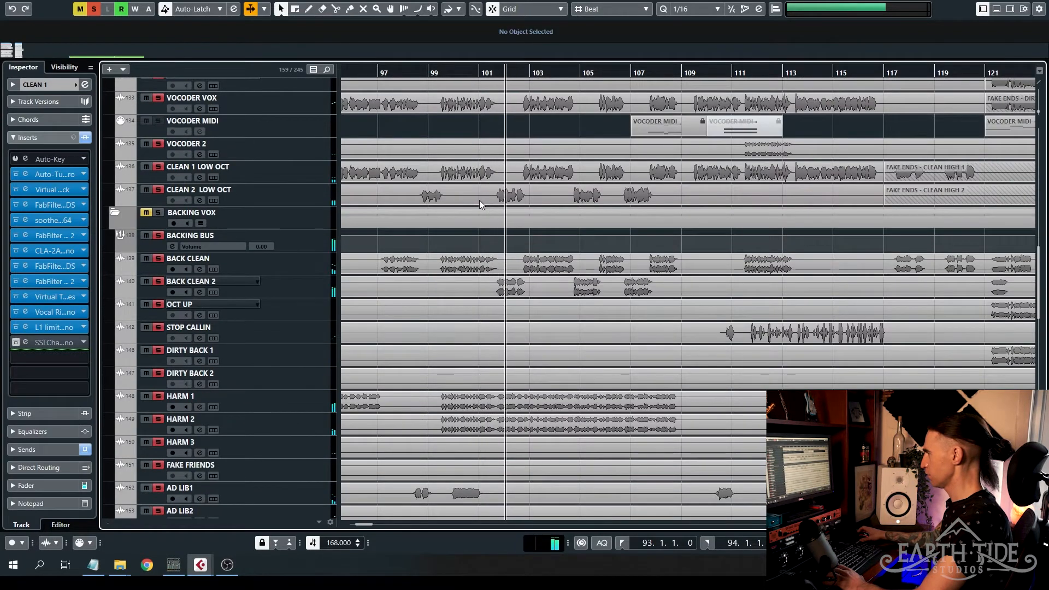
scroll(479, 205, up, 4)
scroll(479, 204, up, 4)
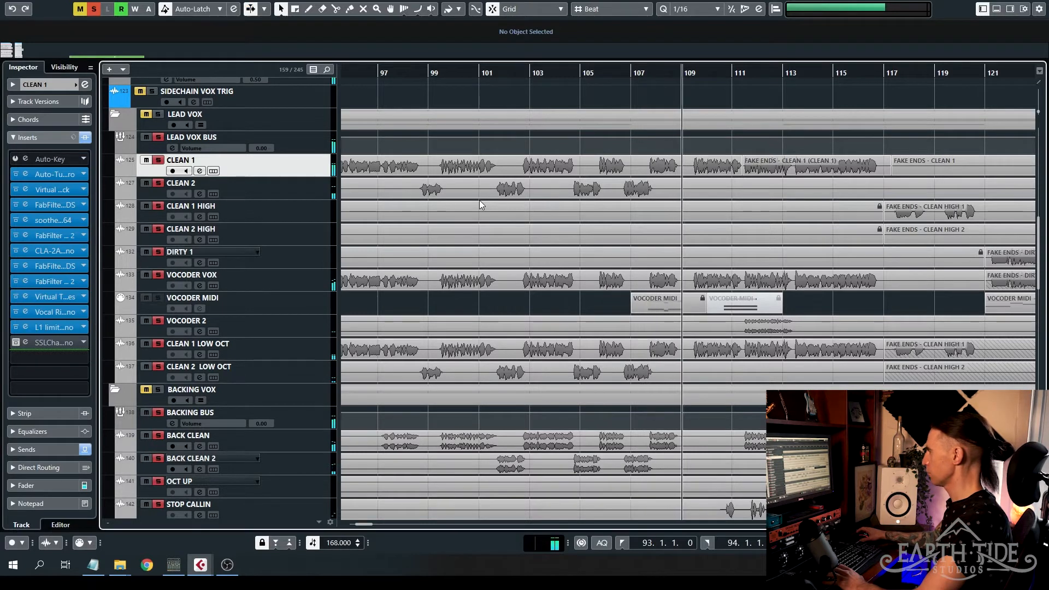
scroll(487, 326, up, 5)
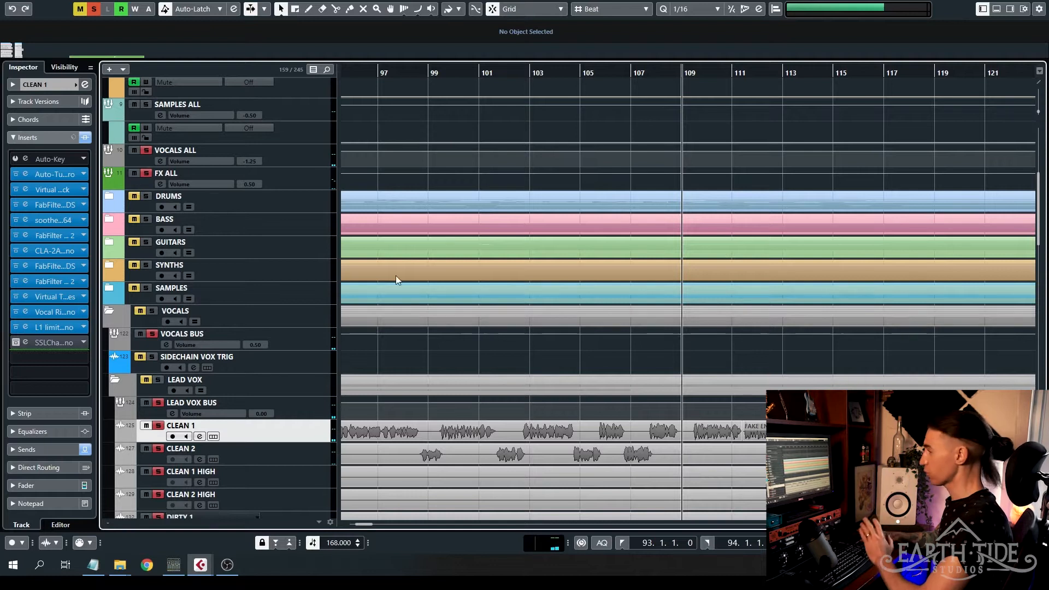
click(93, 9)
- Examine how the clean, high, vocoder and low octave lead vocal parts are arranged from bar 93 onward
scroll(519, 342, down, 7)
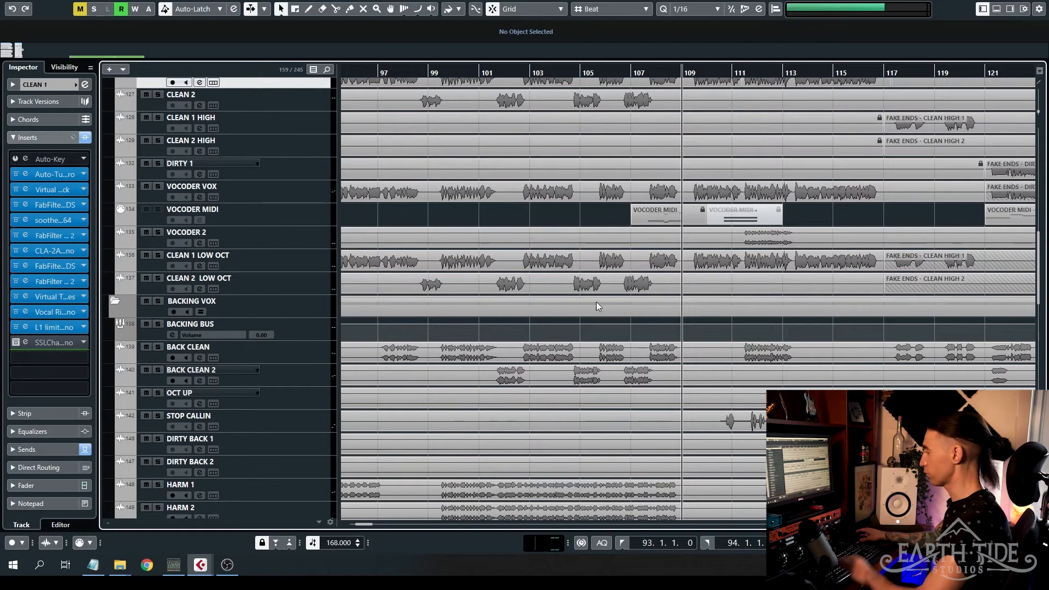
scroll(595, 302, right, 2)
scroll(602, 300, up, 2)
scroll(602, 301, up, 3)
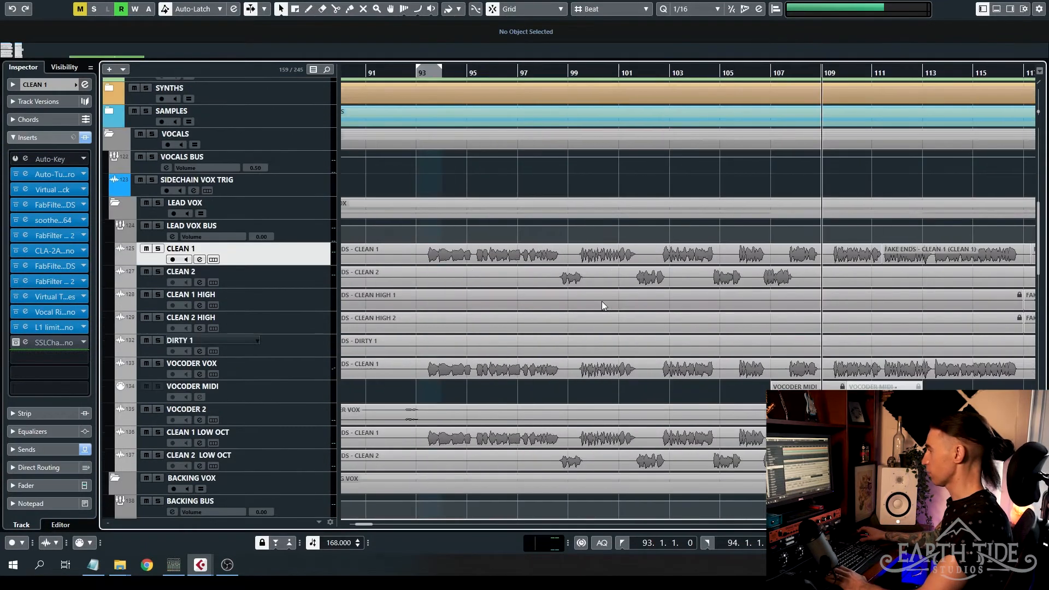
scroll(601, 301, left, 8)
scroll(781, 289, up, 2)
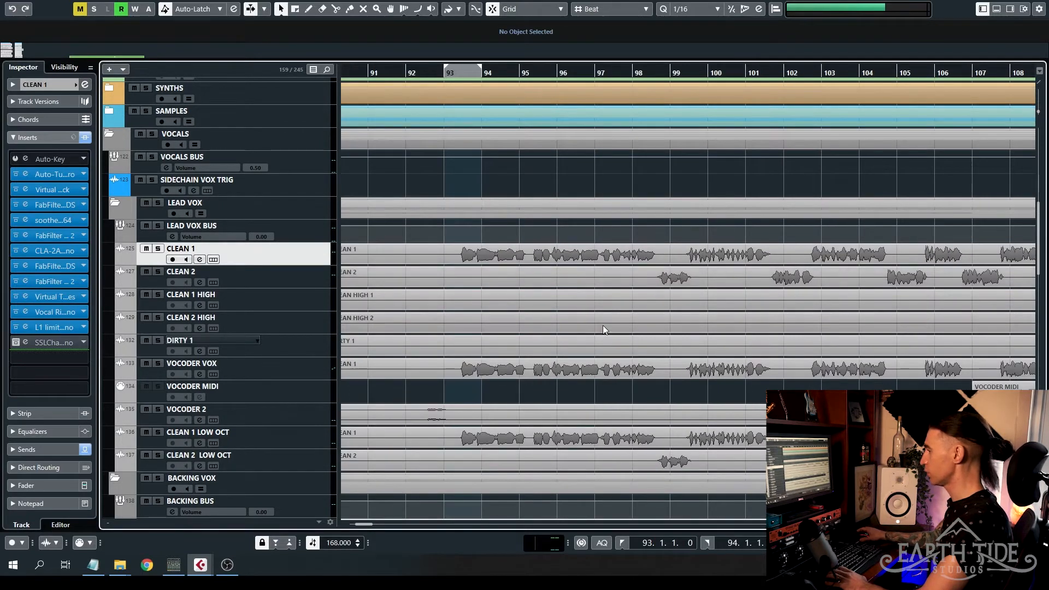
scroll(705, 283, down, 3)
scroll(667, 281, right, 4)
scroll(667, 277, down, 4)
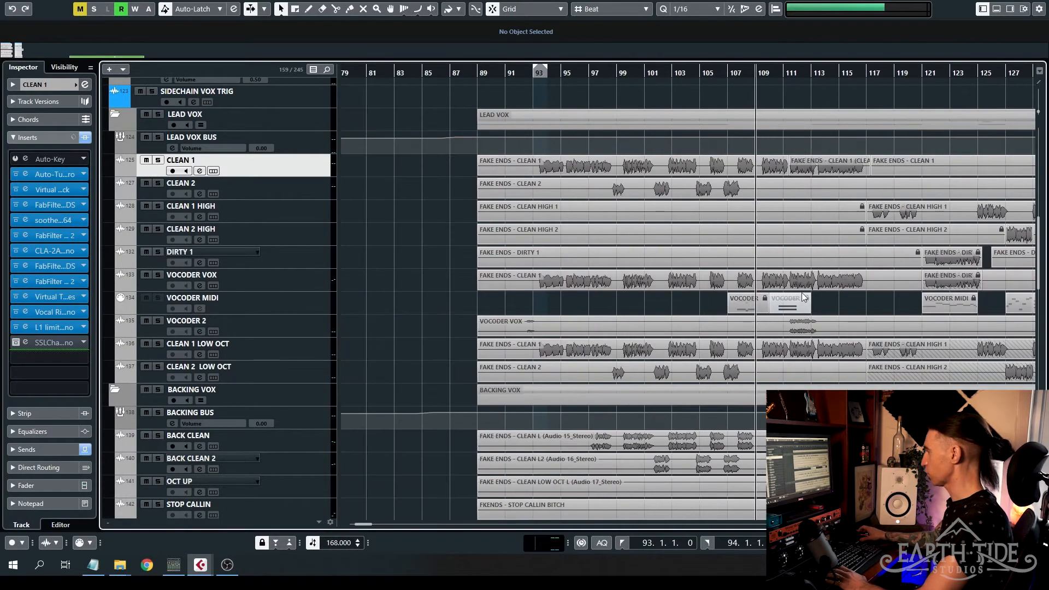
- Audition the VOCODER VOX track in solo from midway through bar 107, and remove its solo
scroll(768, 297, up, 5)
click(159, 276)
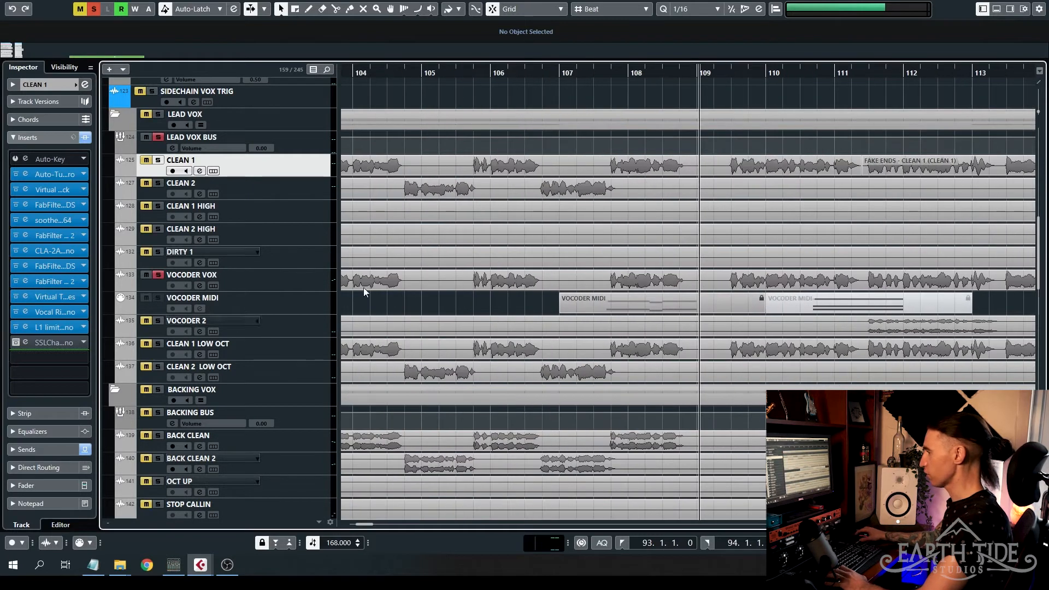
click(599, 75)
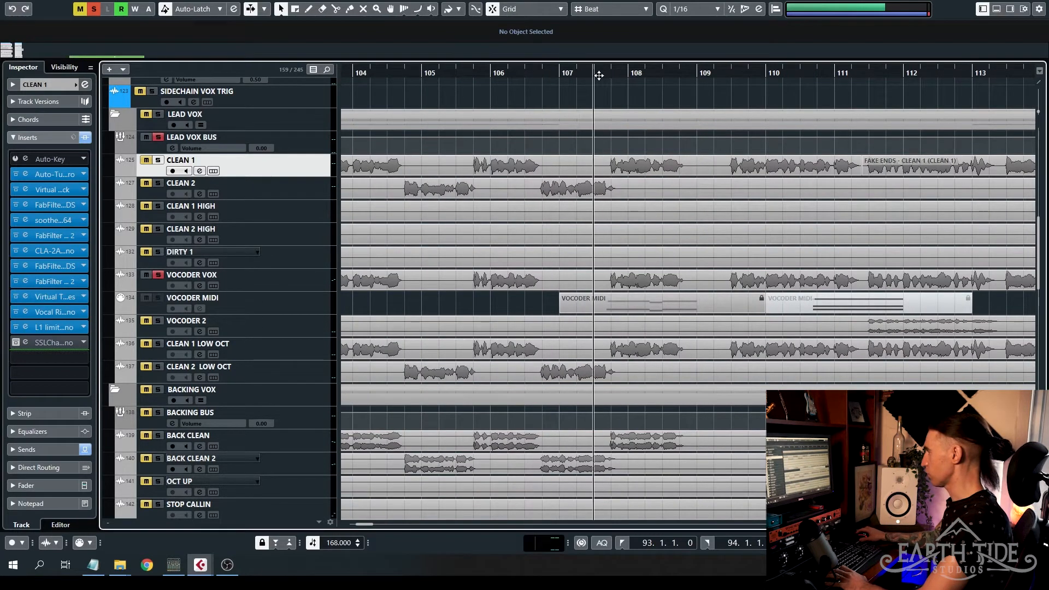
key(space)
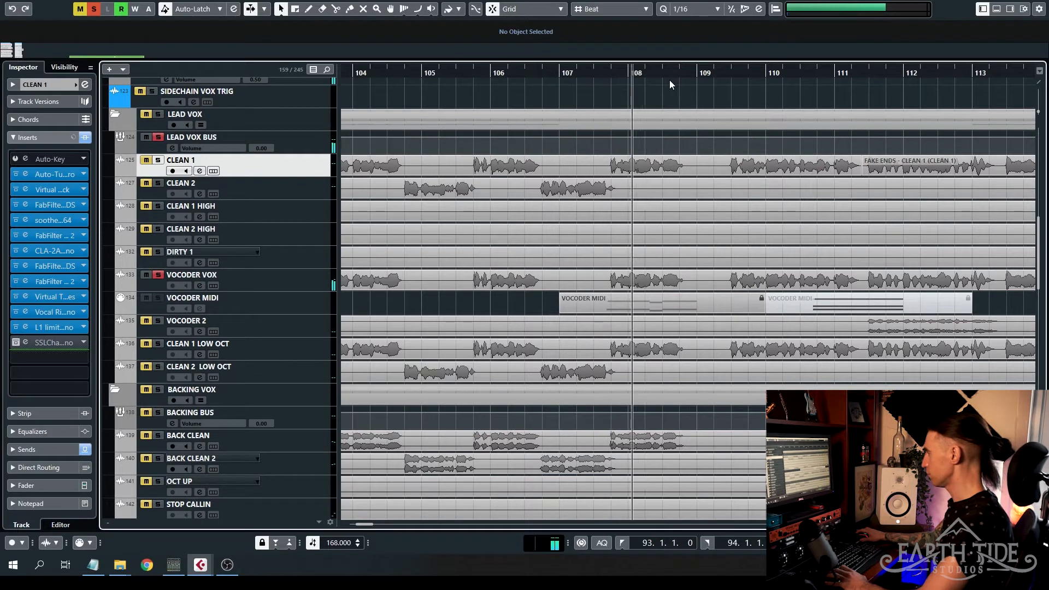
key(space)
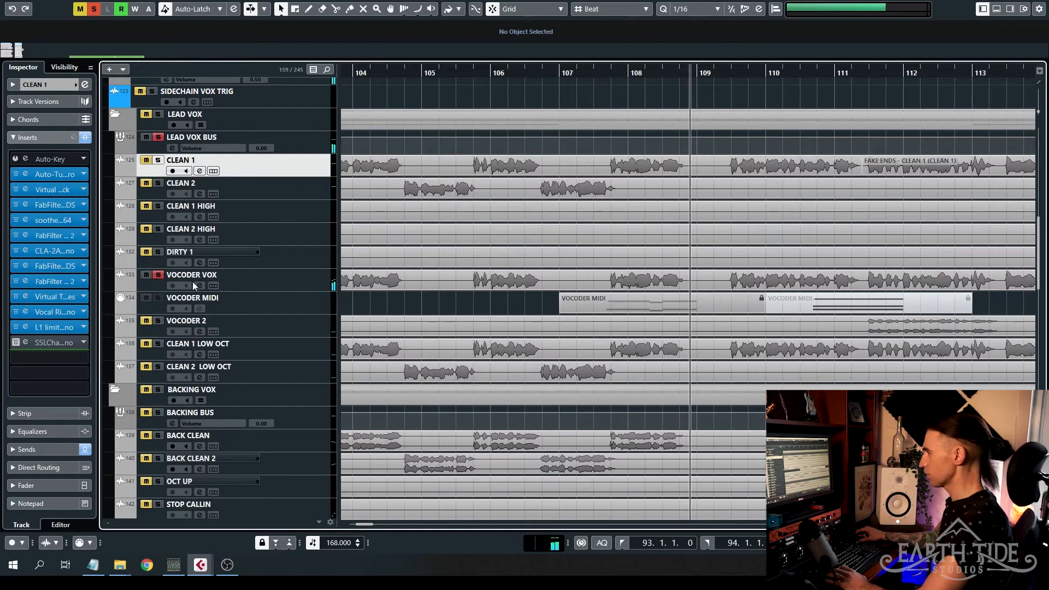
click(159, 275)
- Survey the backing vocal, harmony and ad lib tracks from the start of the vocals through the rest of the song
key(g)
scroll(601, 254, left, 10)
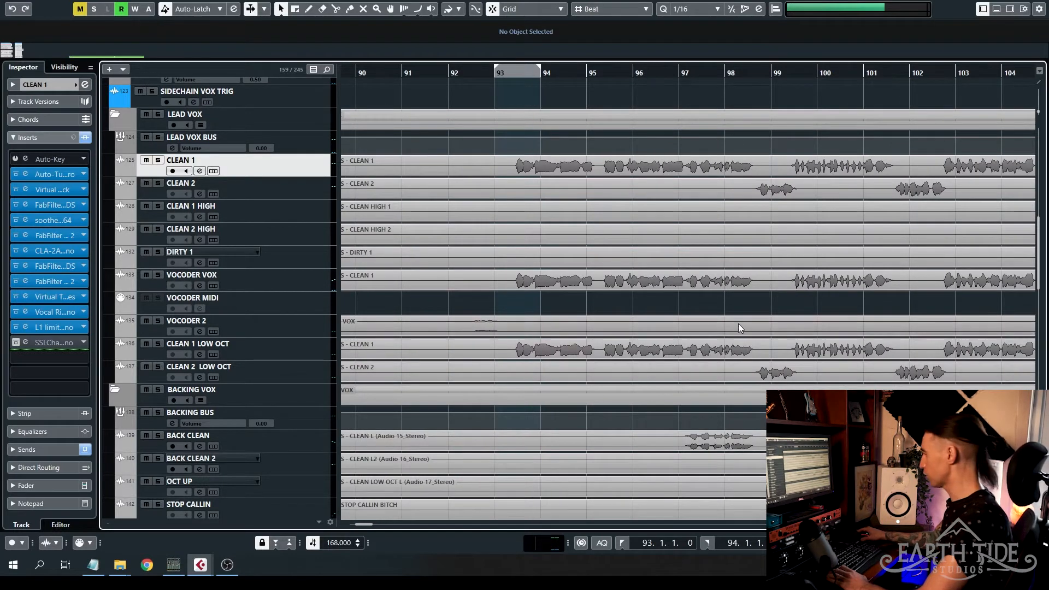
scroll(740, 322, down, 3)
scroll(499, 356, right, 4)
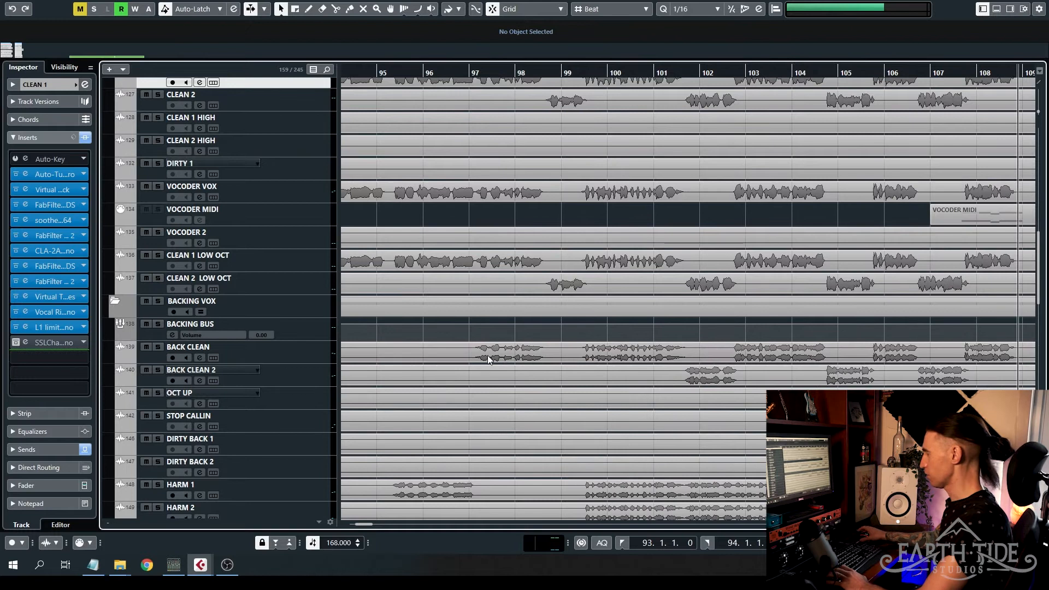
scroll(487, 355, up, 2)
scroll(512, 350, down, 3)
scroll(499, 404, down, 3)
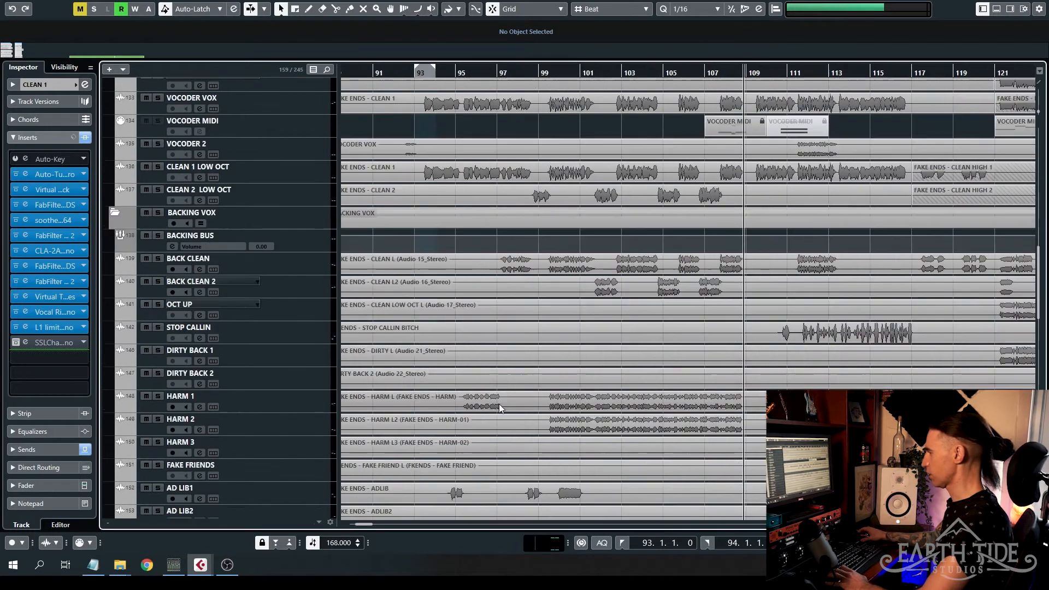
scroll(504, 434, down, 3)
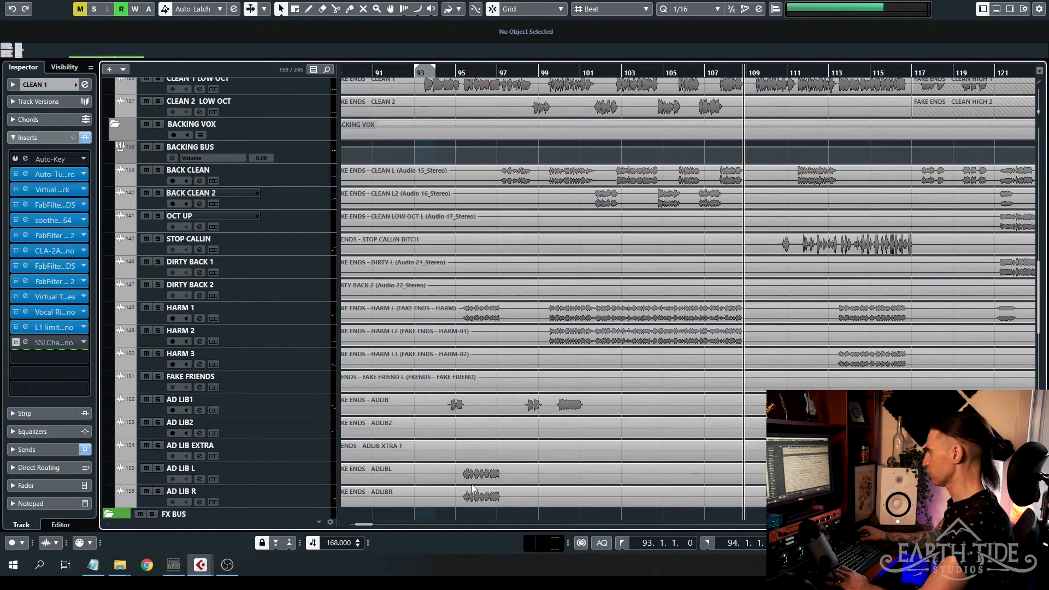
scroll(518, 448, down, 2)
scroll(512, 413, right, 4)
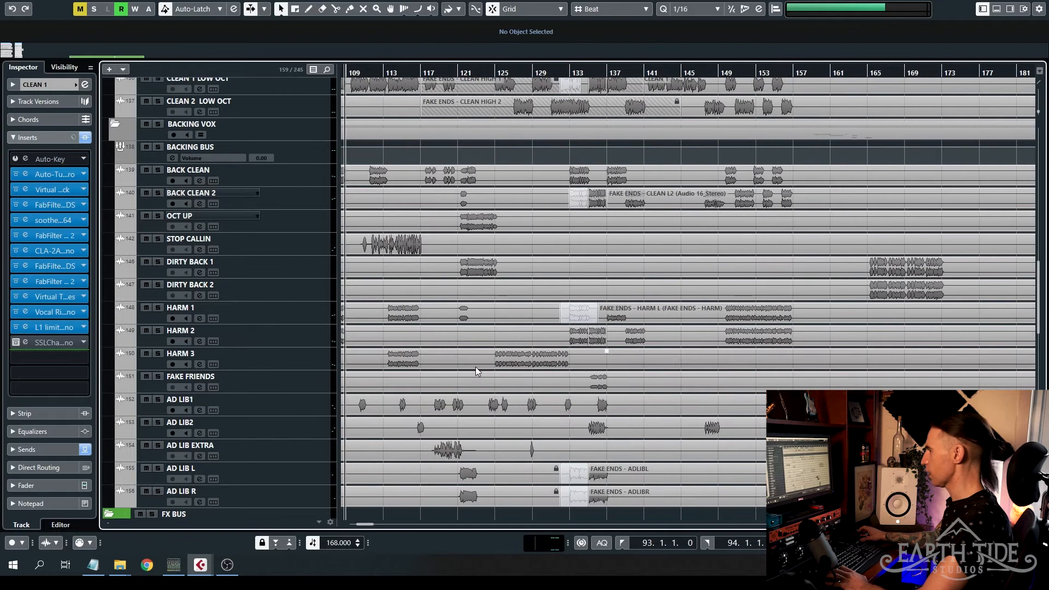
- Turn off Auto-Tune in the CLEAN 1 track's inserts and open its Auto-Key insert
scroll(476, 371, up, 3)
scroll(565, 374, up, 5)
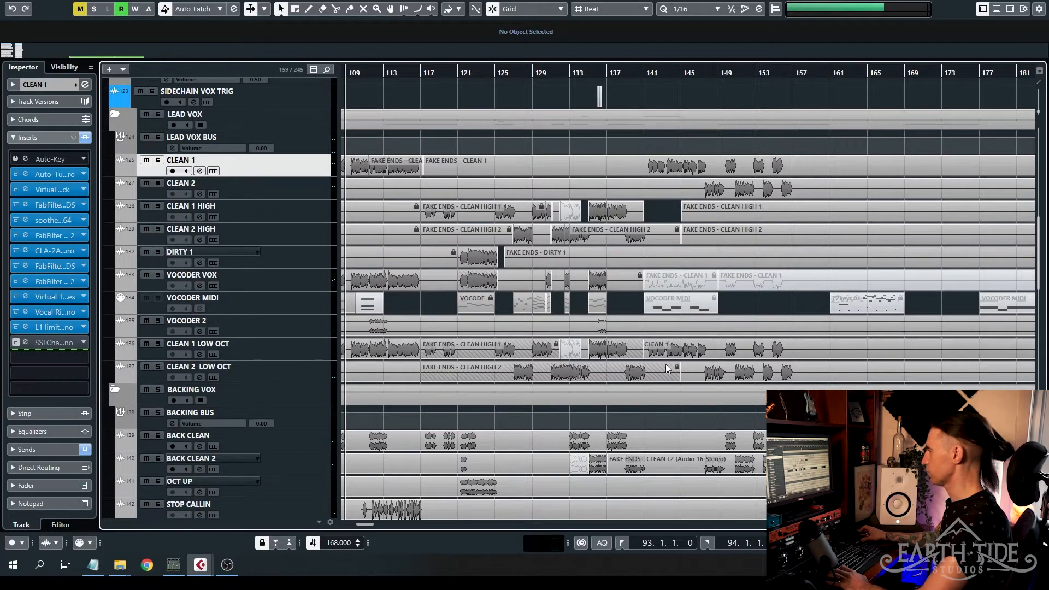
scroll(697, 179, left, 5)
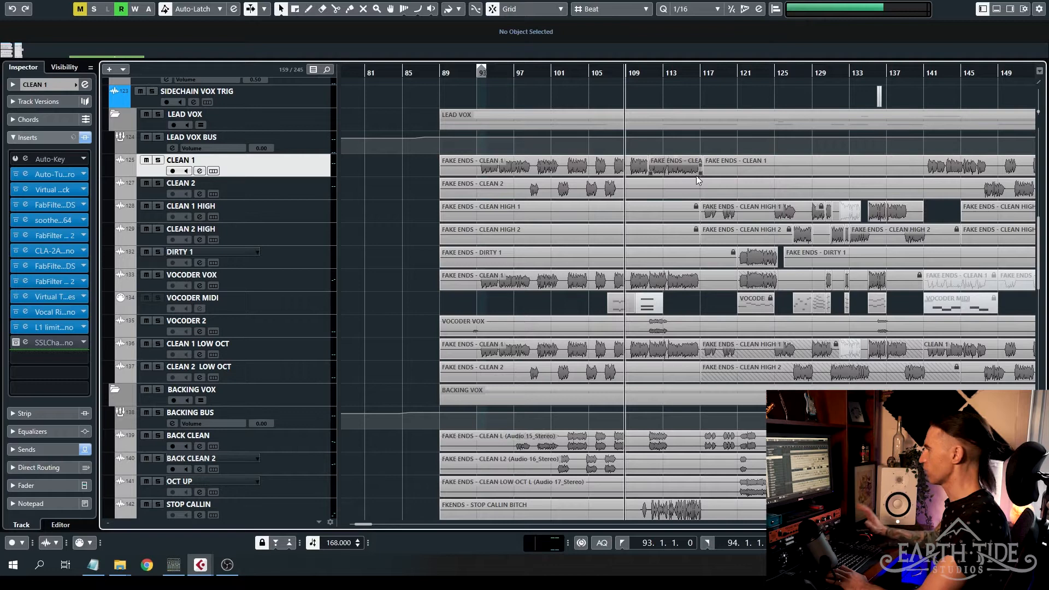
scroll(503, 208, left, 3)
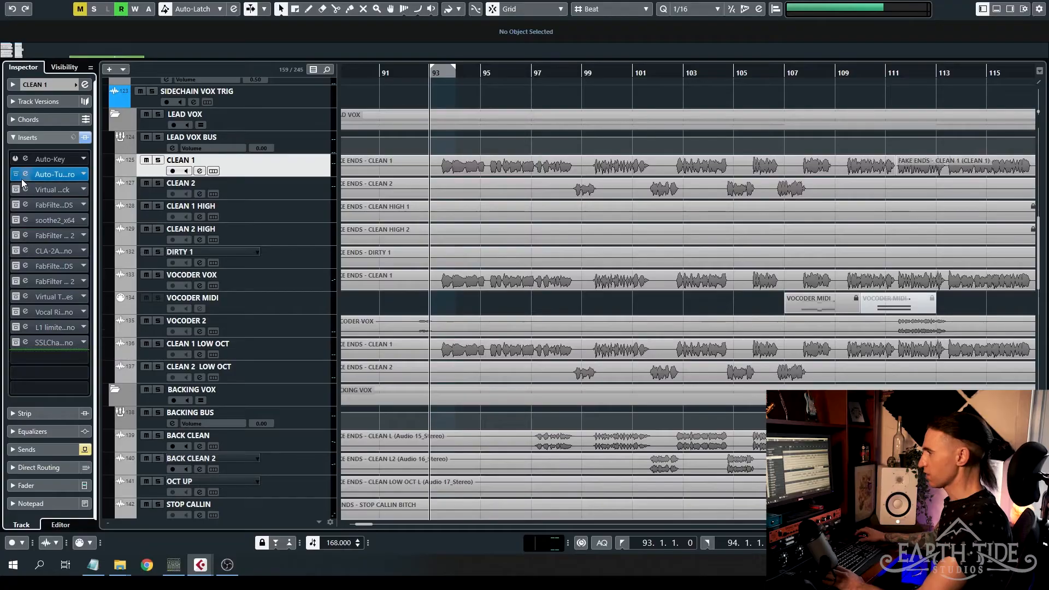
click(15, 176)
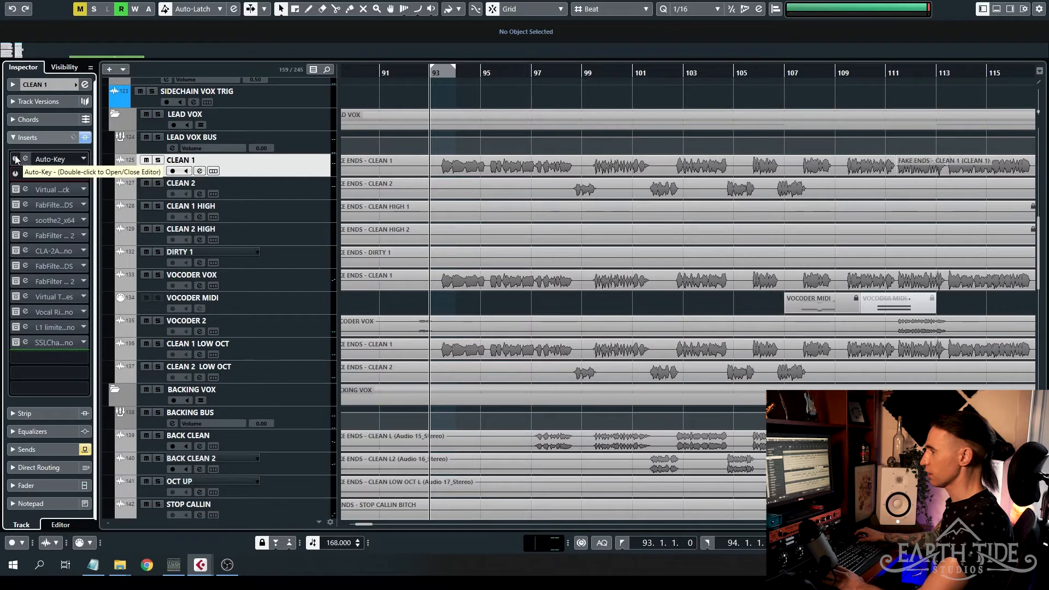
click(24, 160)
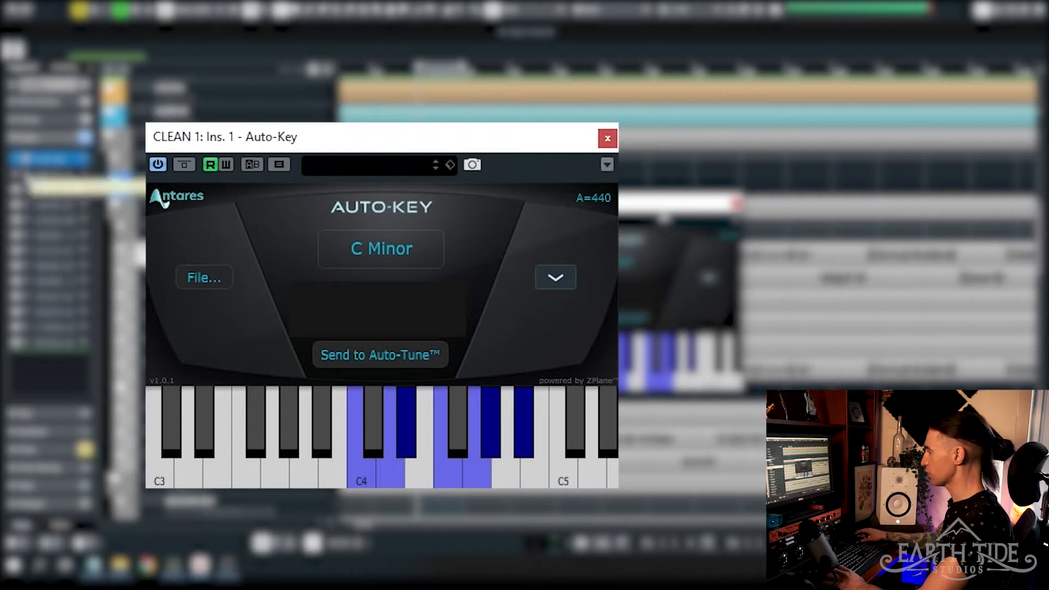
- Solo the CLEAN 1 vocal and play it so Auto-Key can detect its key
scroll(350, 295, up, 5)
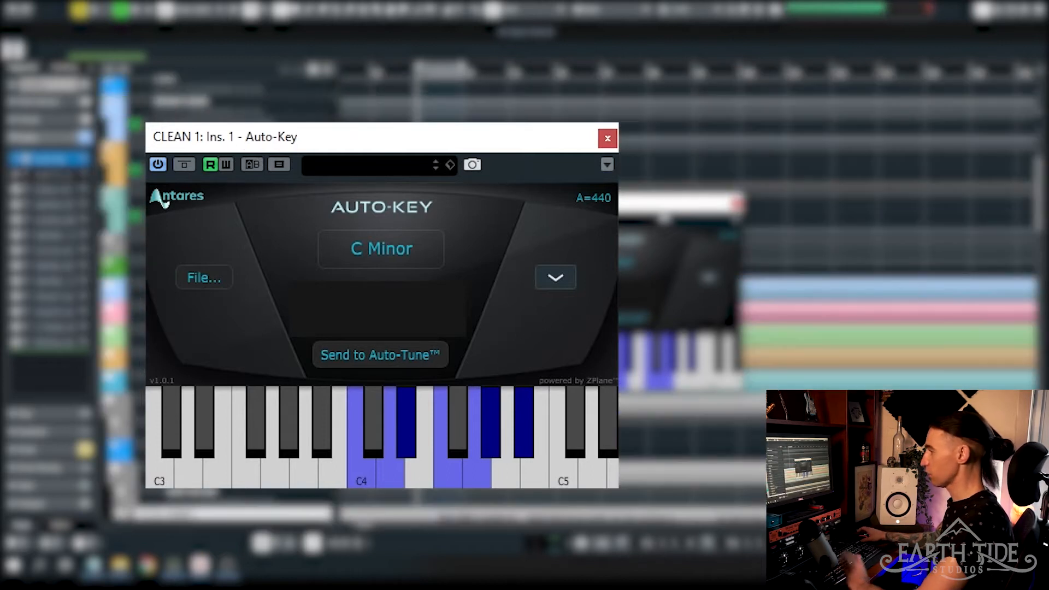
scroll(688, 295, down, 3)
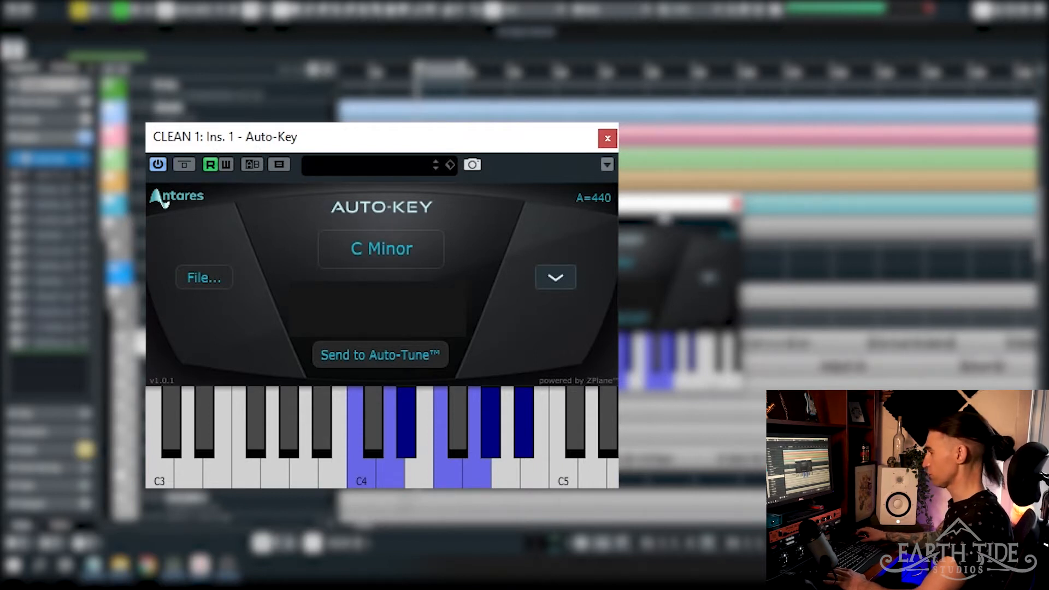
key(s)
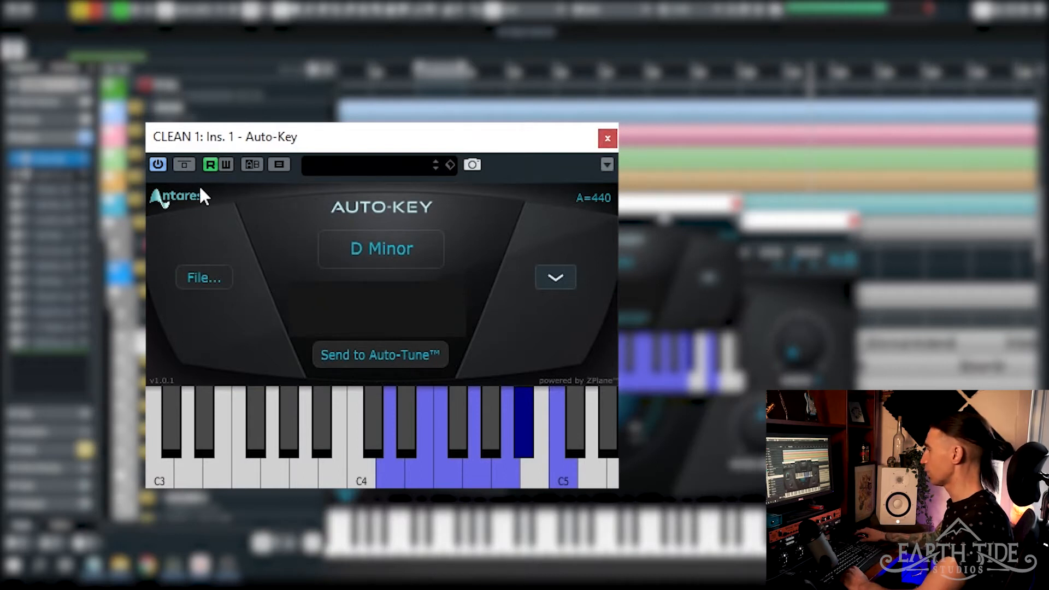
- Close Auto-Key and reposition the CLEAN 1 track's Auto-Tune Pro window so its full controls are visible beside the track list
click(606, 139)
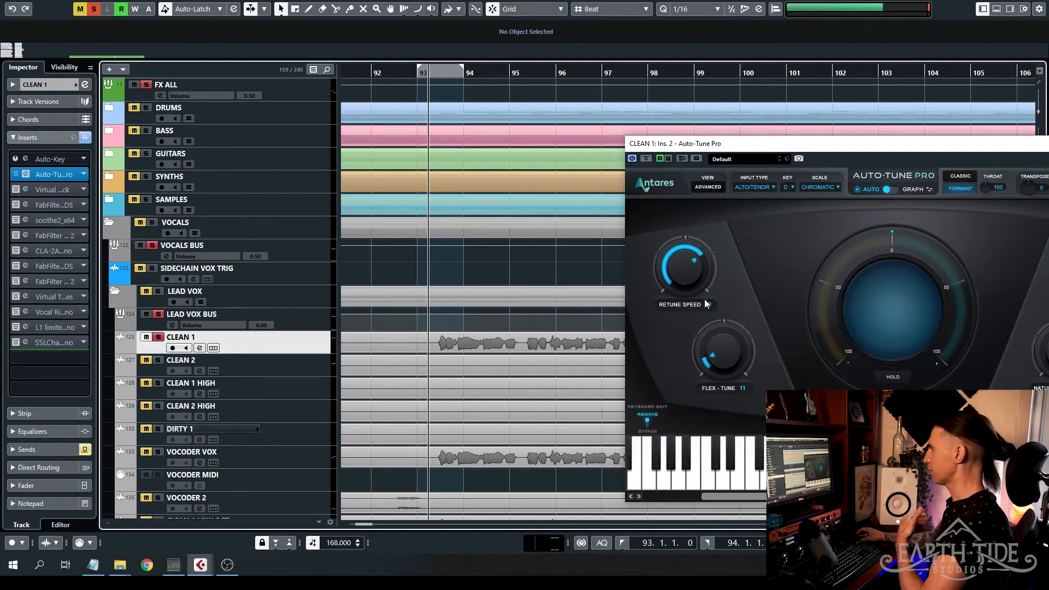
drag(684, 146, 465, 86)
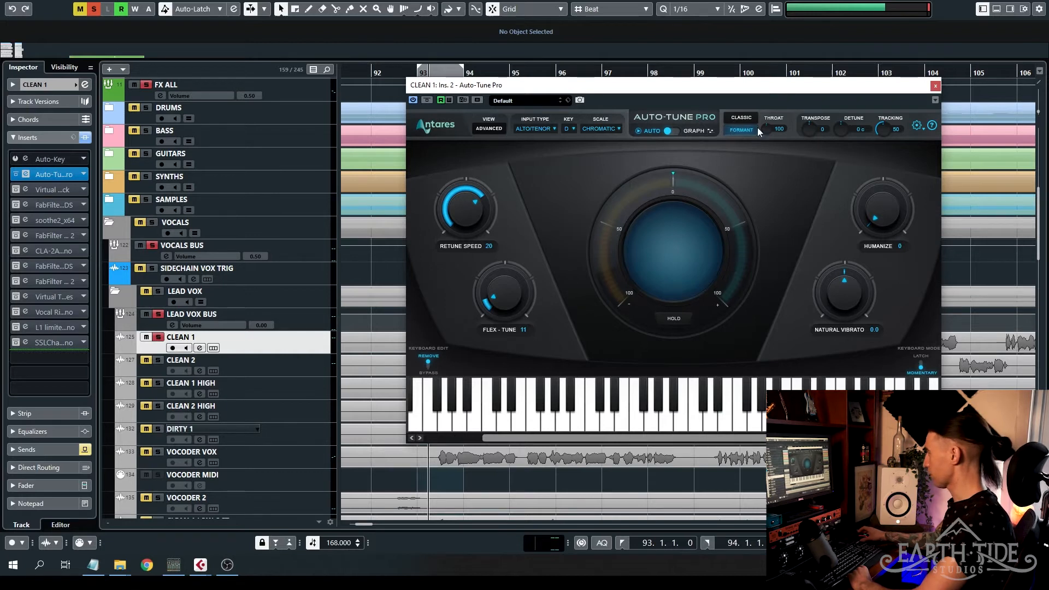
drag(699, 91, 765, 116)
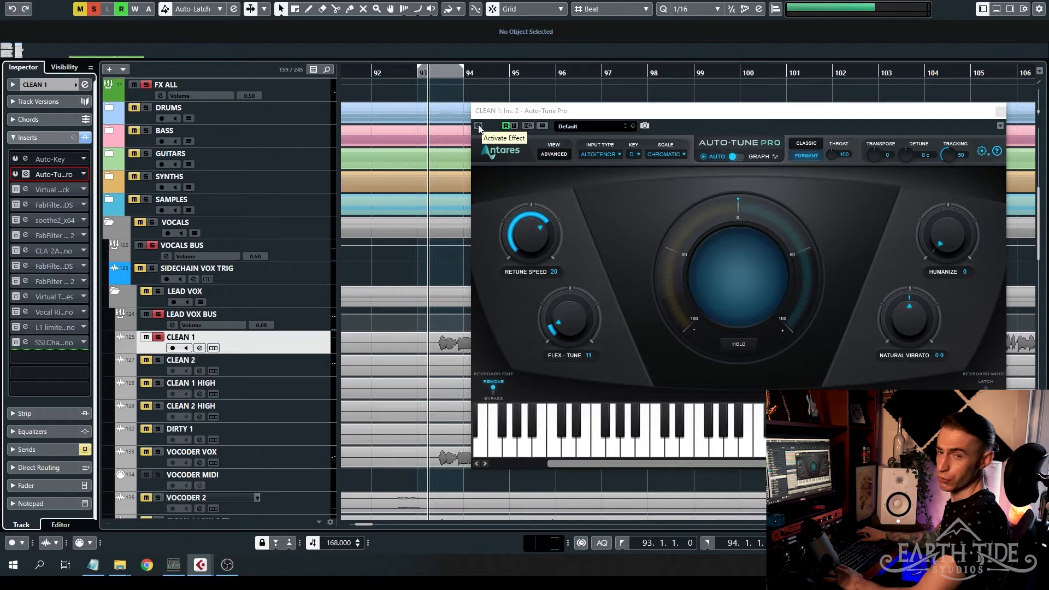
- Compare the soloed CLEAN 1 vocal with Auto-Tune Pro on and off during playback, leaving the effect active
click(478, 126)
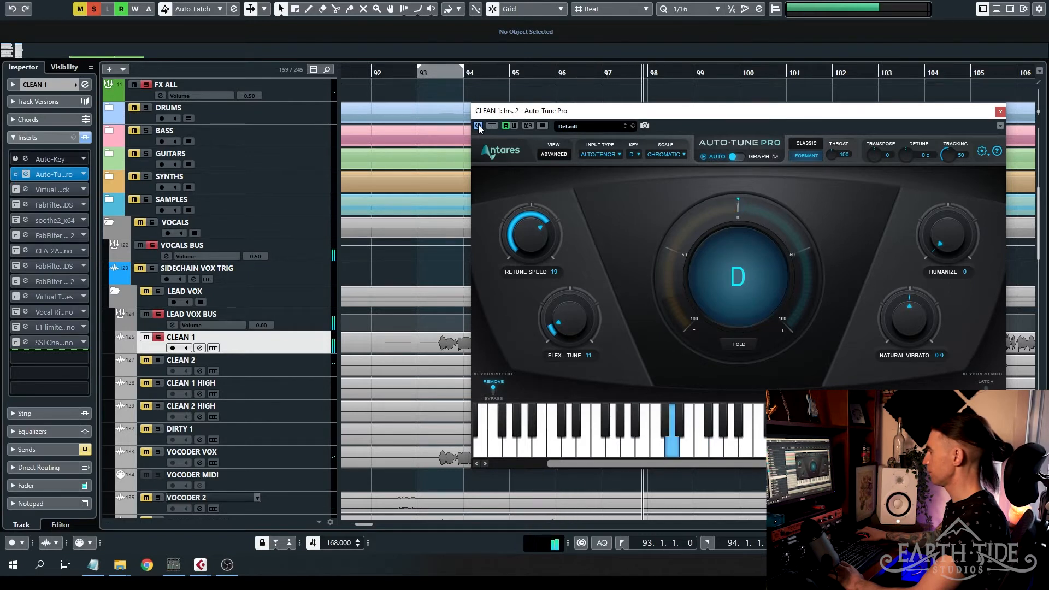
click(478, 125)
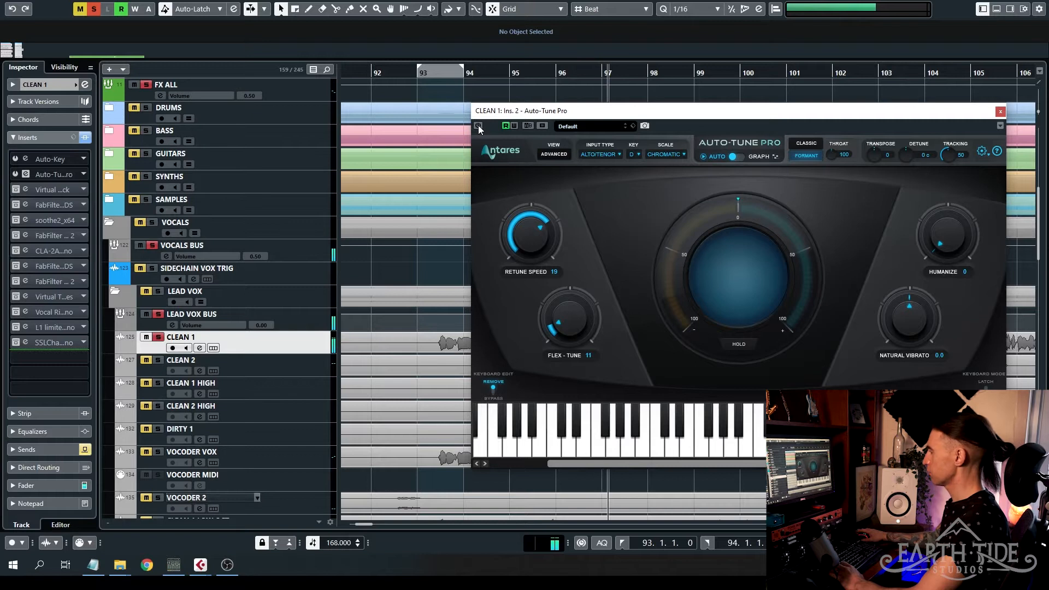
click(478, 125)
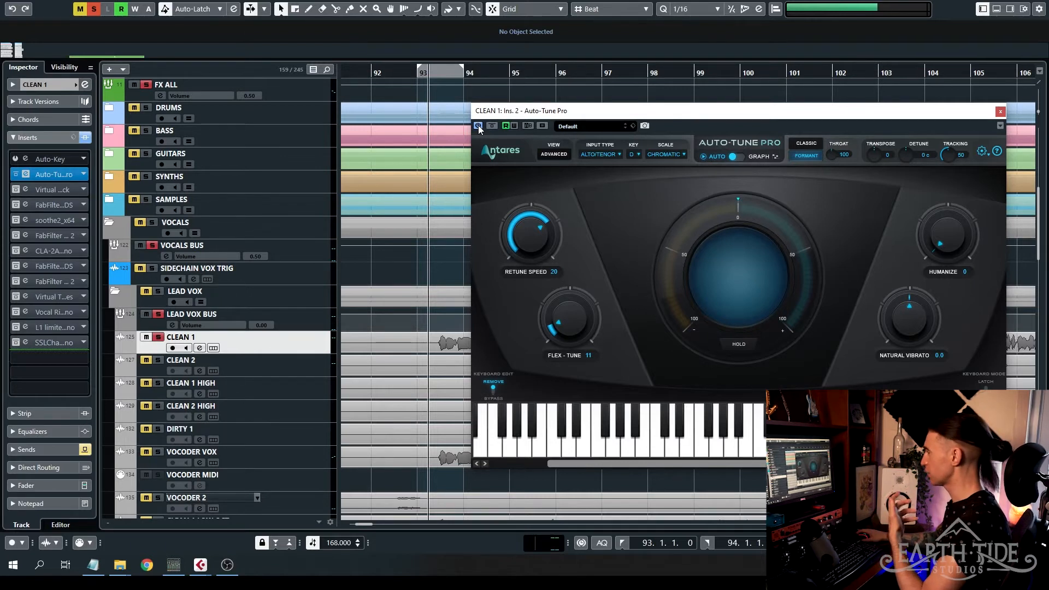
click(479, 127)
key(space)
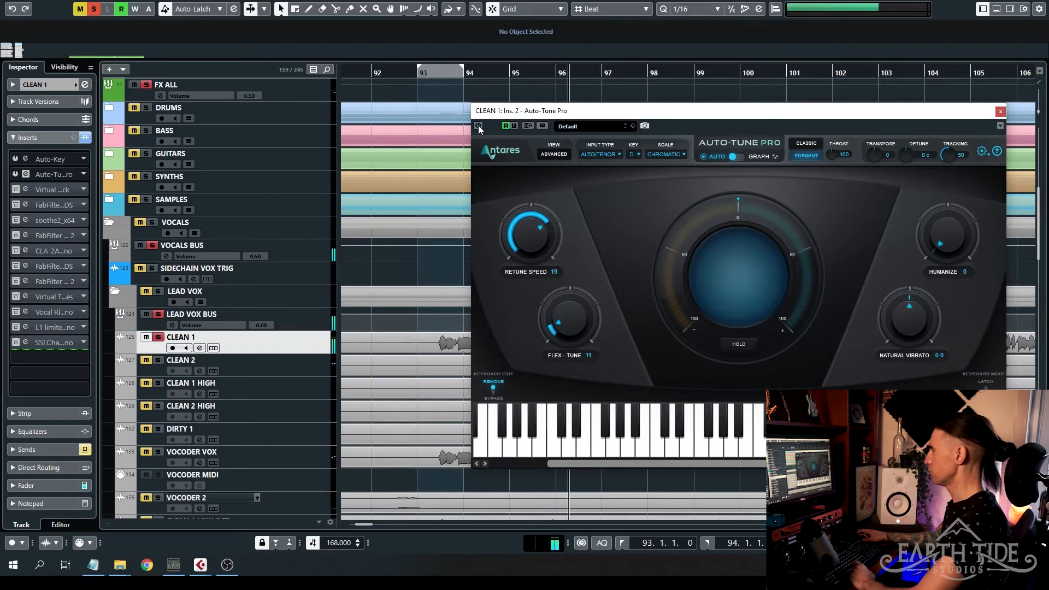
click(477, 126)
key(space)
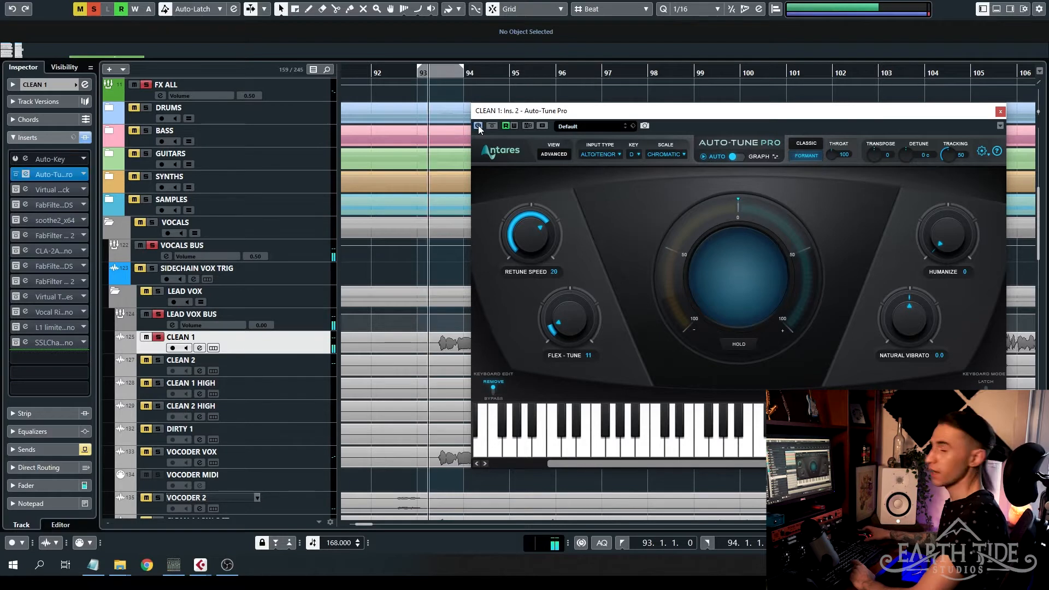
key(space)
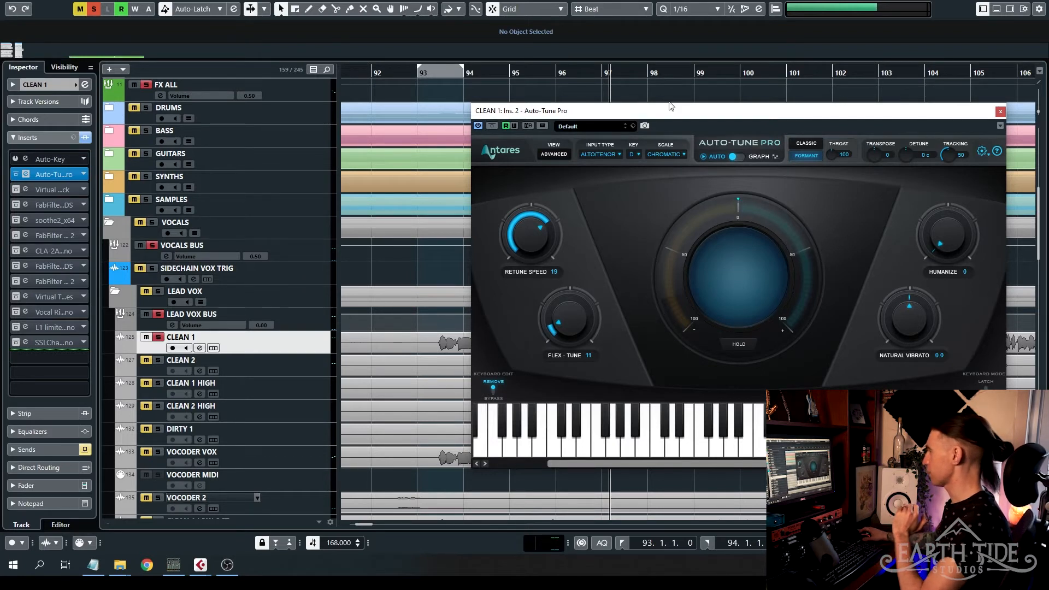
- Move the Auto-Tune Pro window clear of the throat length automation and play the CLEAN 1 phrase from bar 141
drag(661, 113, 401, 50)
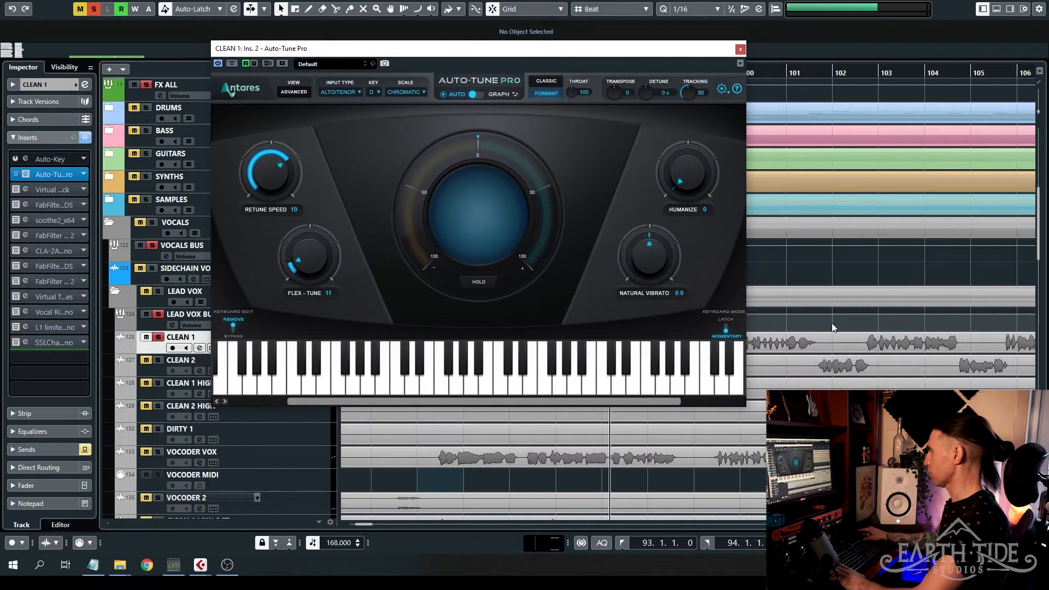
ctrl+scroll(832, 327, down, 4)
drag(573, 53, 667, 149)
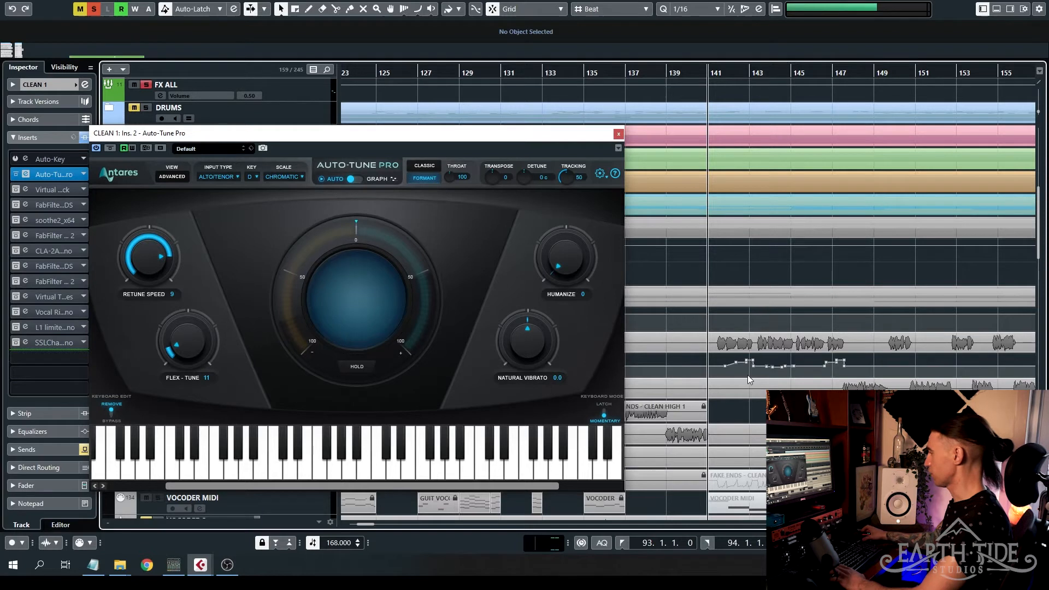
scroll(747, 375, up, 5)
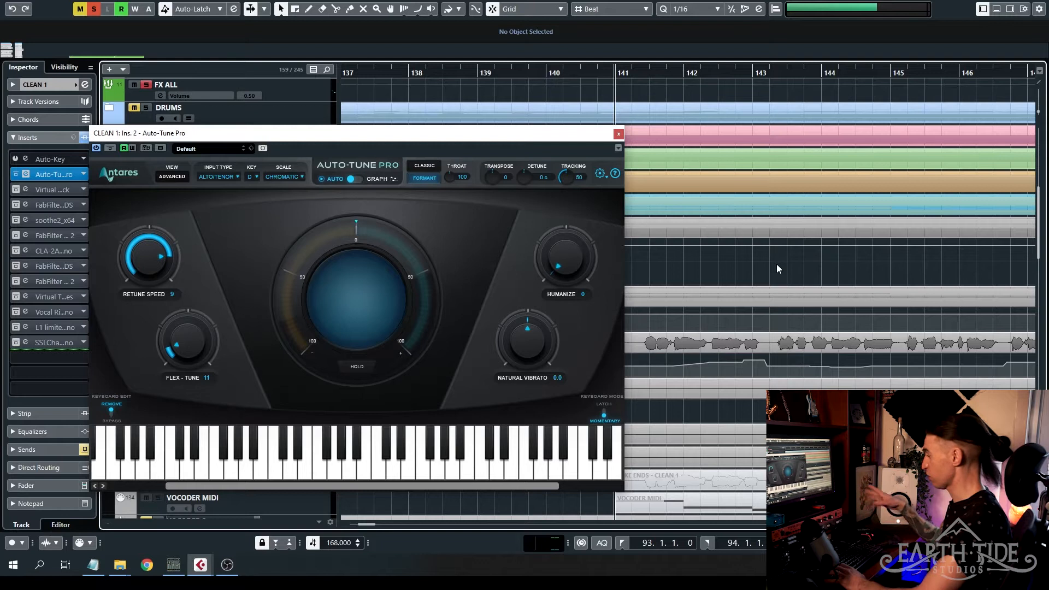
key(space)
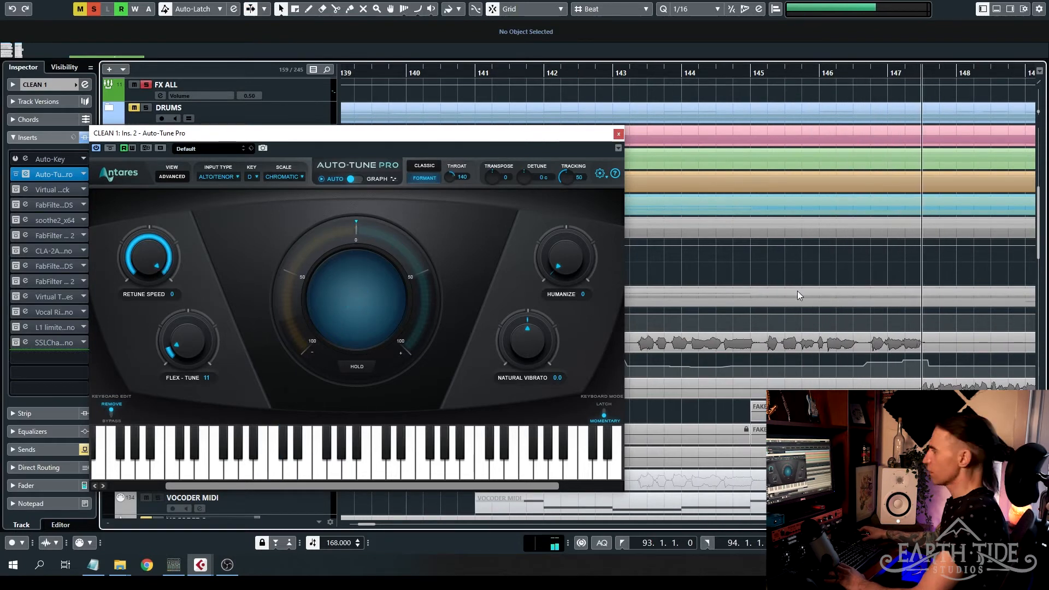
click(868, 73)
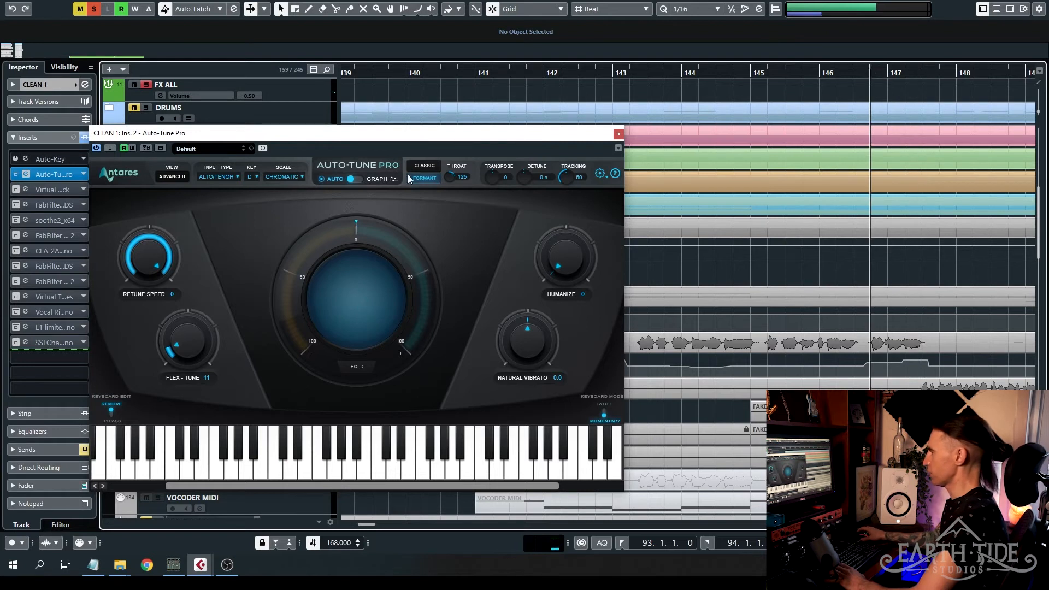
- Place the playhead at successive points across bars 141 and 142 to examine how the throat length automation drives Auto-Tune
scroll(801, 310, left, 3)
scroll(801, 307, down, 1)
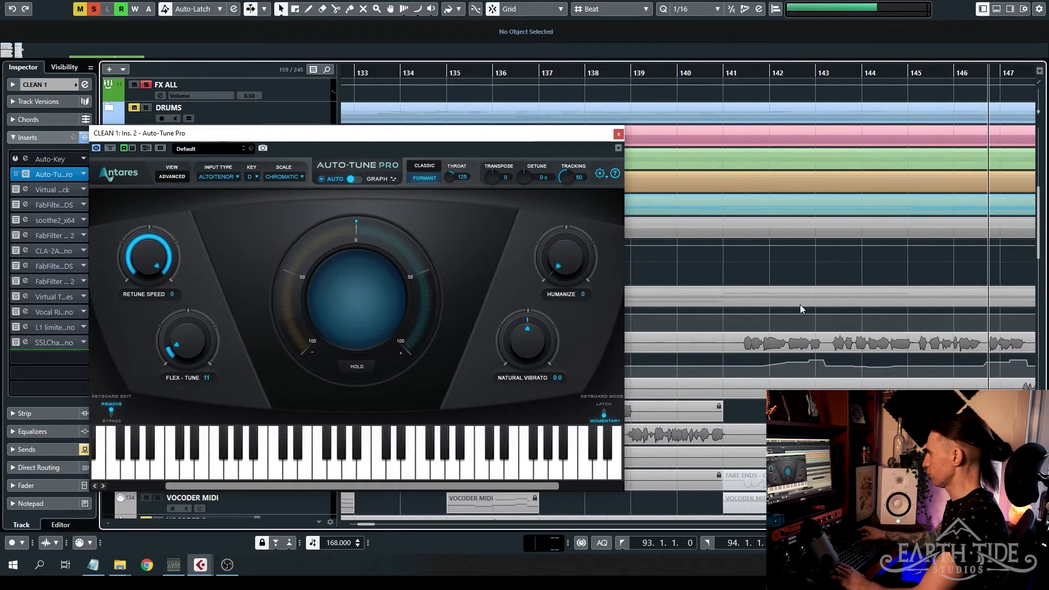
click(738, 72)
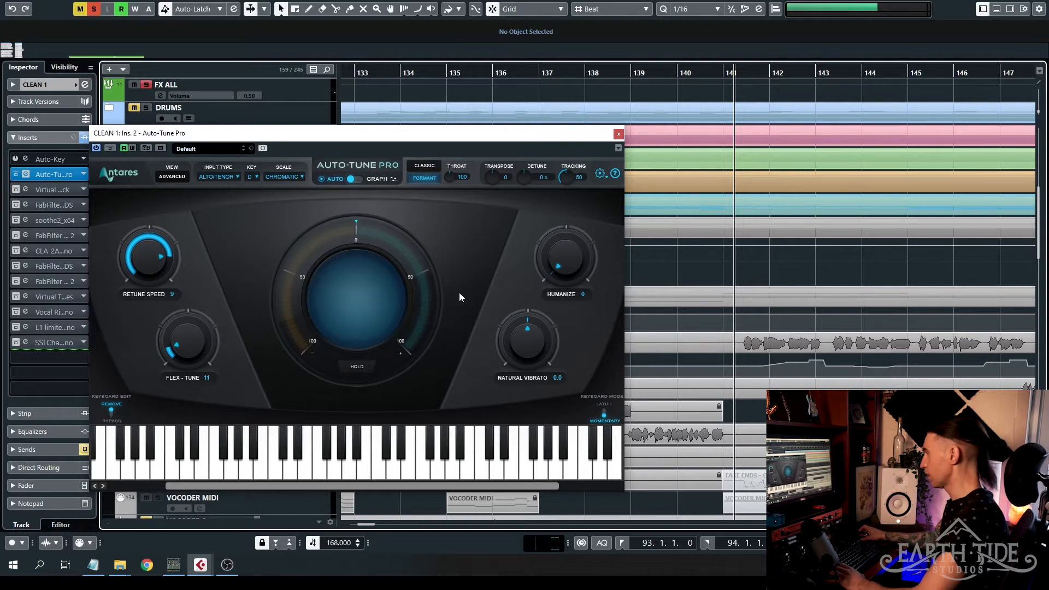
click(790, 72)
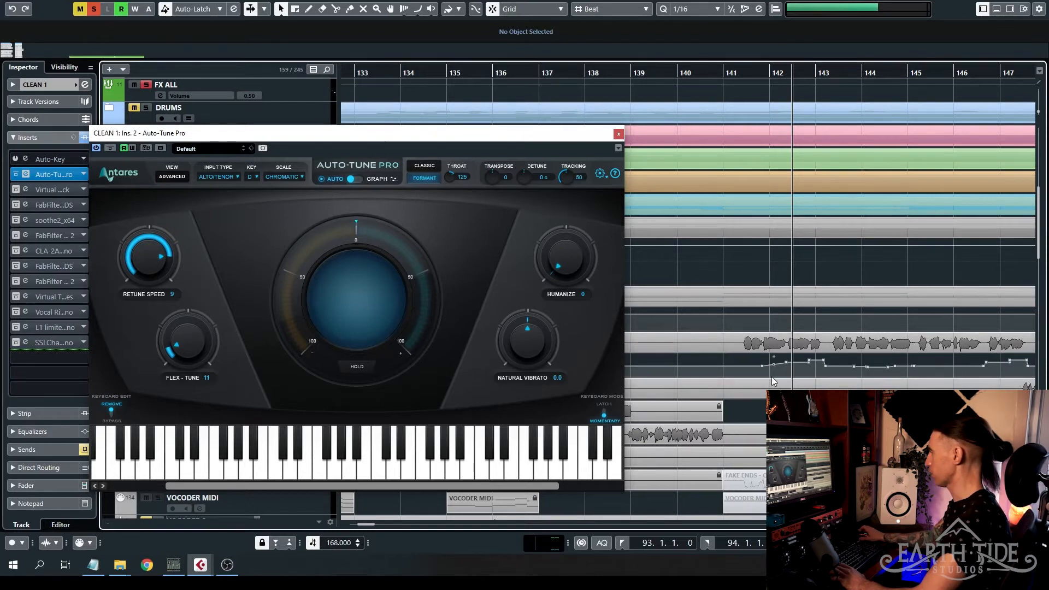
scroll(772, 377, up, 3)
click(733, 76)
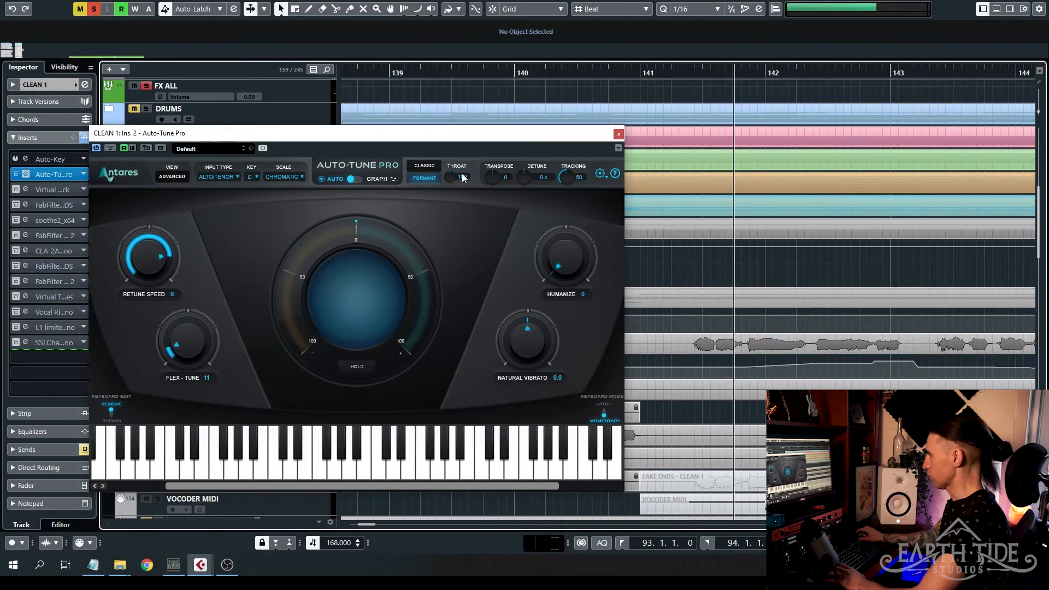
click(759, 72)
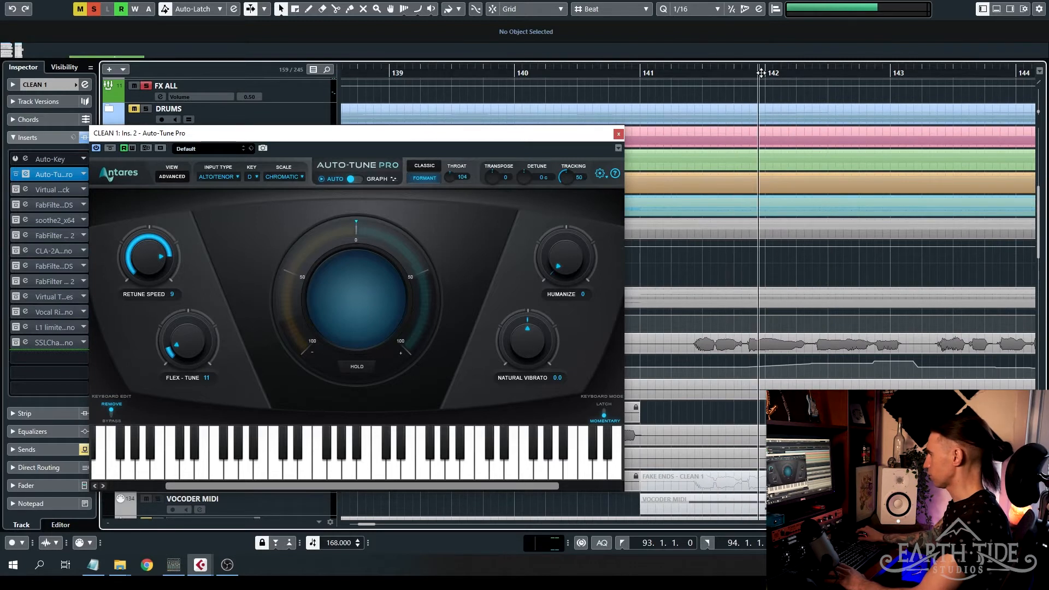
click(815, 71)
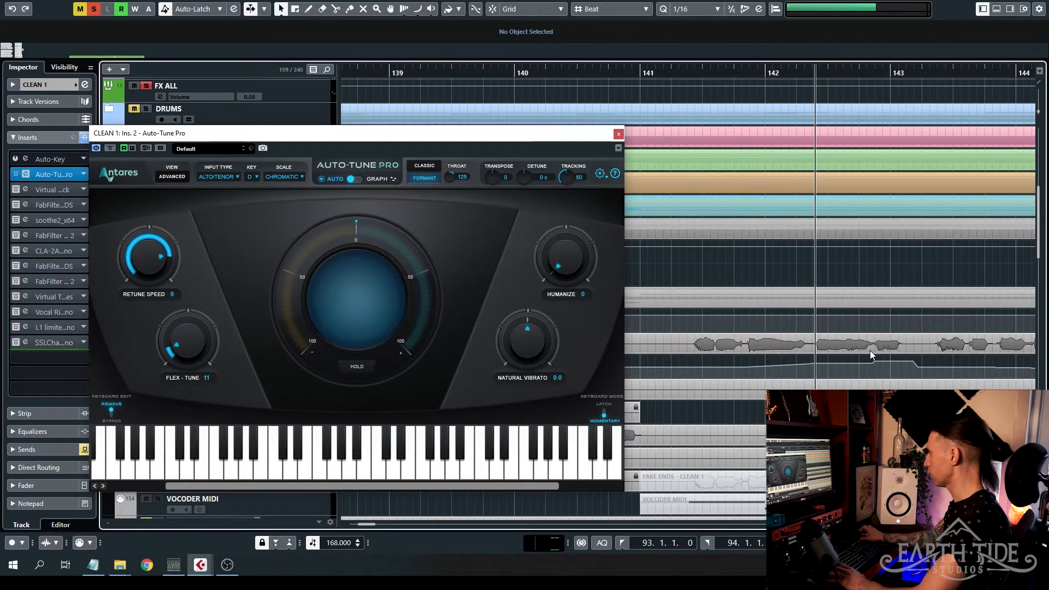
click(876, 71)
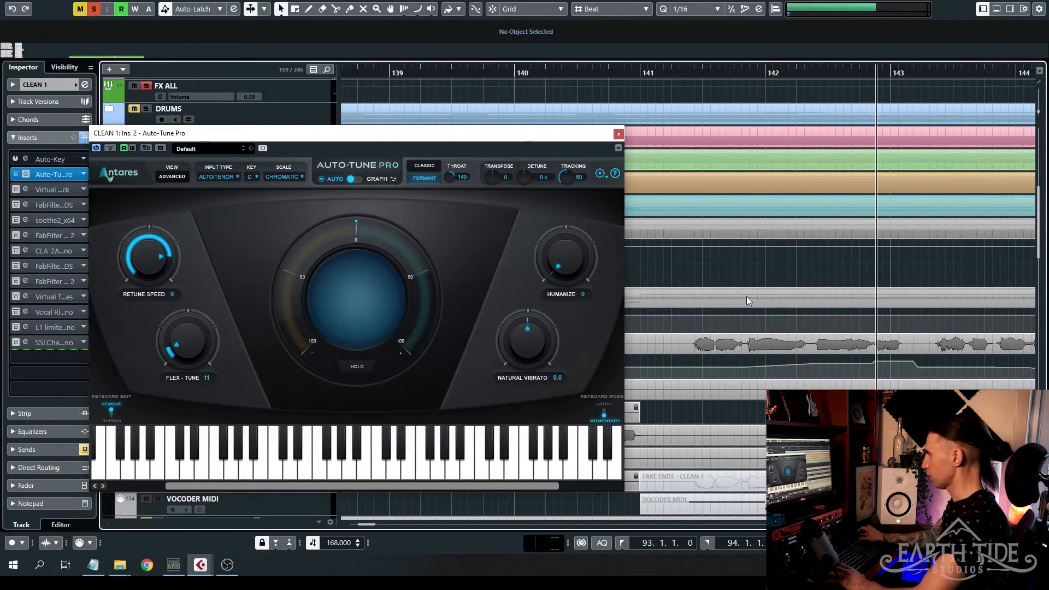
- Examine the automated throat length at successive points of the CLEAN 1 vocal across bars 143 and 144
scroll(828, 327, right, 3)
click(727, 70)
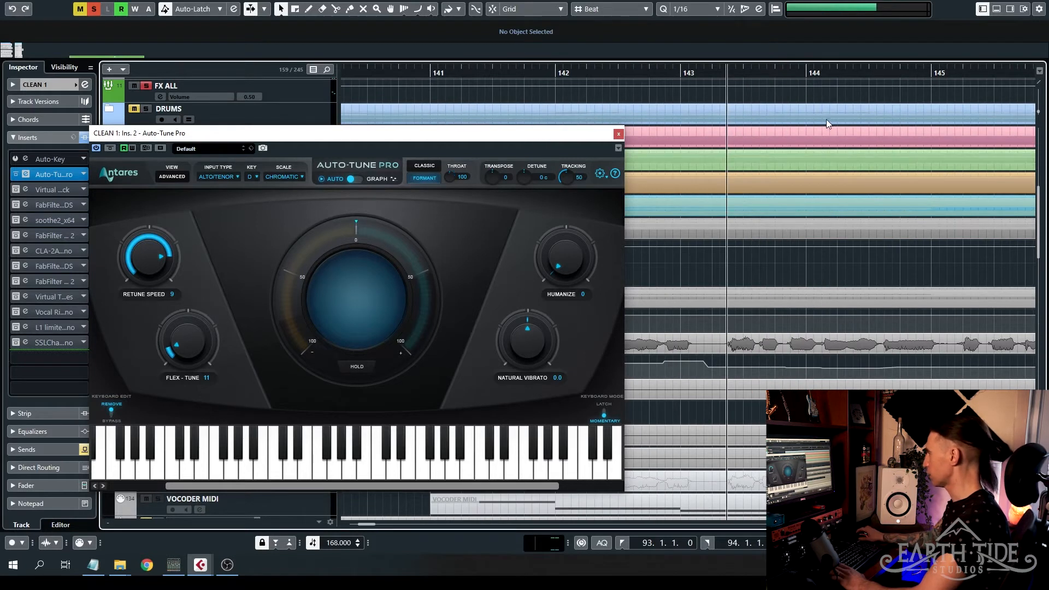
click(794, 71)
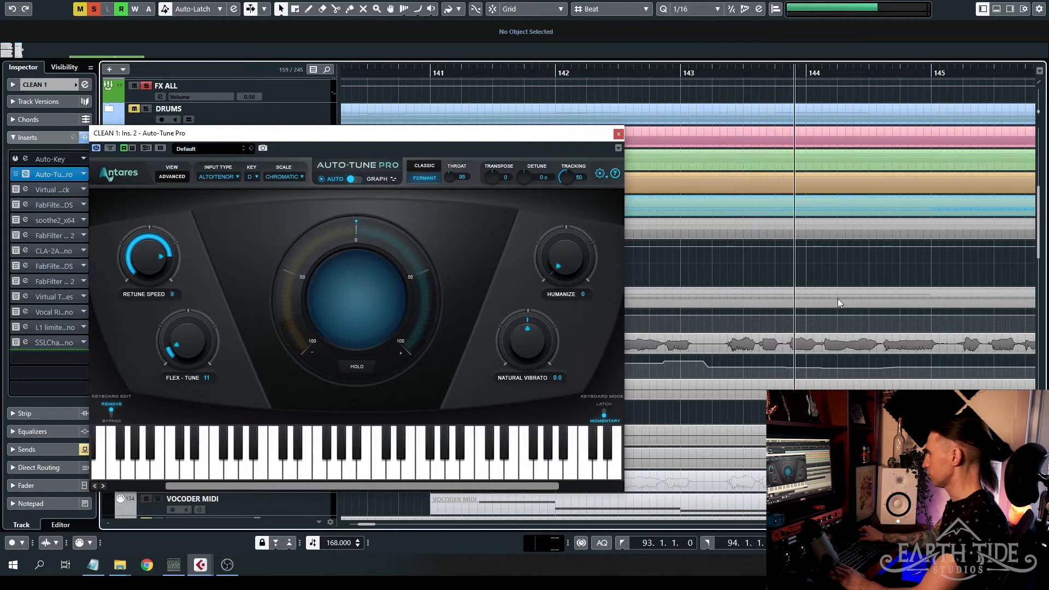
drag(838, 71, 838, 76)
scroll(817, 323, right, 3)
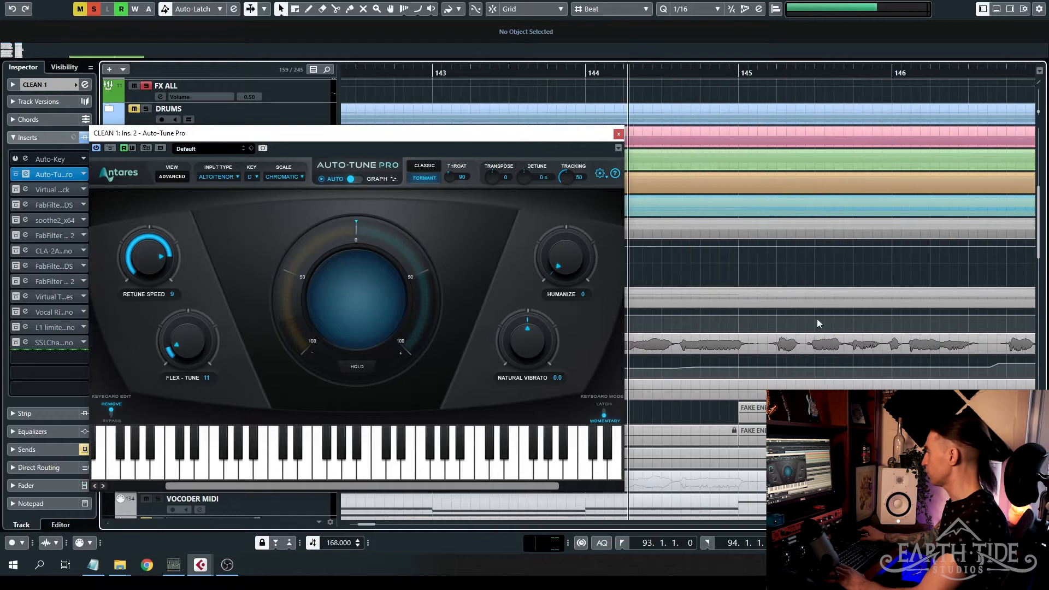
scroll(748, 321, left, 1)
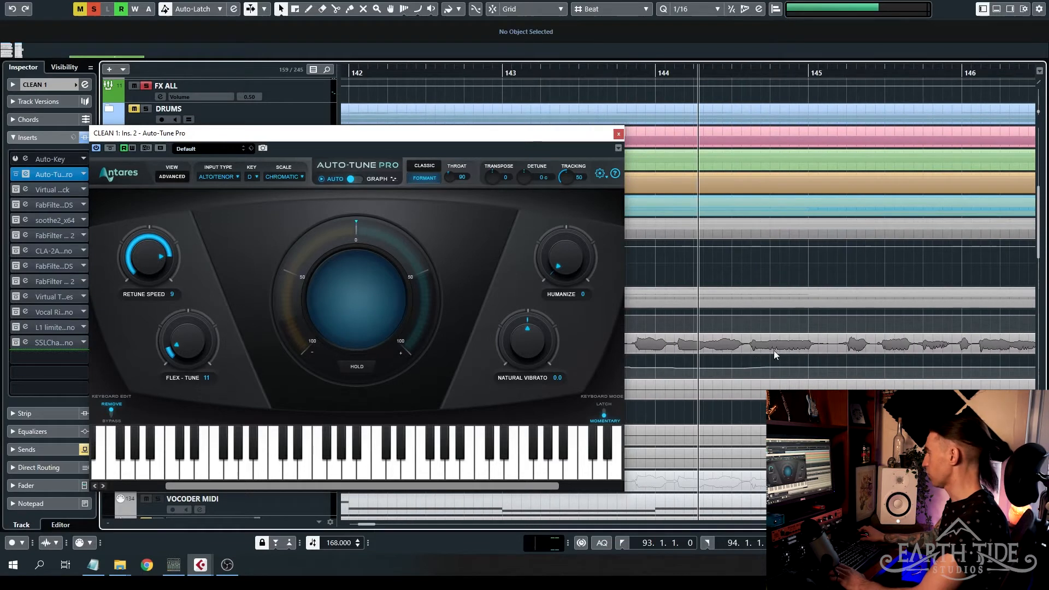
click(782, 73)
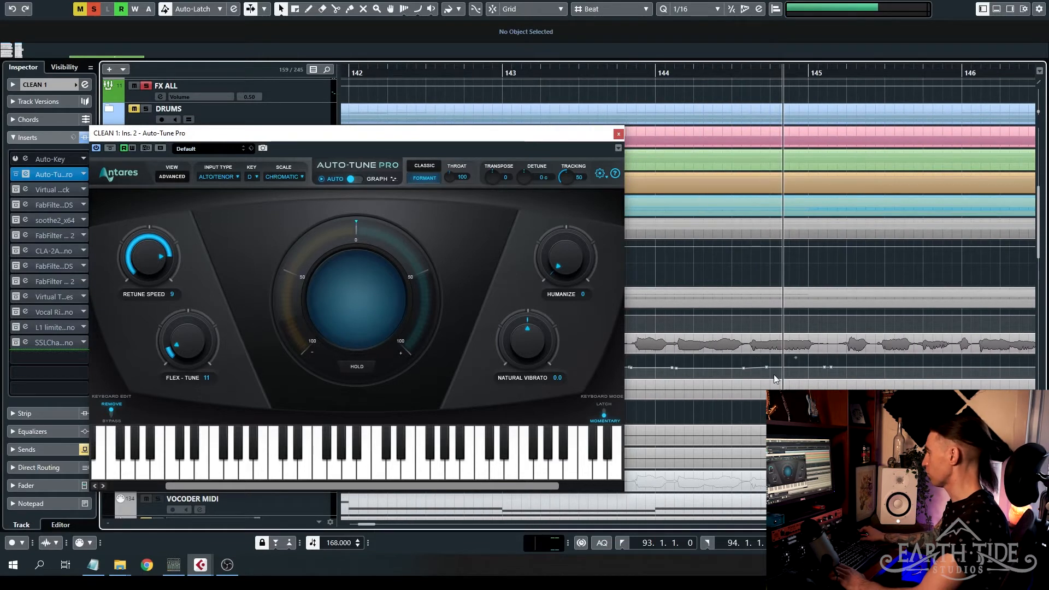
- Examine the throat length and retune speed at the phrase end in bars 146 and 147, and replay from bar 145
scroll(776, 377, right, 1)
scroll(776, 376, down, 1)
scroll(776, 374, right, 2)
scroll(869, 359, up, 3)
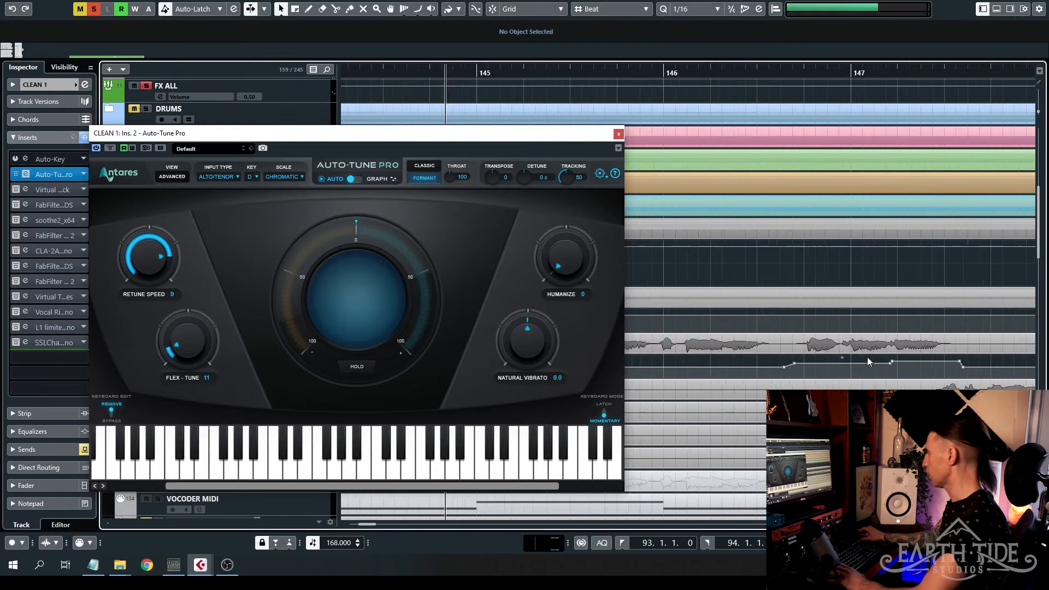
click(791, 74)
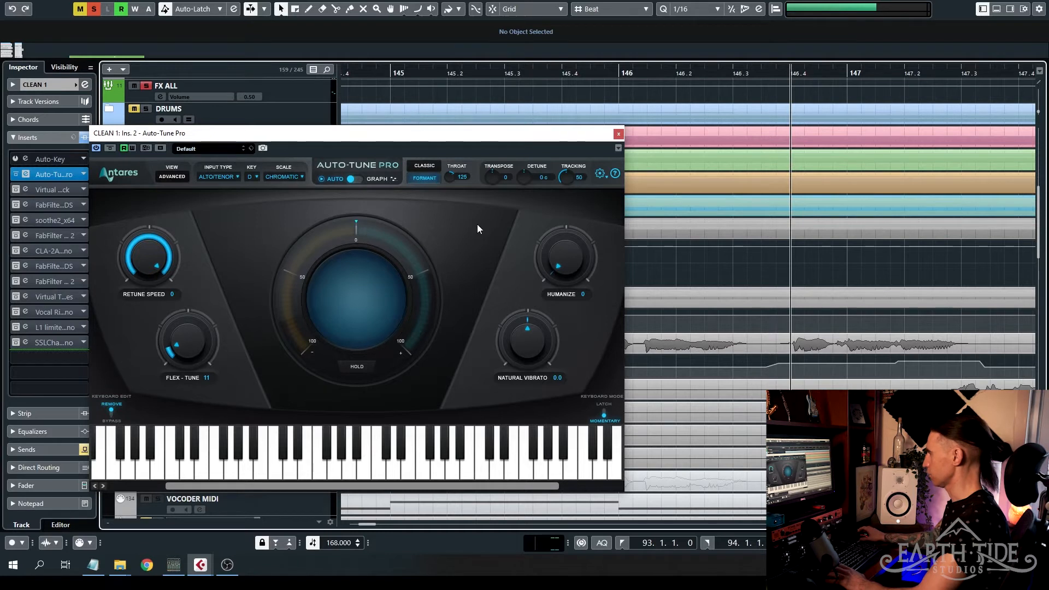
click(916, 75)
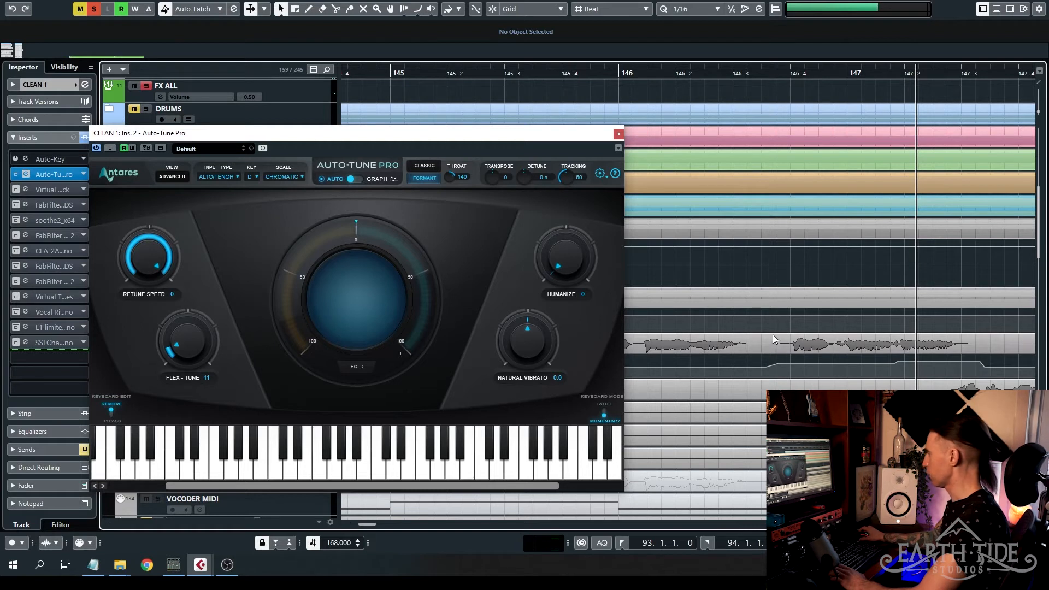
scroll(899, 343, down, 3)
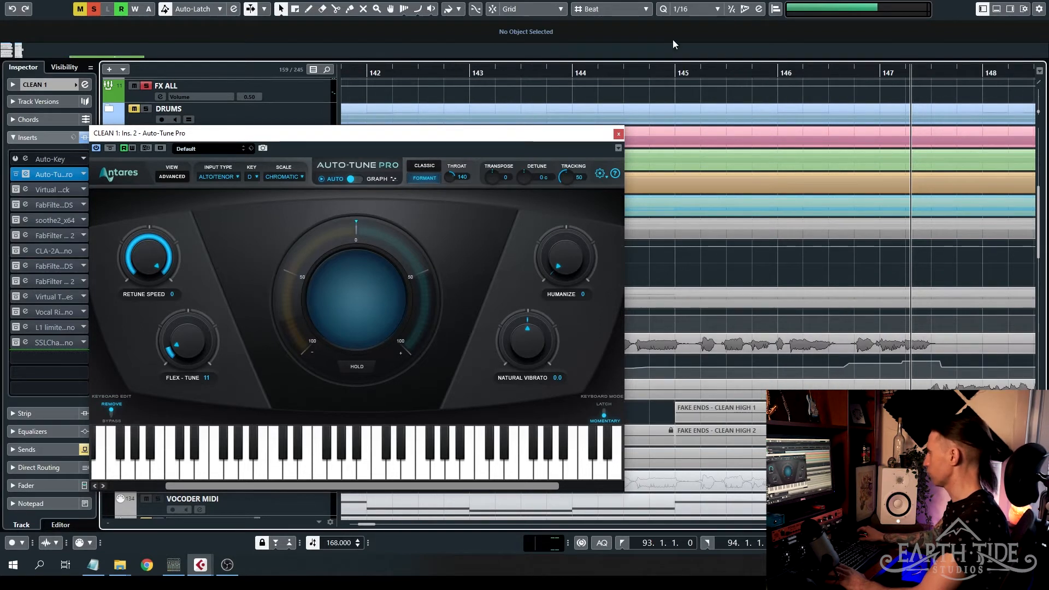
click(697, 75)
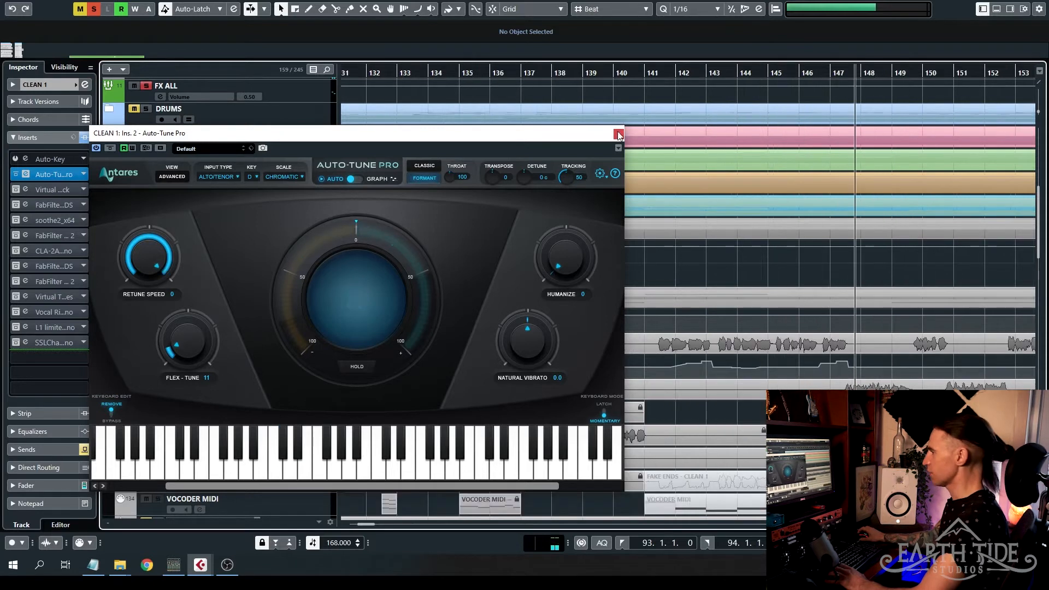
- Close Auto-Tune Pro, unsolo the CLEAN 1 track and play the phrase from bar 141 in the full mix
click(617, 134)
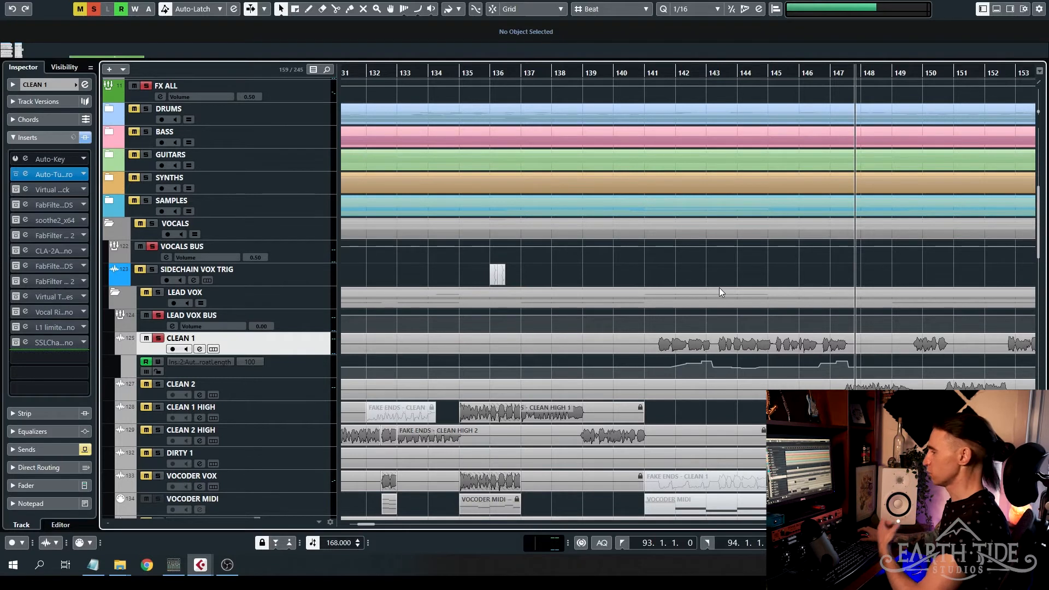
click(159, 339)
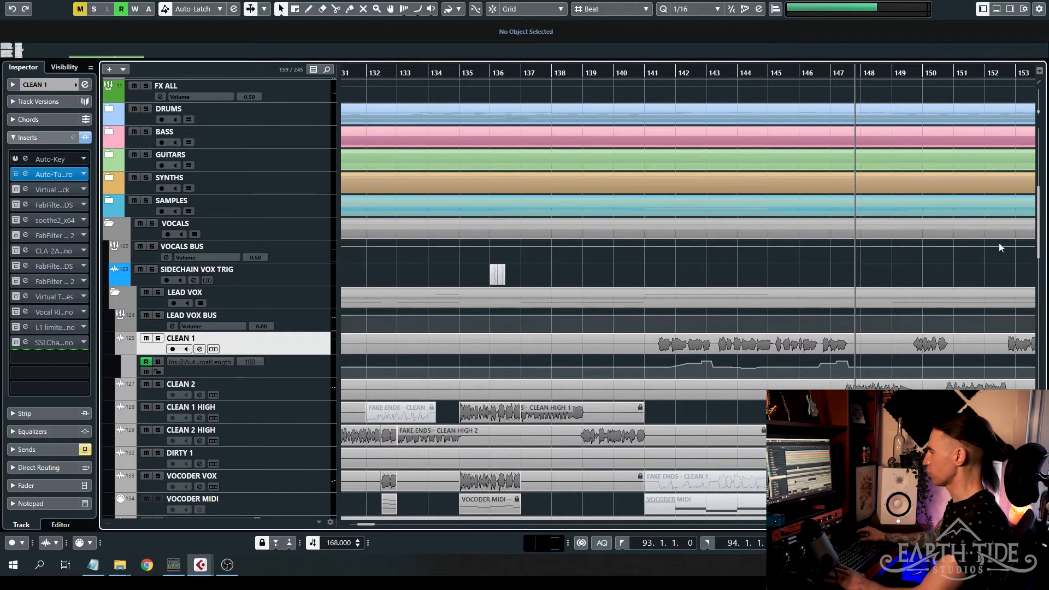
scroll(701, 72, up, 3)
click(623, 72)
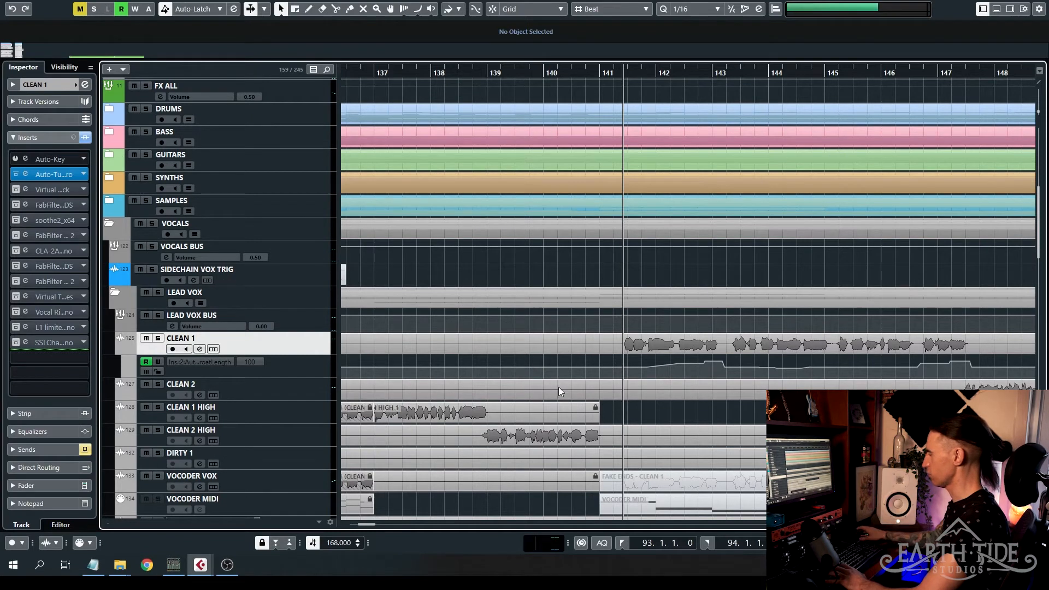
key(space)
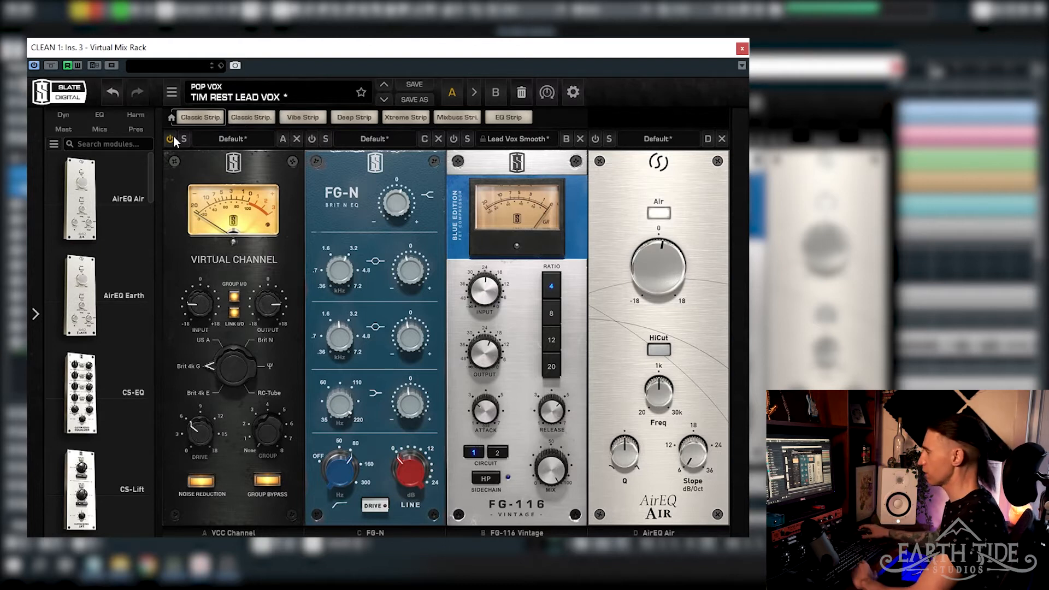
- Compare the vocal with the Virtual Mix Rack's Virtual Channel module bypassed and active during playback
key(space)
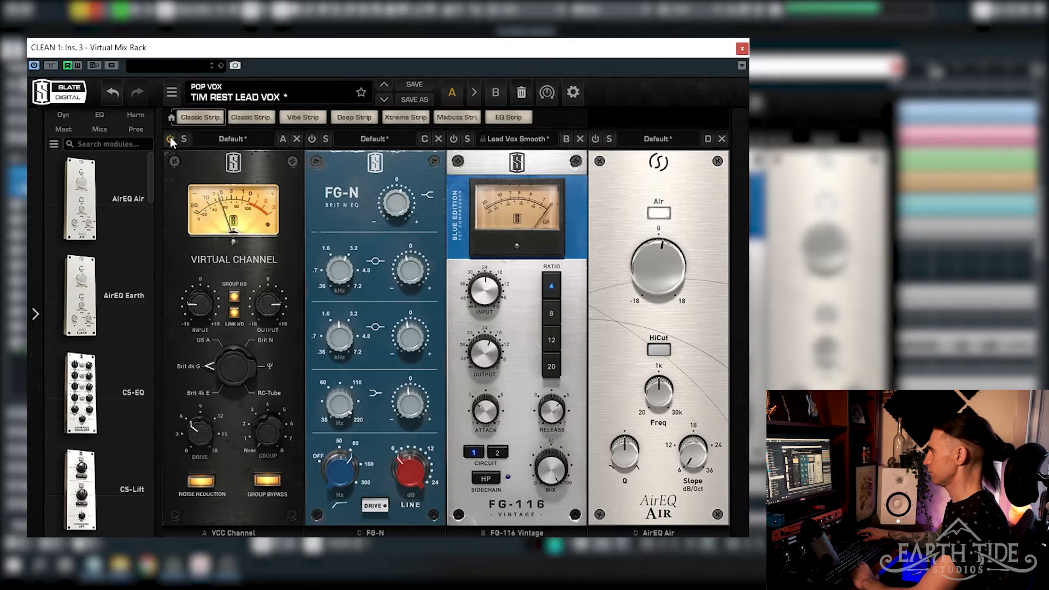
click(170, 139)
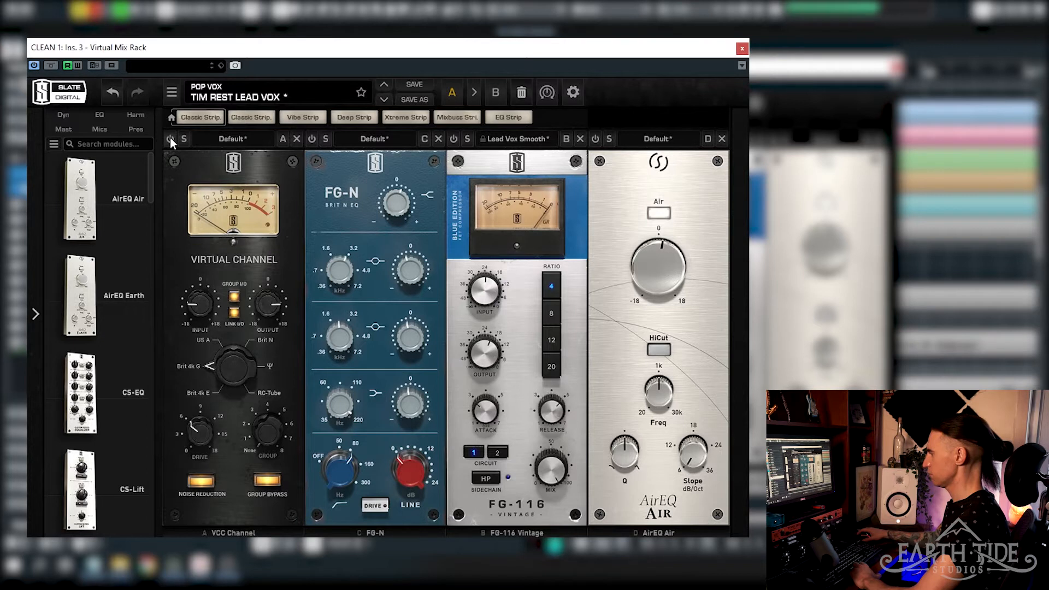
click(170, 139)
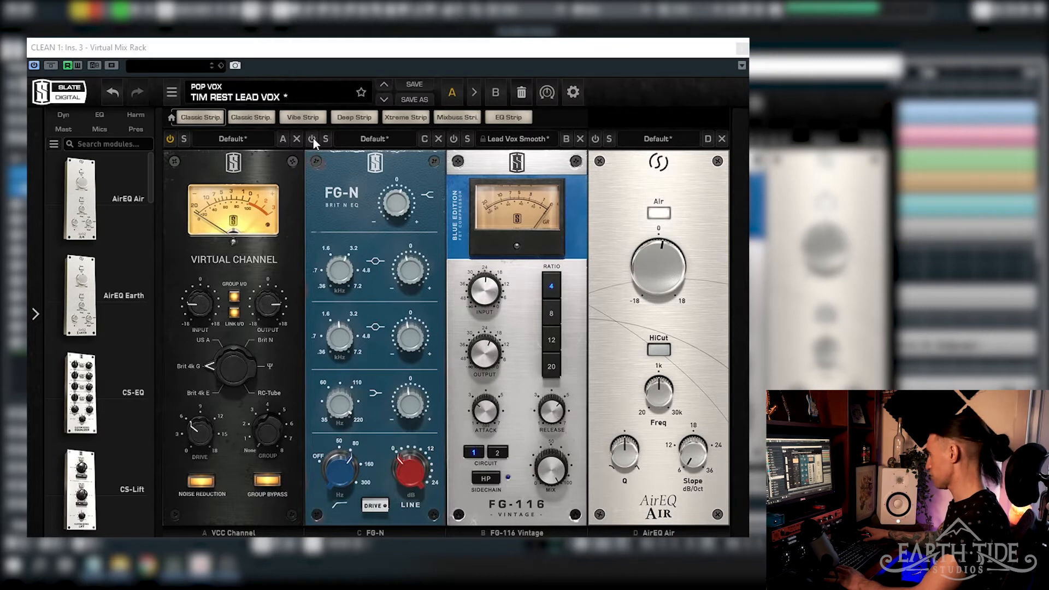
- Compare the vocal with the FG-N EQ module bypassed and active, leave it on, and inspect its mid and low band settings
click(313, 139)
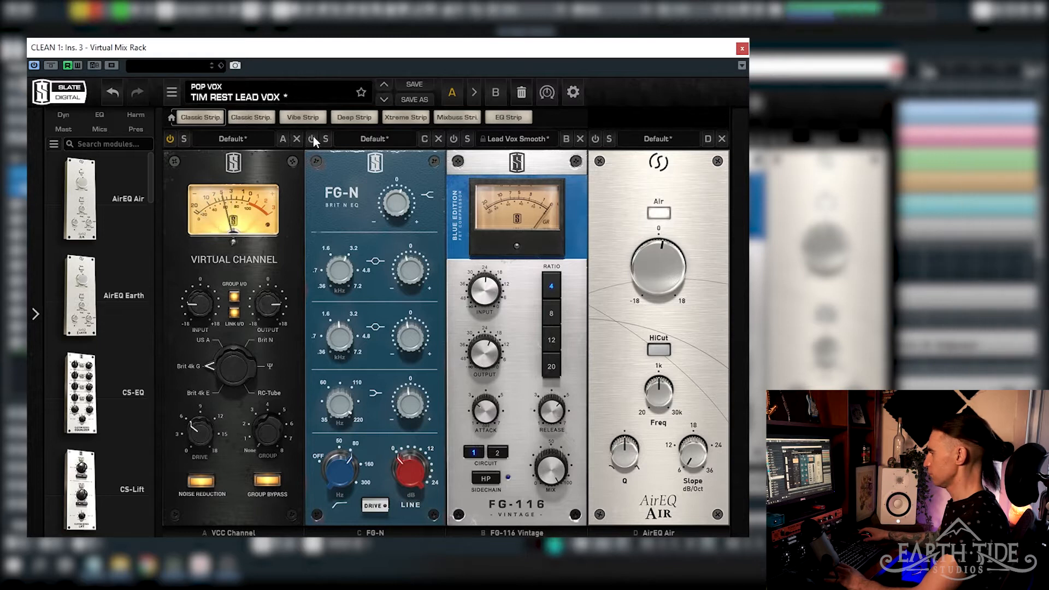
click(313, 139)
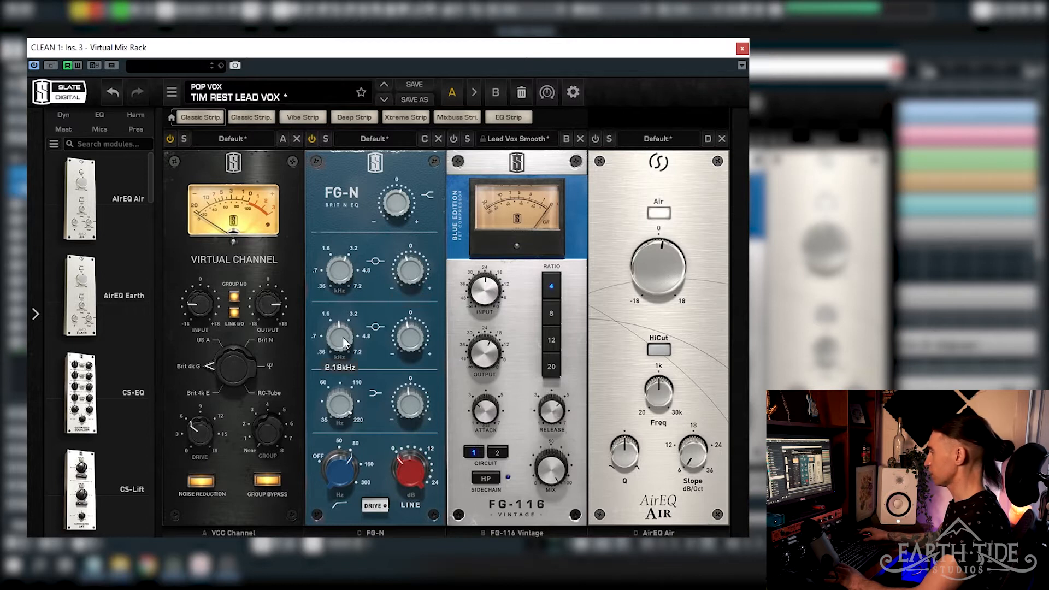
mouse_move(411, 341)
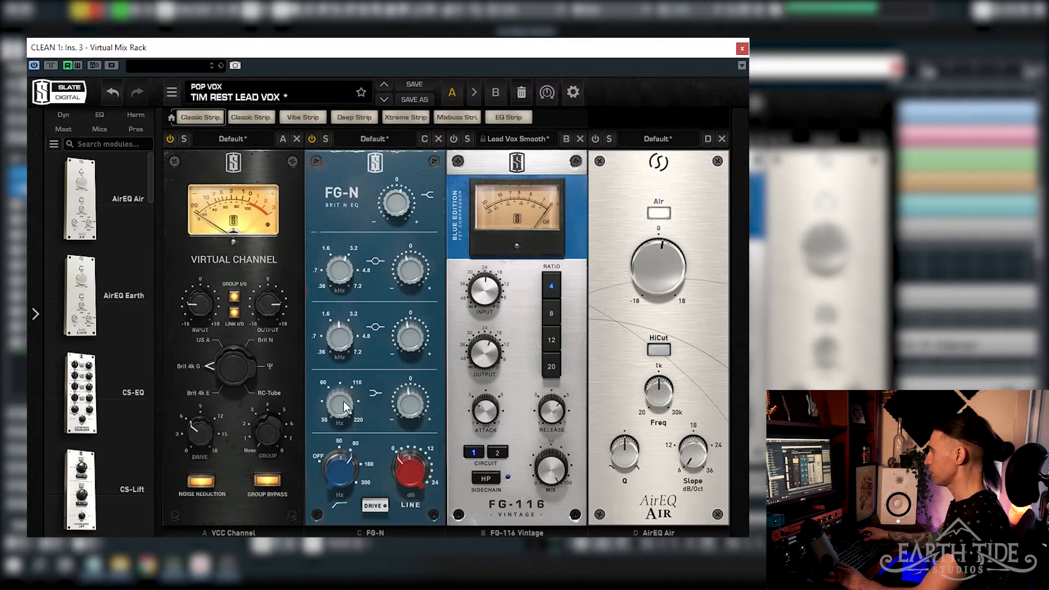
mouse_move(341, 402)
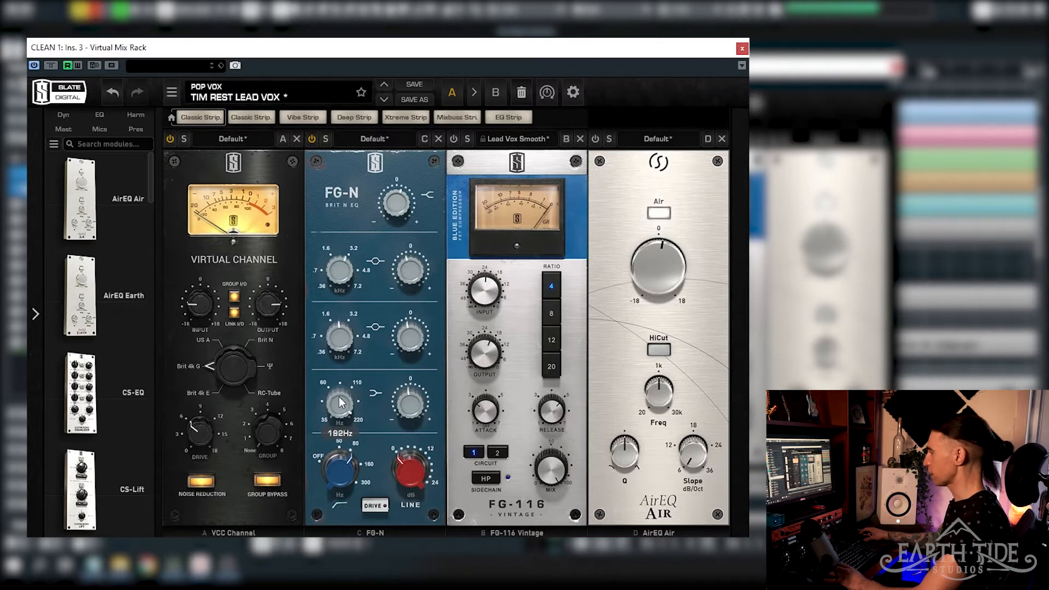
mouse_move(409, 409)
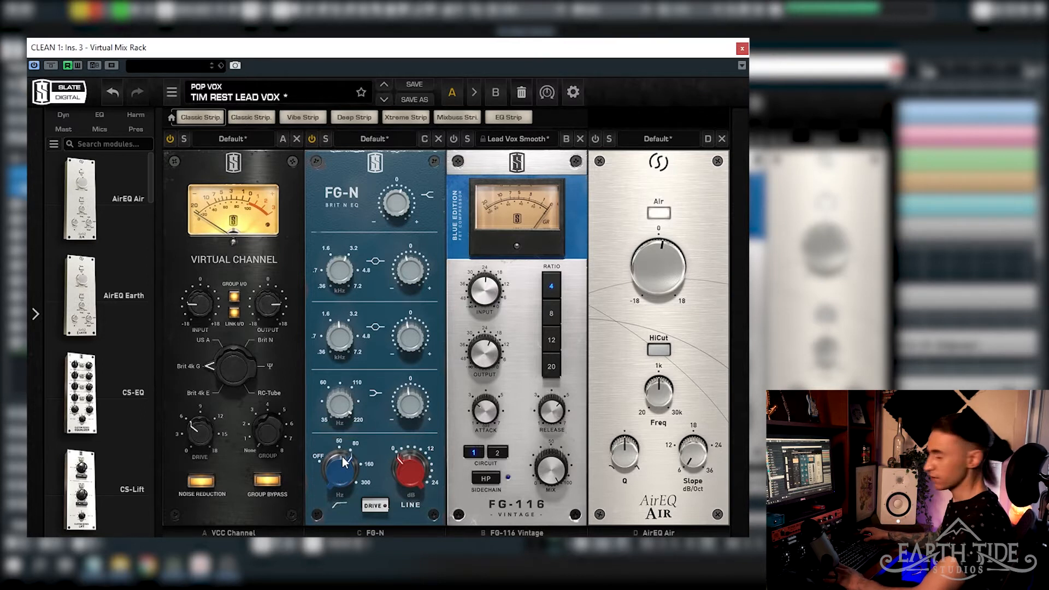
- Try exaggerated gain amounts on the FG-N's 182 Hz low band during playback, undoing the change
mouse_move(391, 206)
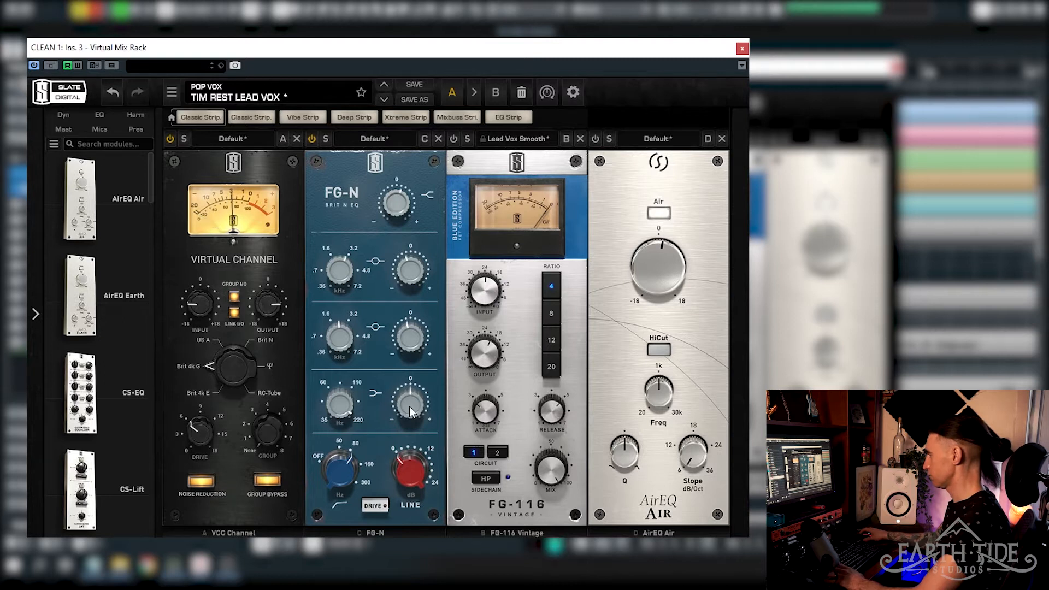
click(113, 95)
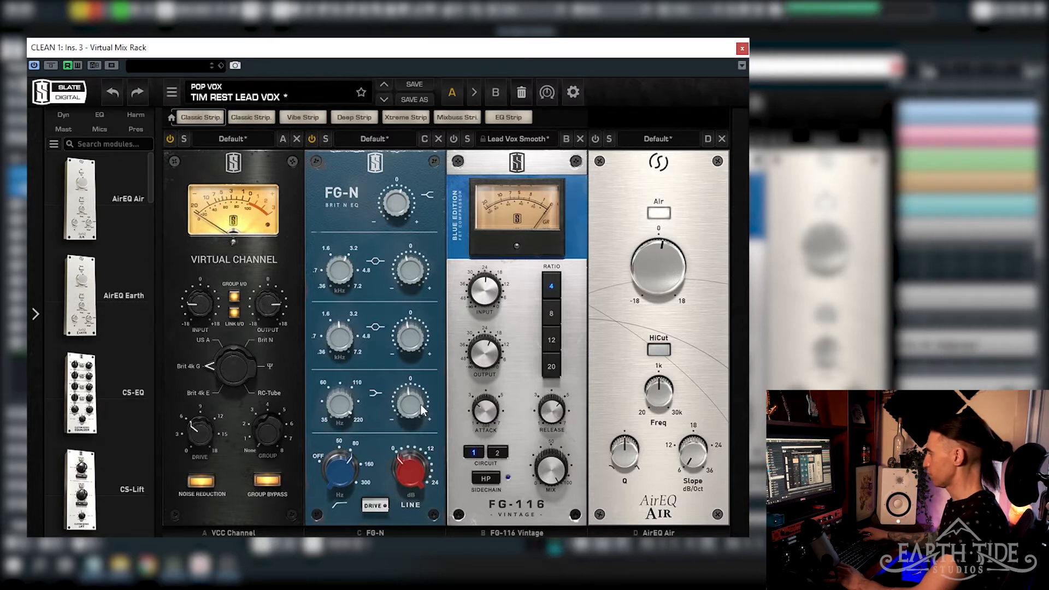
drag(404, 406, 402, 366)
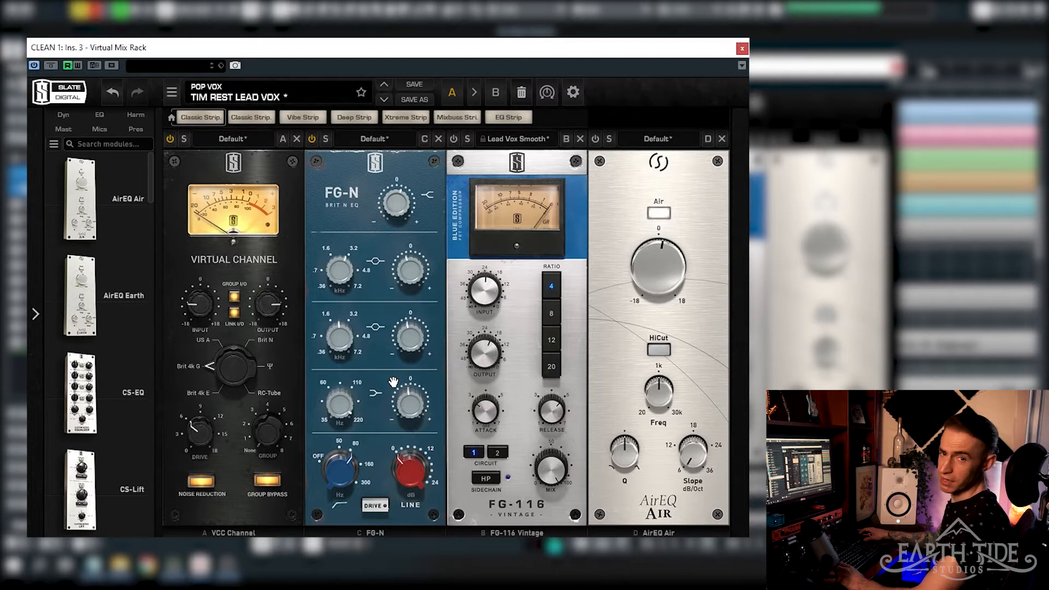
- Try a different gain on the FG-N's 2.18 kHz band during playback and undo the change
mouse_move(337, 336)
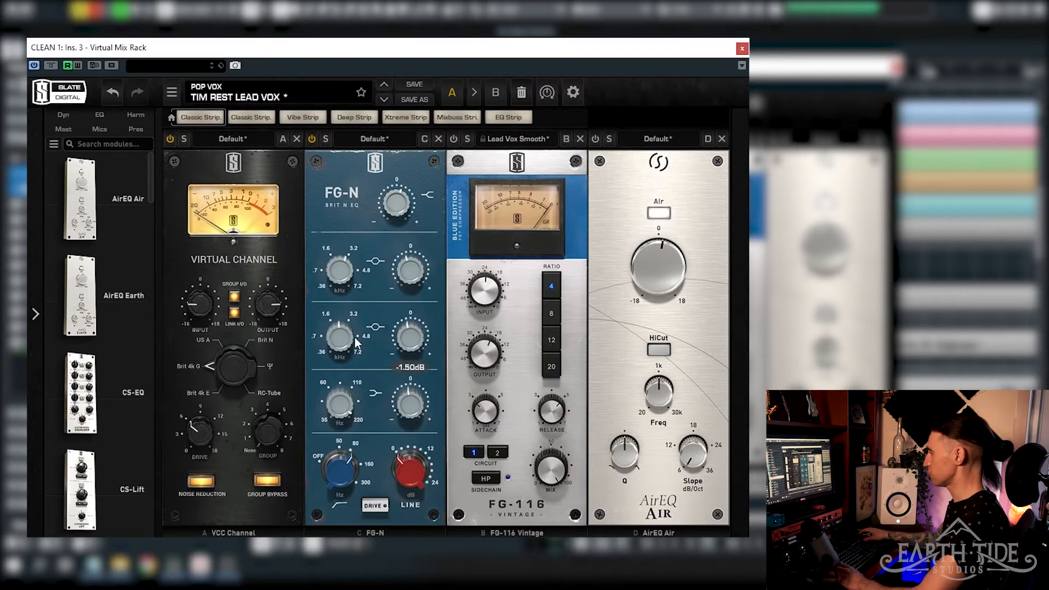
drag(406, 340, 403, 317)
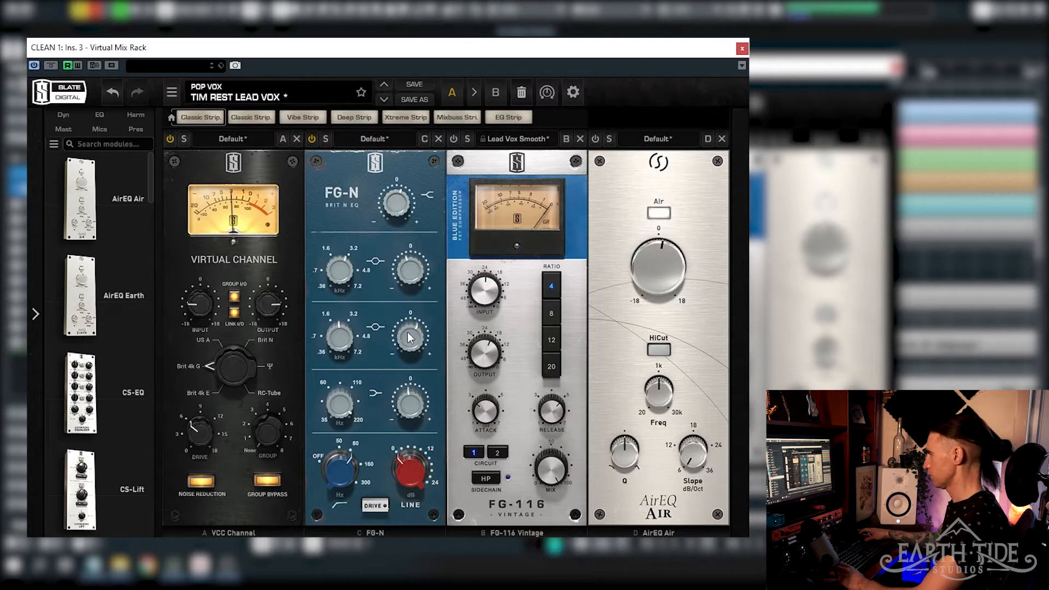
click(113, 93)
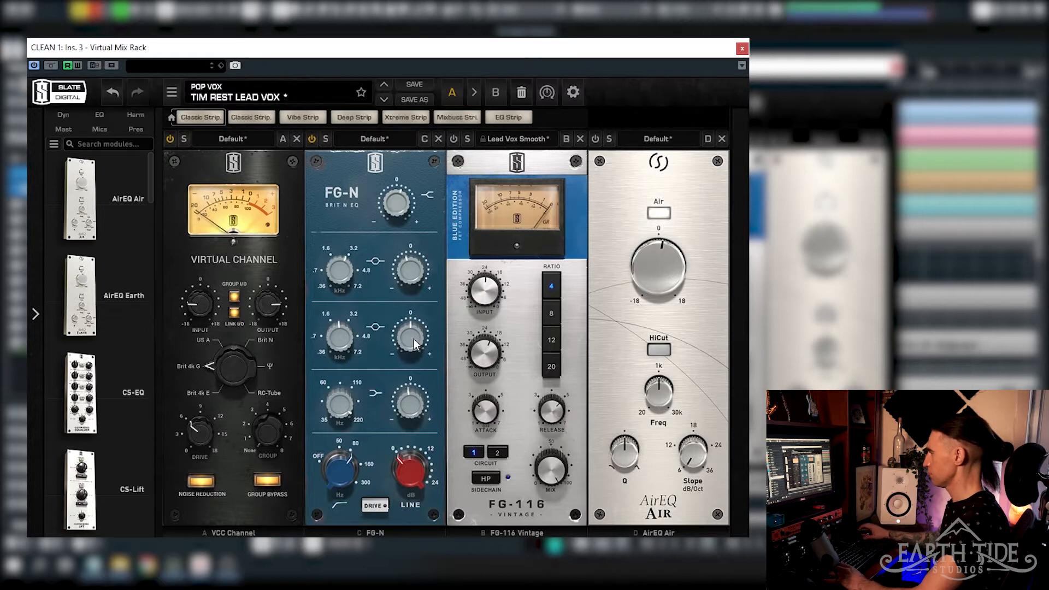
click(105, 94)
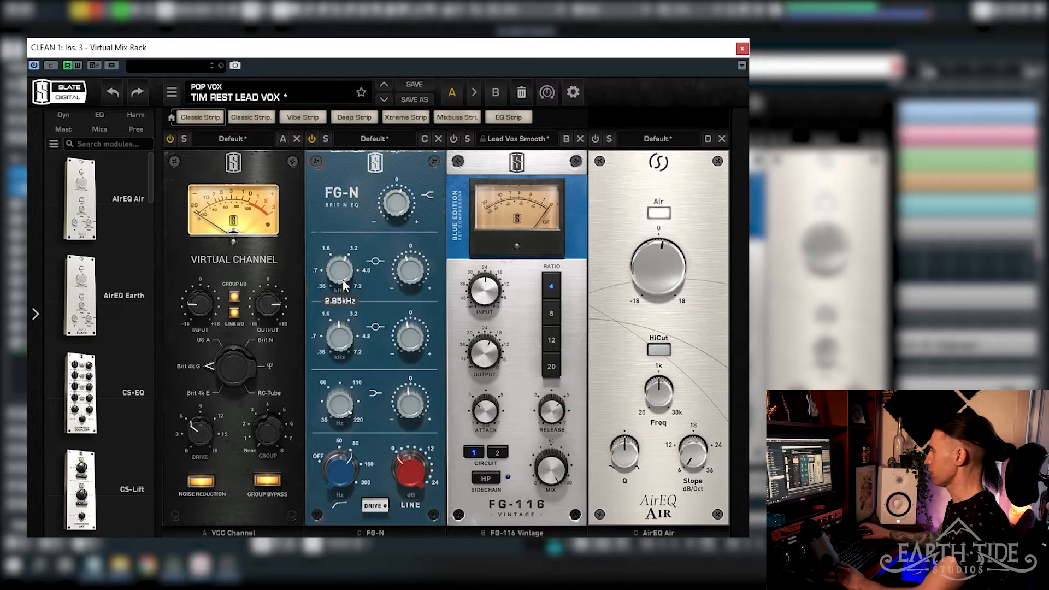
- Try different gains on the FG-N's 2.85 kHz band and high shelf during playback, undoing each change
mouse_move(416, 270)
mouse_move(342, 272)
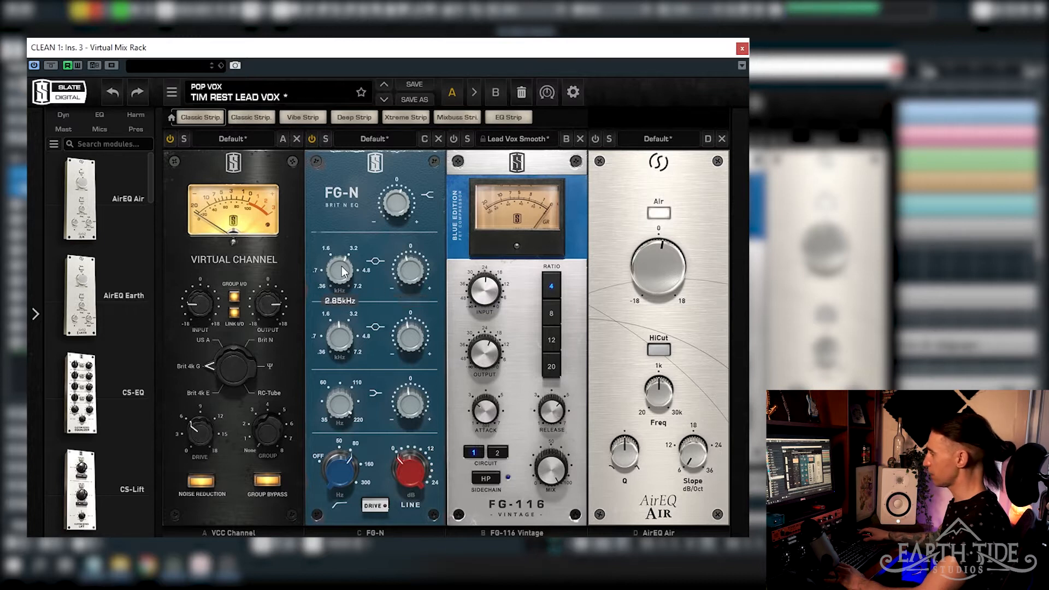
click(410, 269)
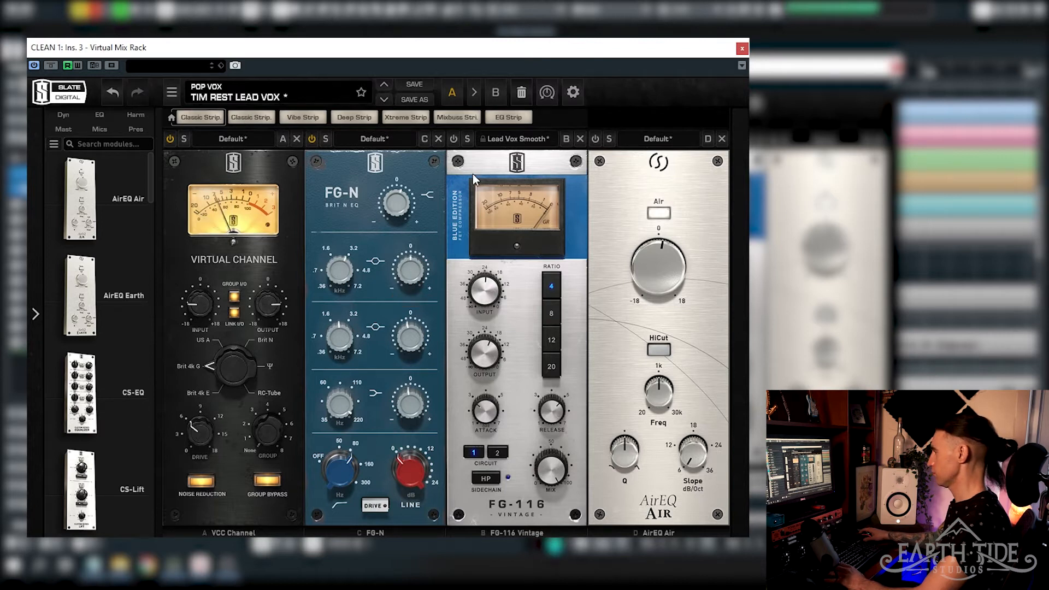
click(113, 93)
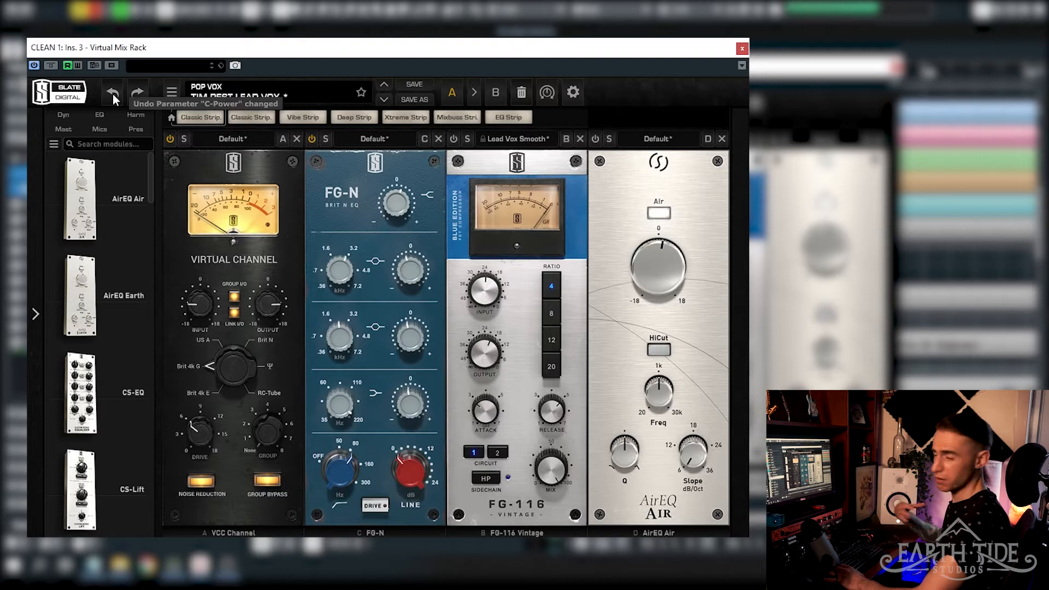
double_click(395, 202)
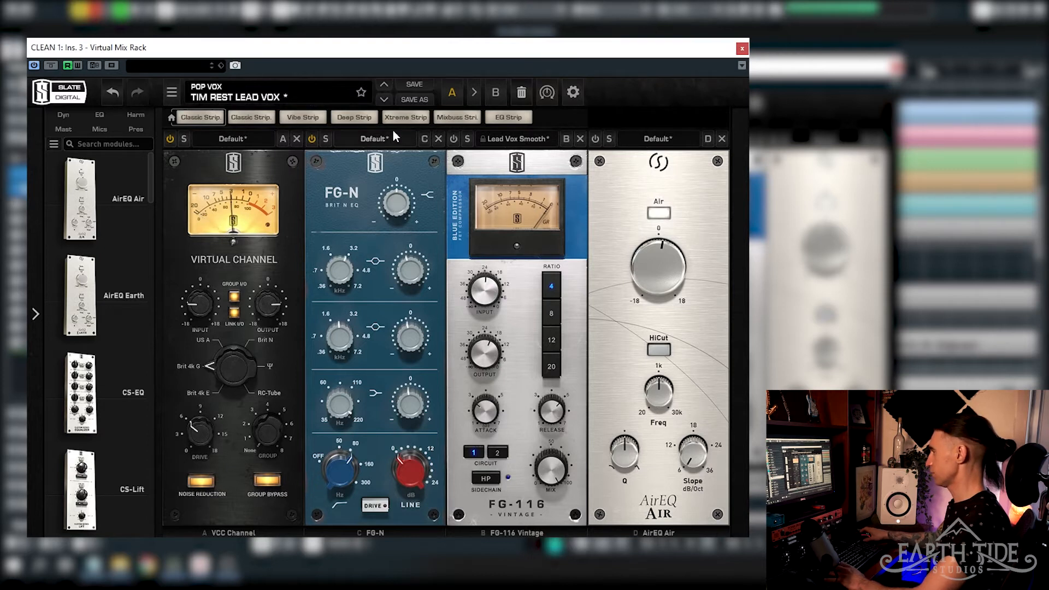
click(114, 90)
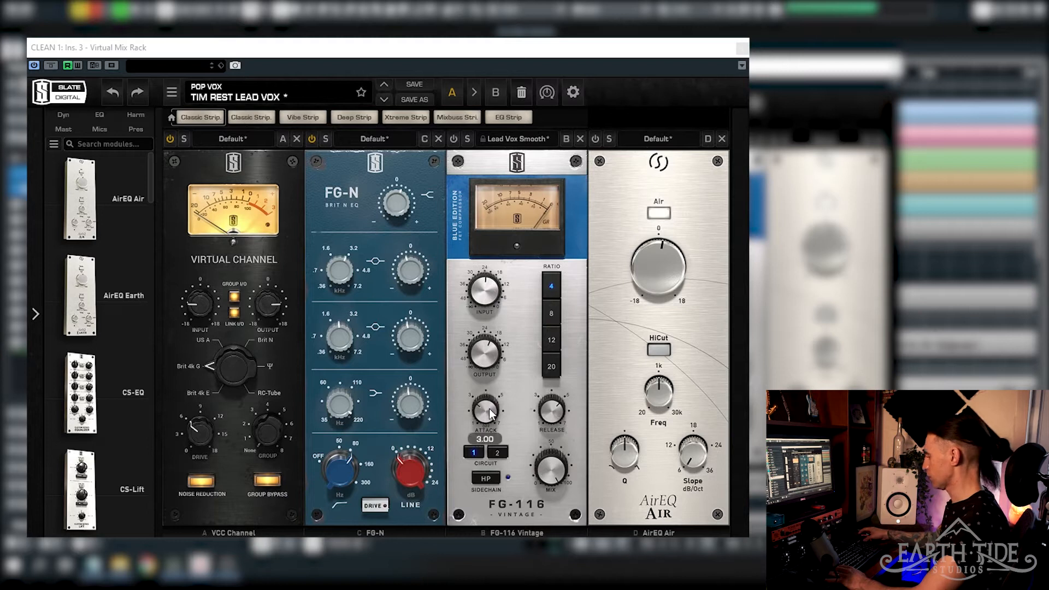
- Check the FG-116 compressor's release, compare the vocal with the module active and bypassed, and leave it on
mouse_move(555, 415)
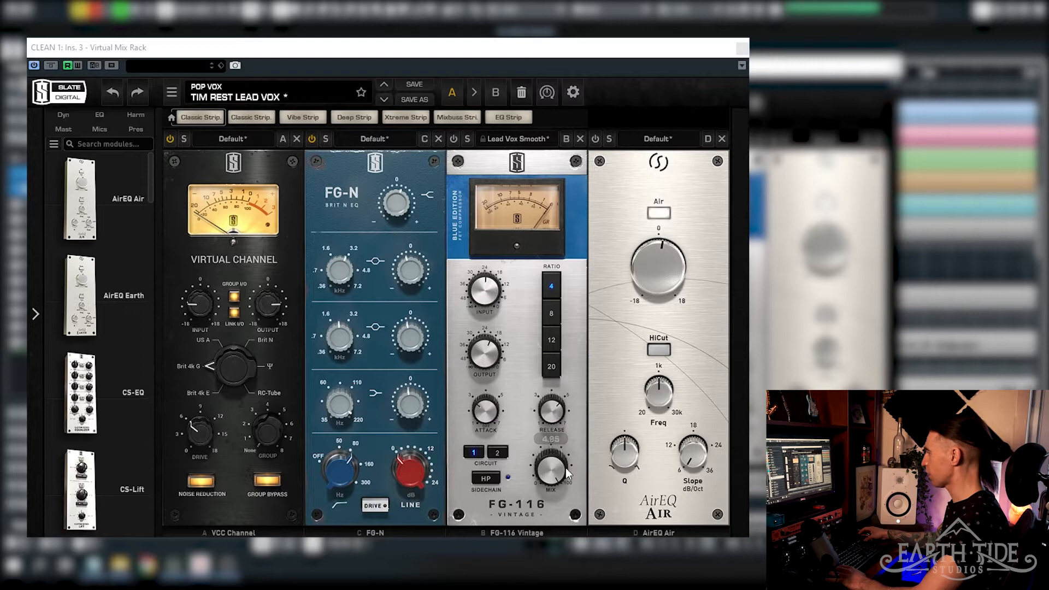
click(453, 141)
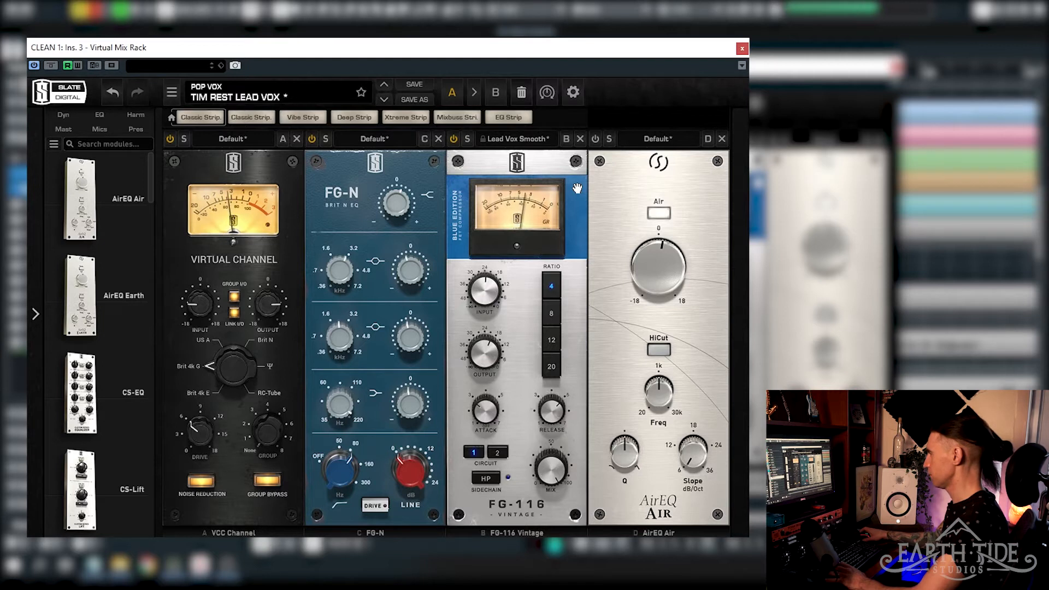
click(455, 141)
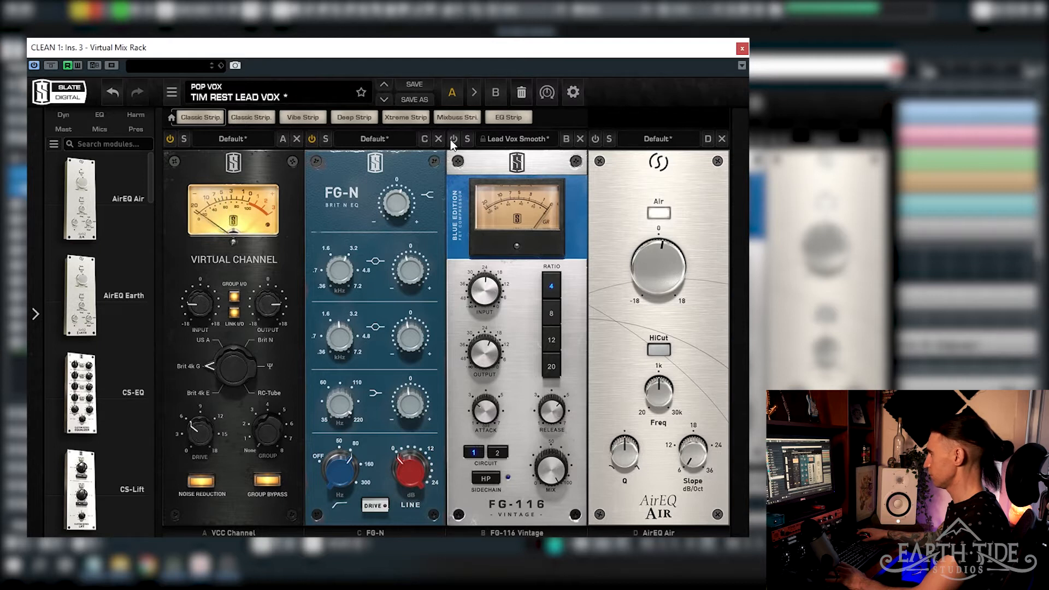
click(454, 139)
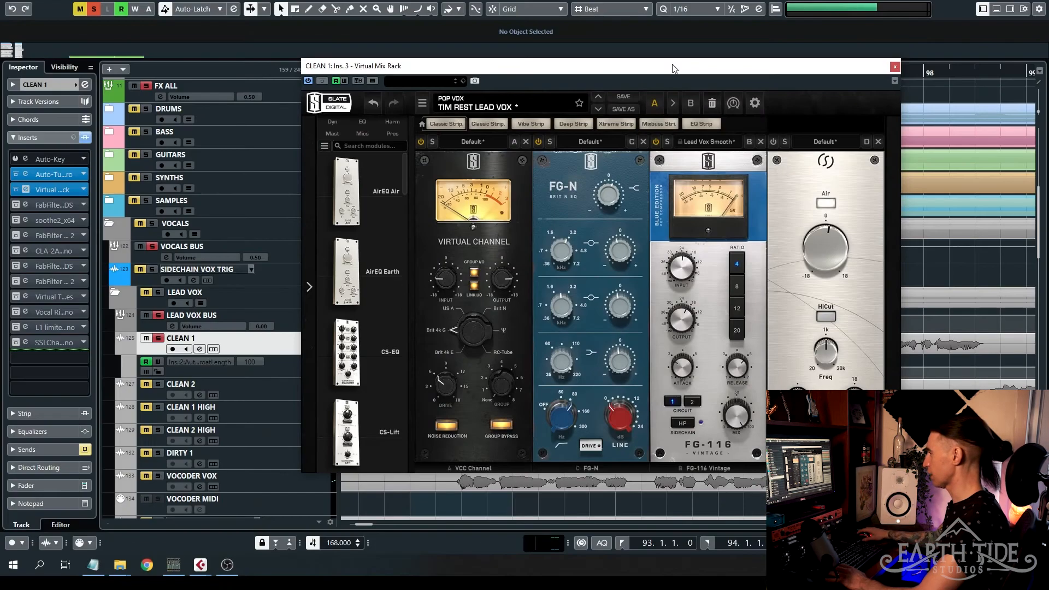
- Reposition the Virtual Mix Rack window and examine the Air control of the AirEQ Air module
drag(674, 61, 674, 404)
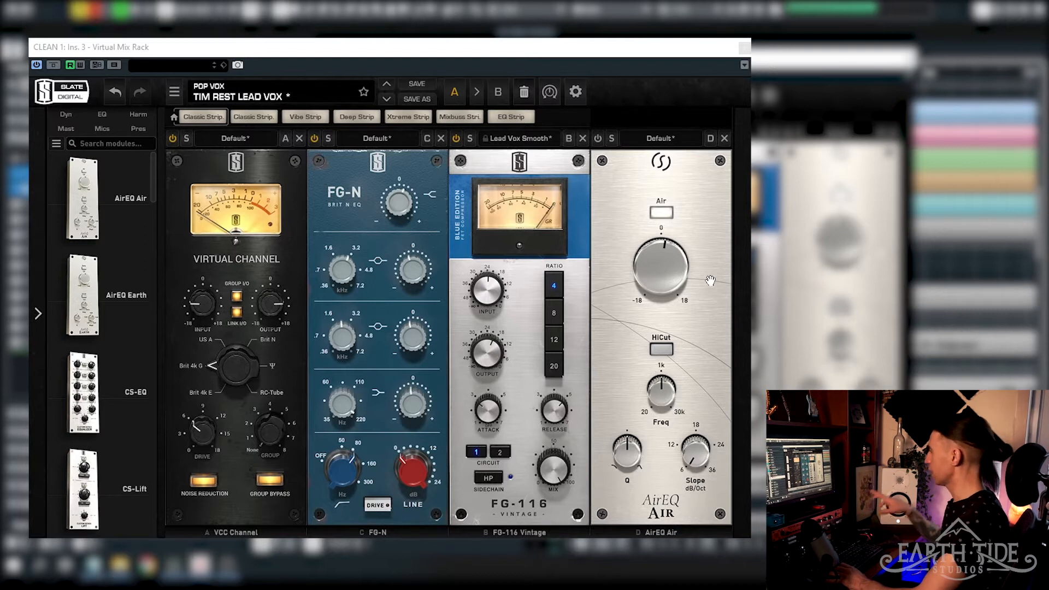
click(676, 278)
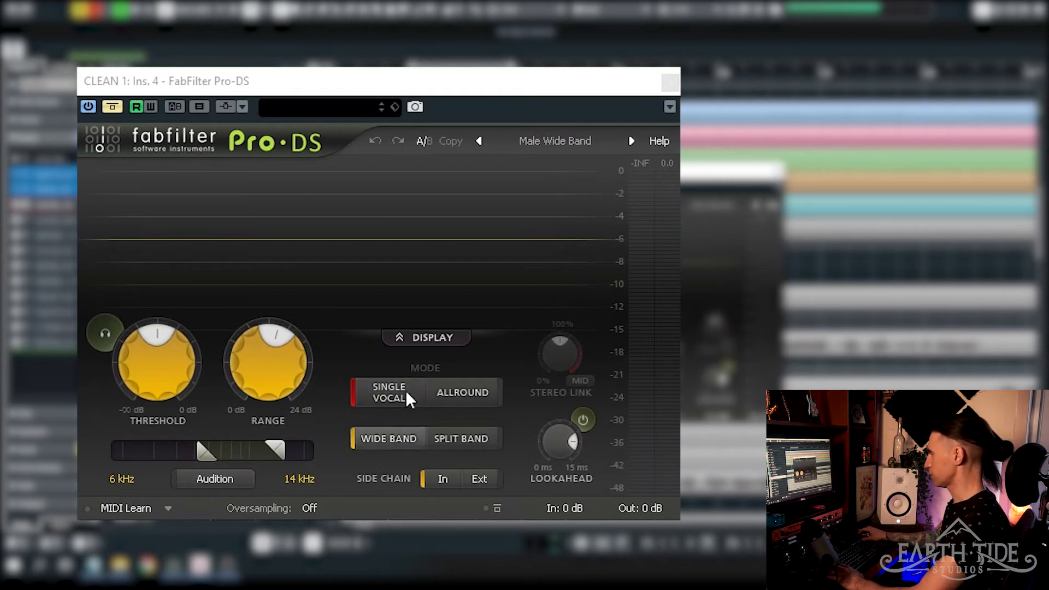
- Check the Range setting in FabFilter Pro-DS, compare the vocal with the de-esser active and bypassed during playback, and leave it active
mouse_move(284, 360)
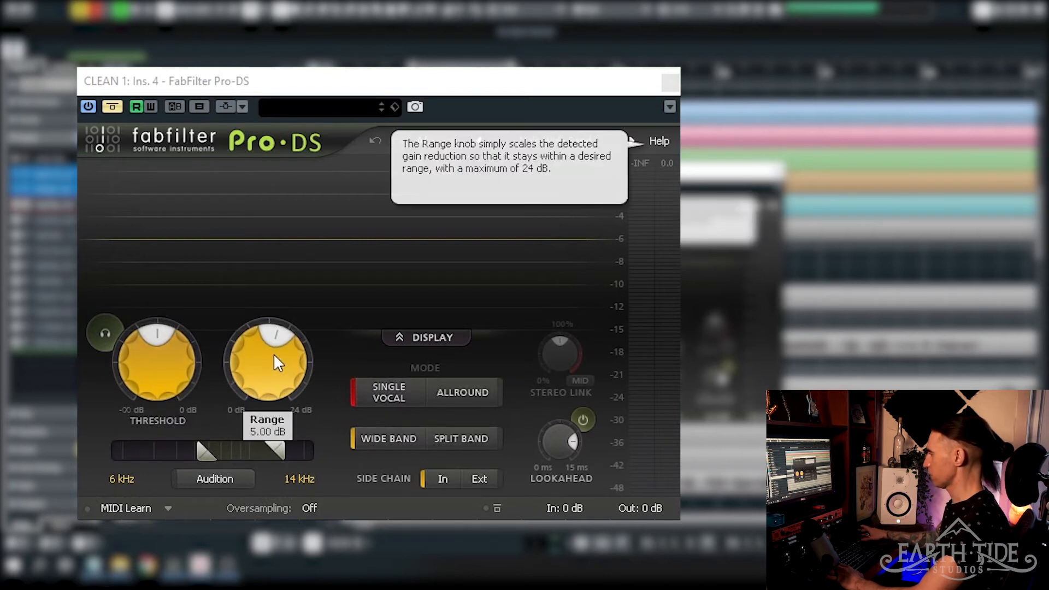
click(113, 106)
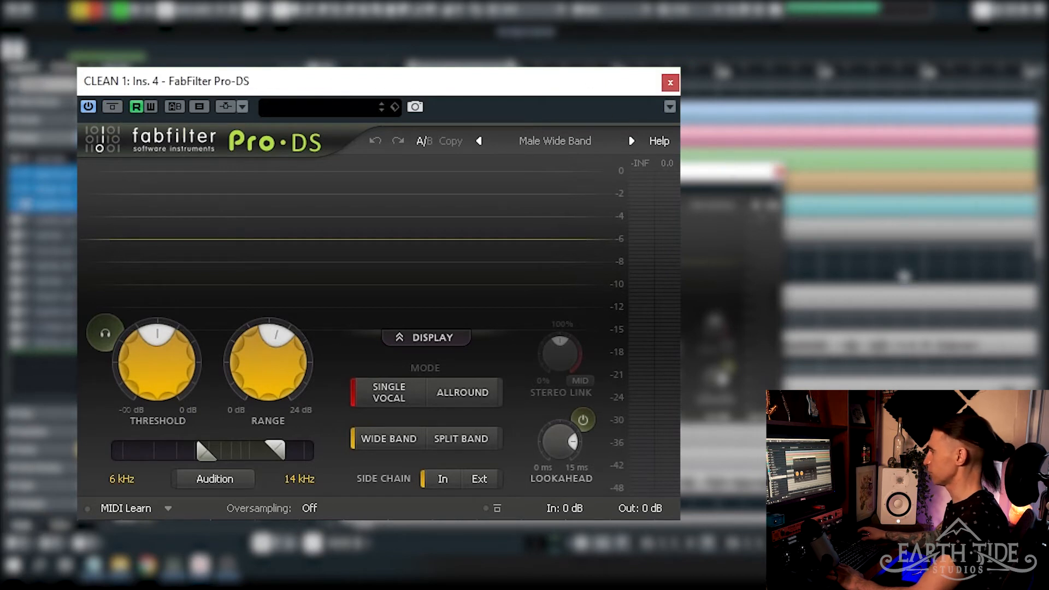
key(space)
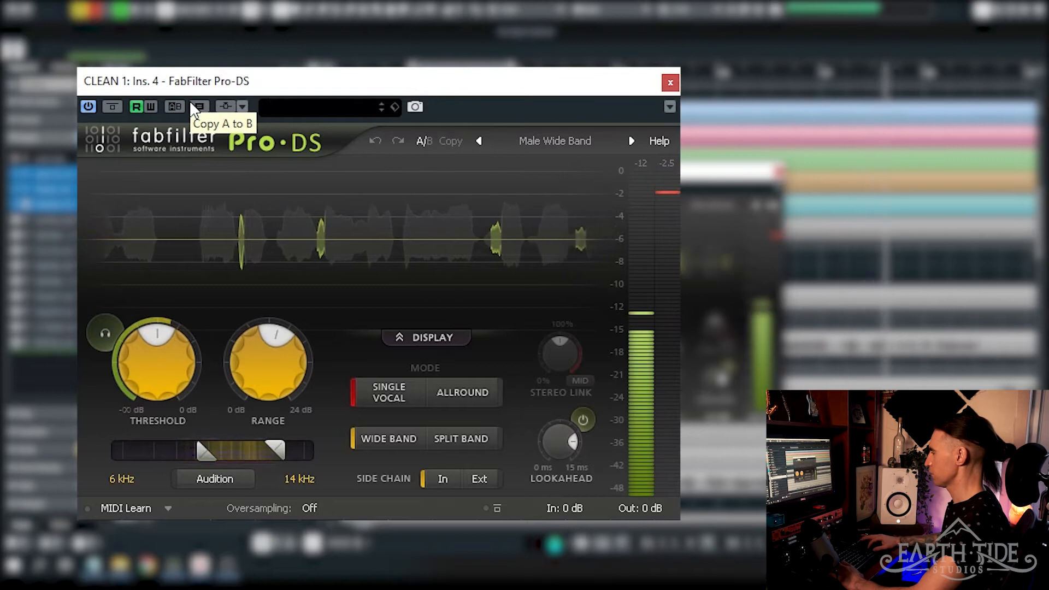
click(110, 107)
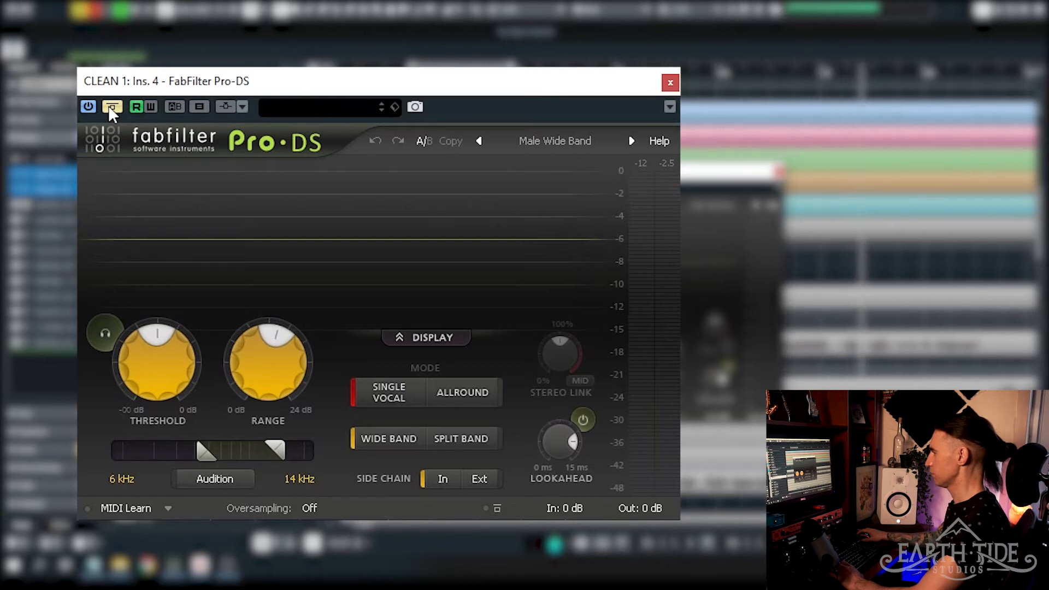
click(111, 106)
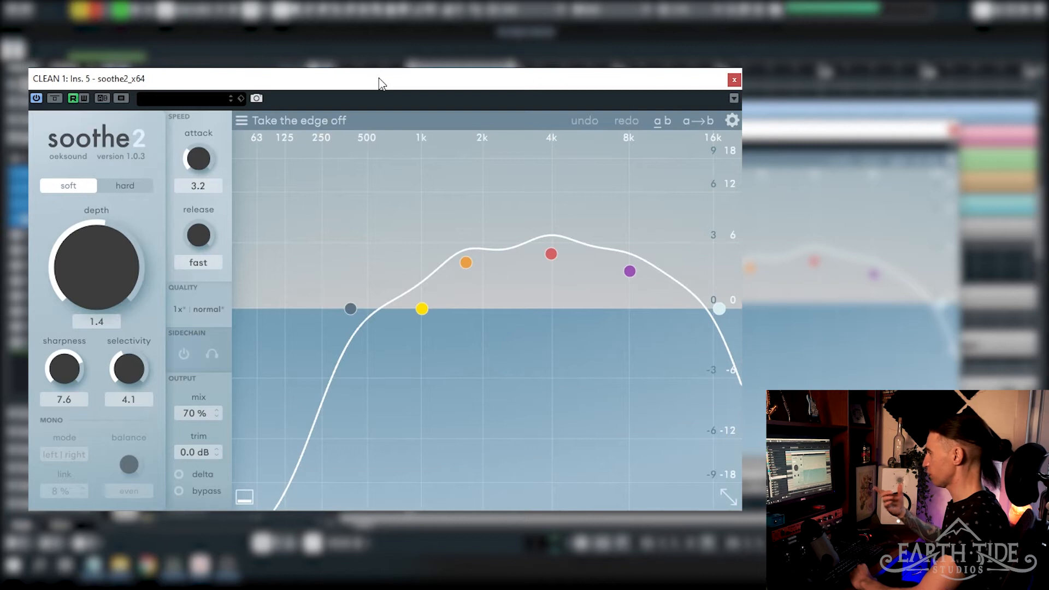
- Browse the Vocals presets in soothe2 and close the preset browser without loading another preset
click(266, 123)
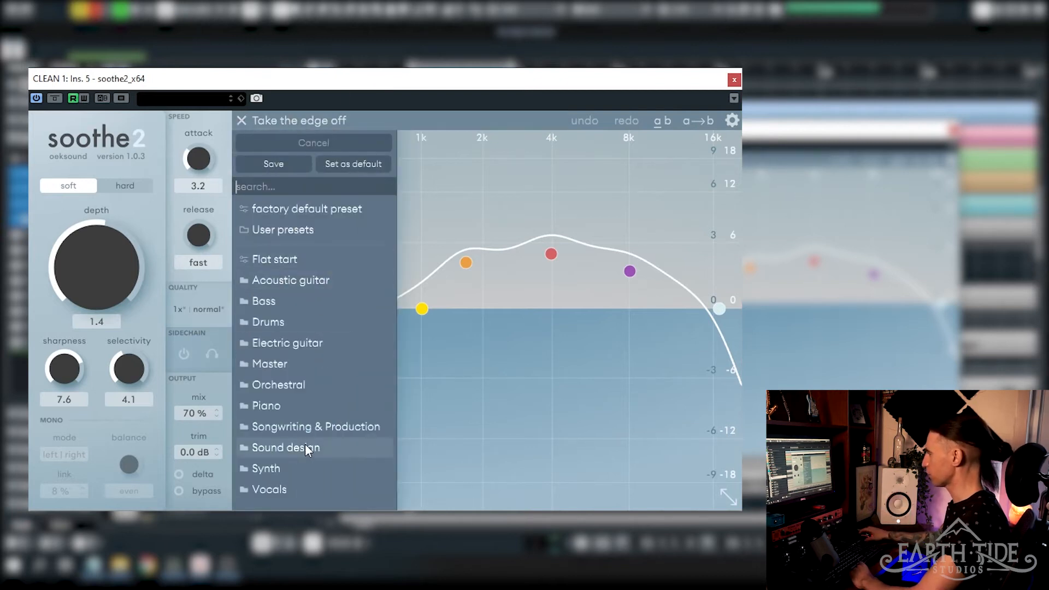
click(277, 489)
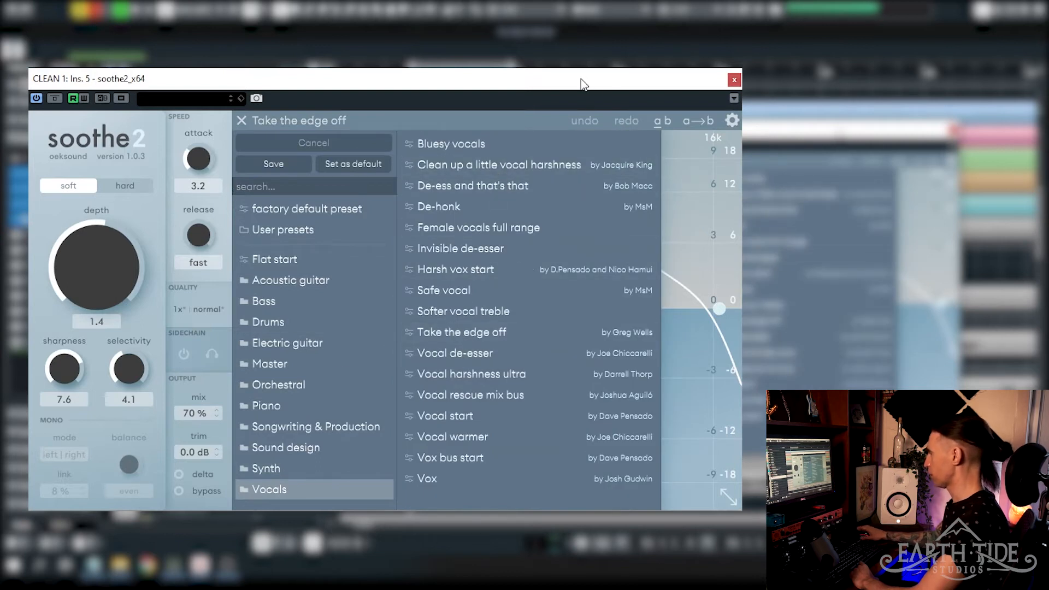
click(689, 177)
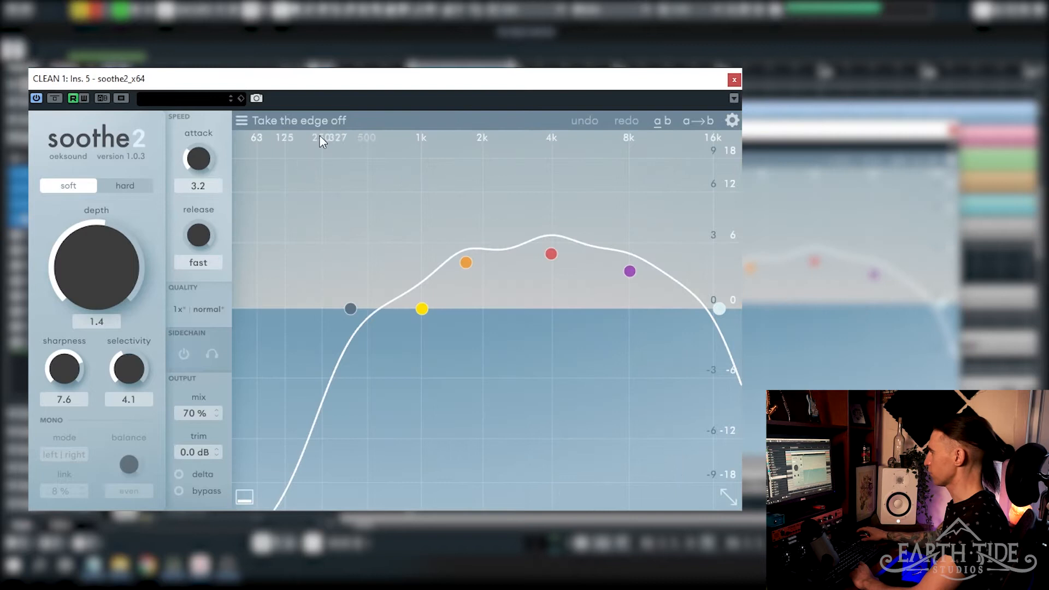
- Examine soothe2's real-time and offline oversampling and resolution options, and its sharpness and selectivity settings
click(198, 308)
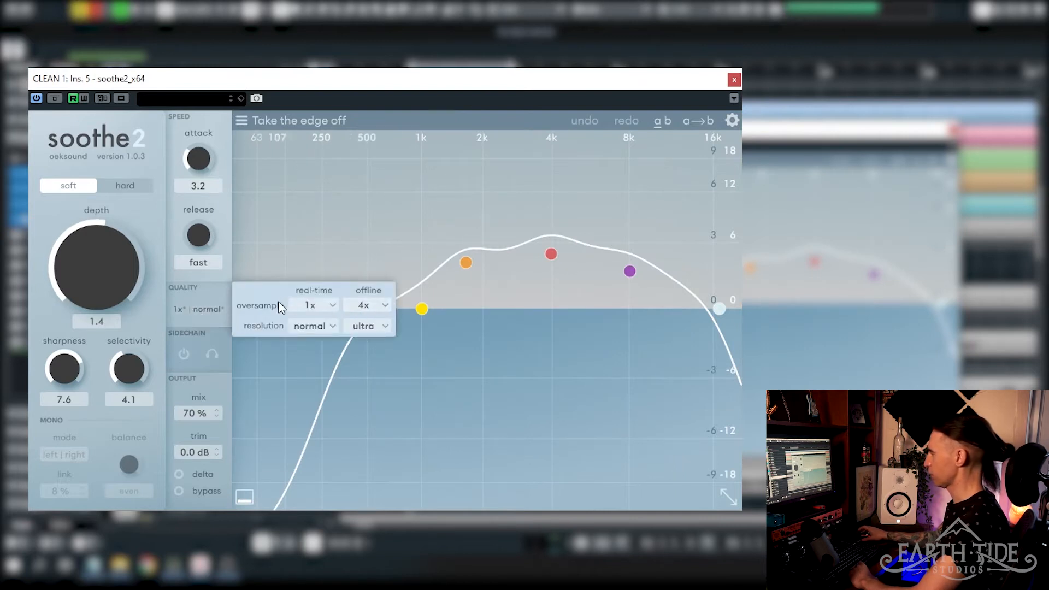
mouse_move(346, 330)
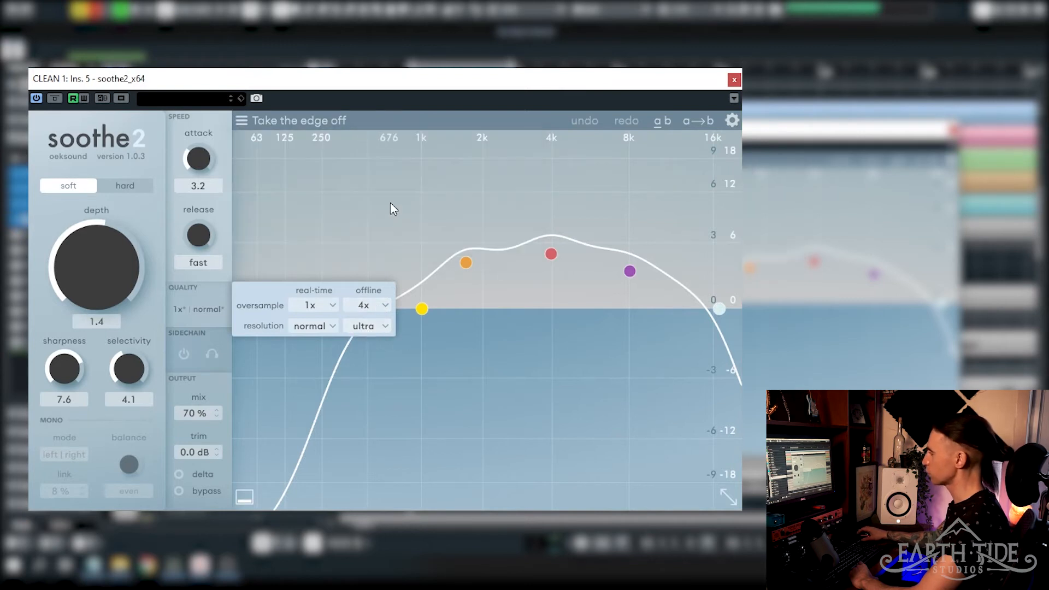
click(390, 203)
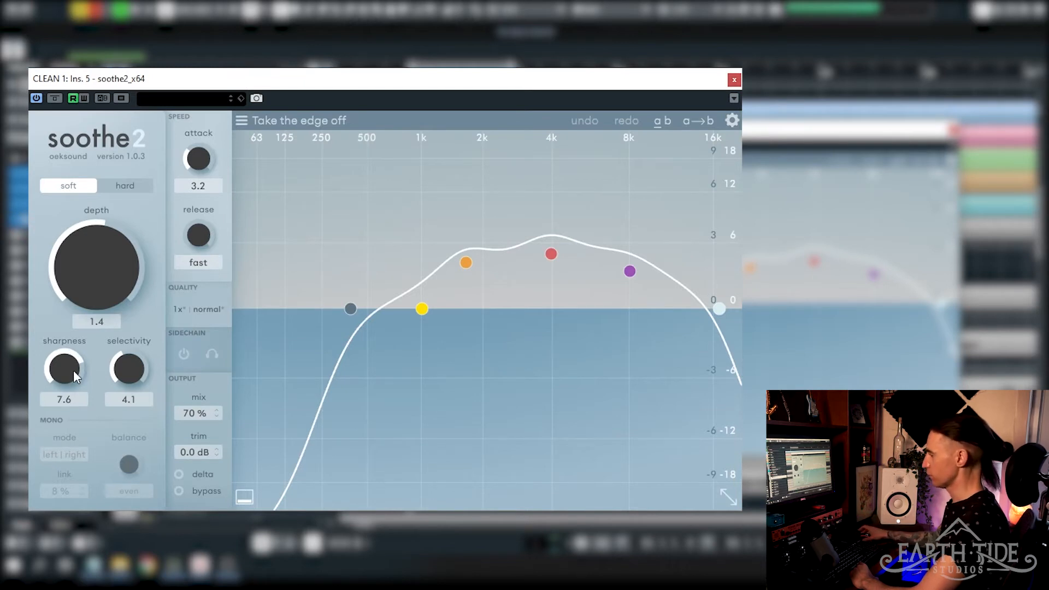
mouse_move(133, 372)
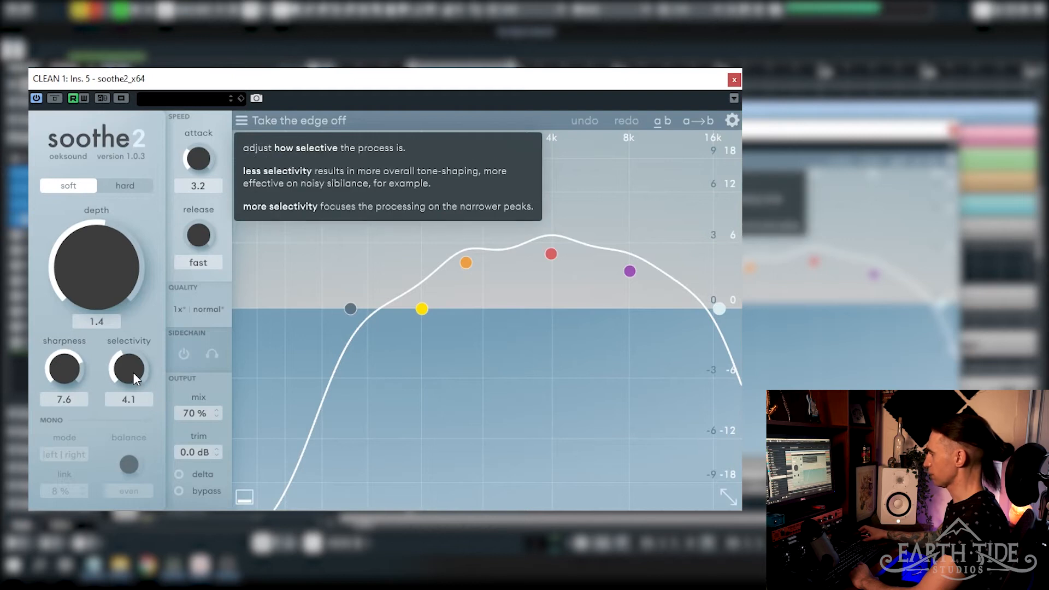
- Play the lead vocal through soothe2 to examine its processing at the current depth
mouse_move(98, 257)
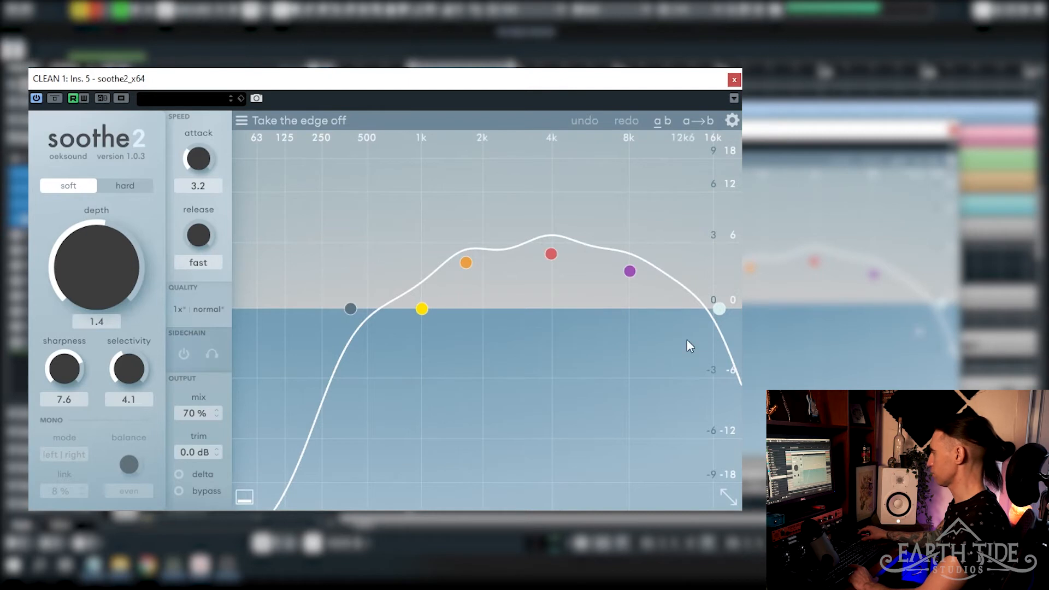
key(space)
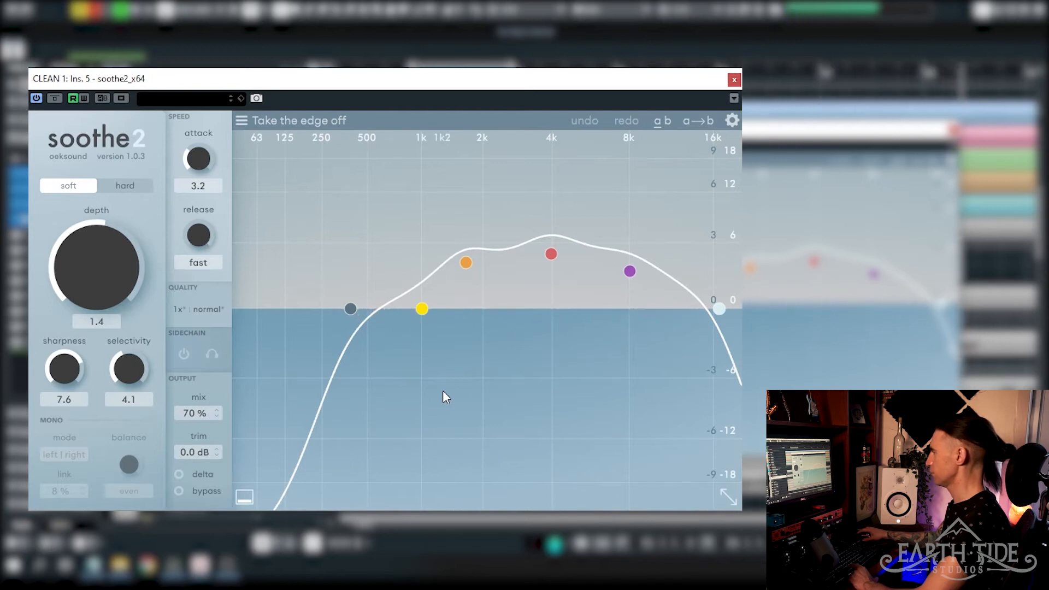
key(space)
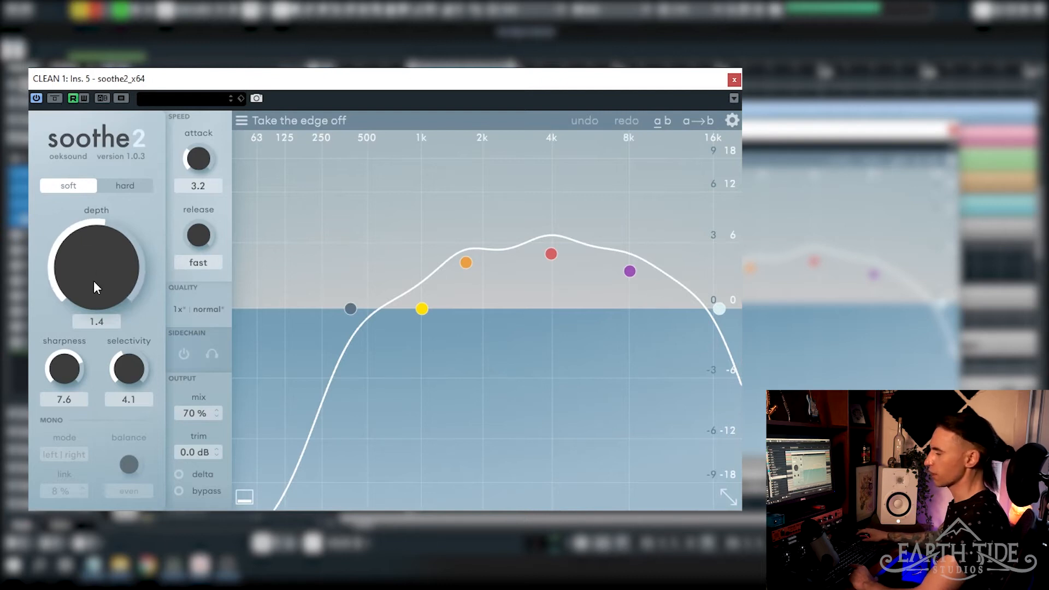
- Try a soothe2 depth of 9.6 during playback and undo the depth change
mouse_move(93, 280)
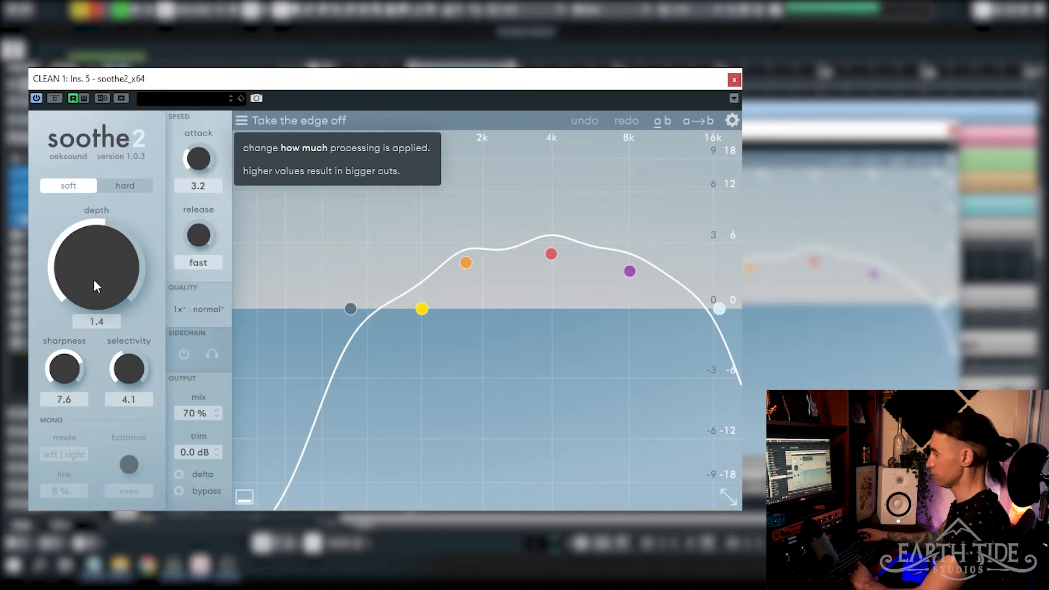
drag(94, 280, 105, 238)
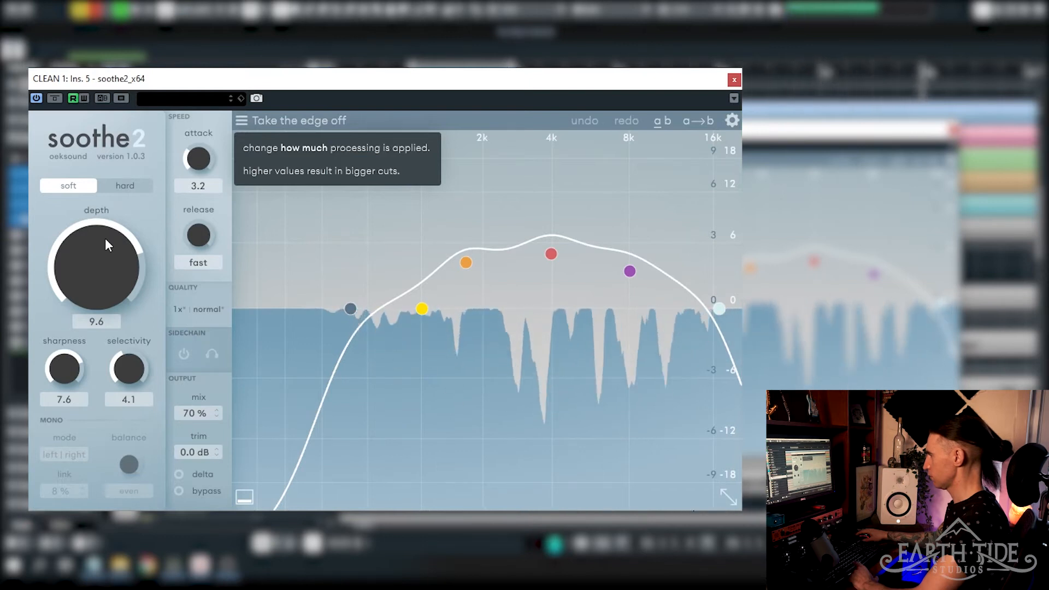
key(space)
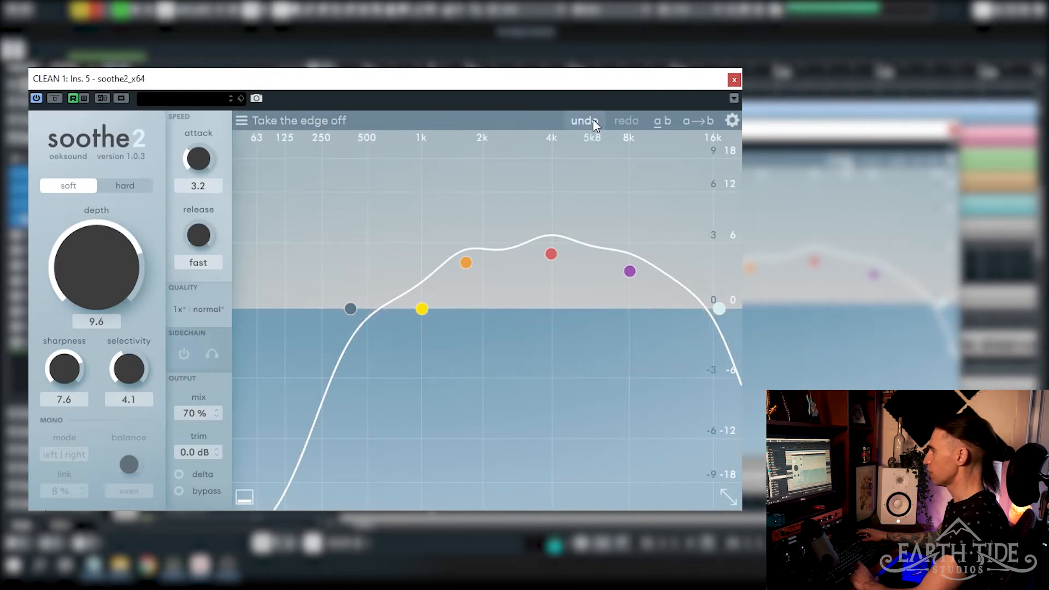
click(593, 120)
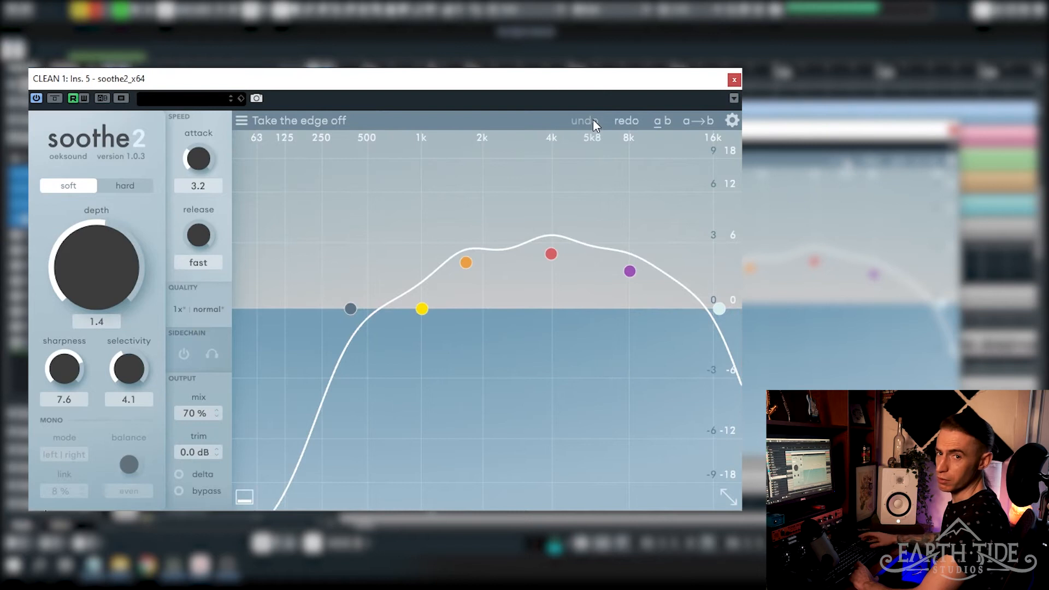
- Compare the vocal with soothe2 active and bypassed during playback, and leave soothe2 active
key(space)
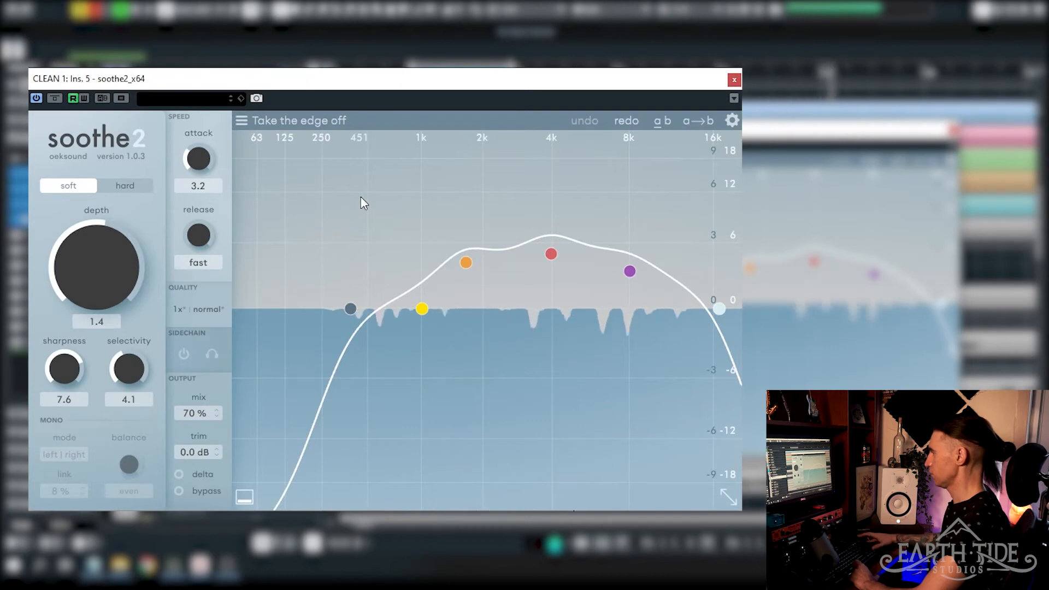
key(space)
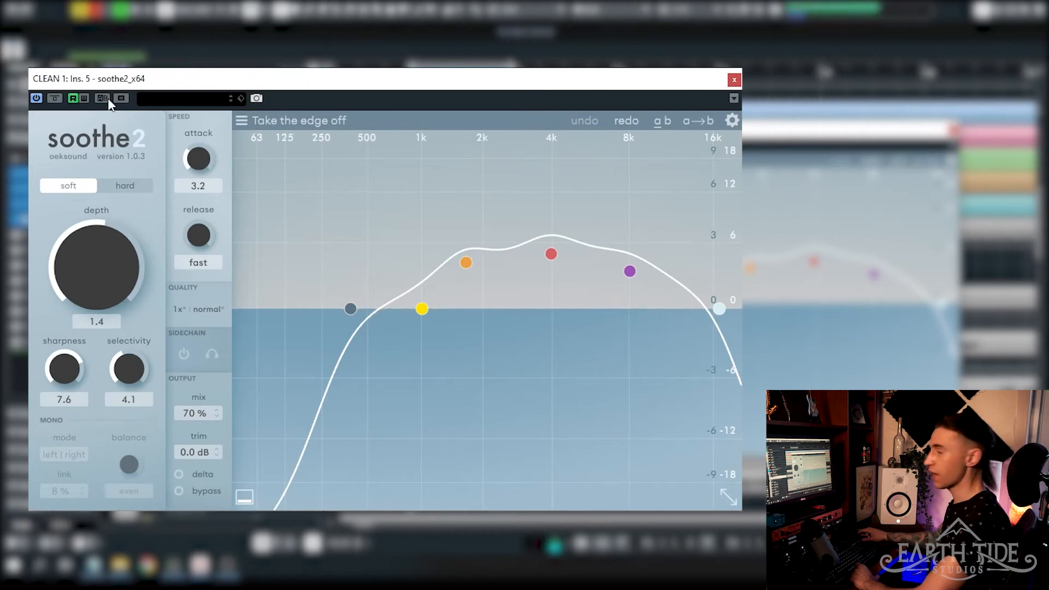
click(55, 98)
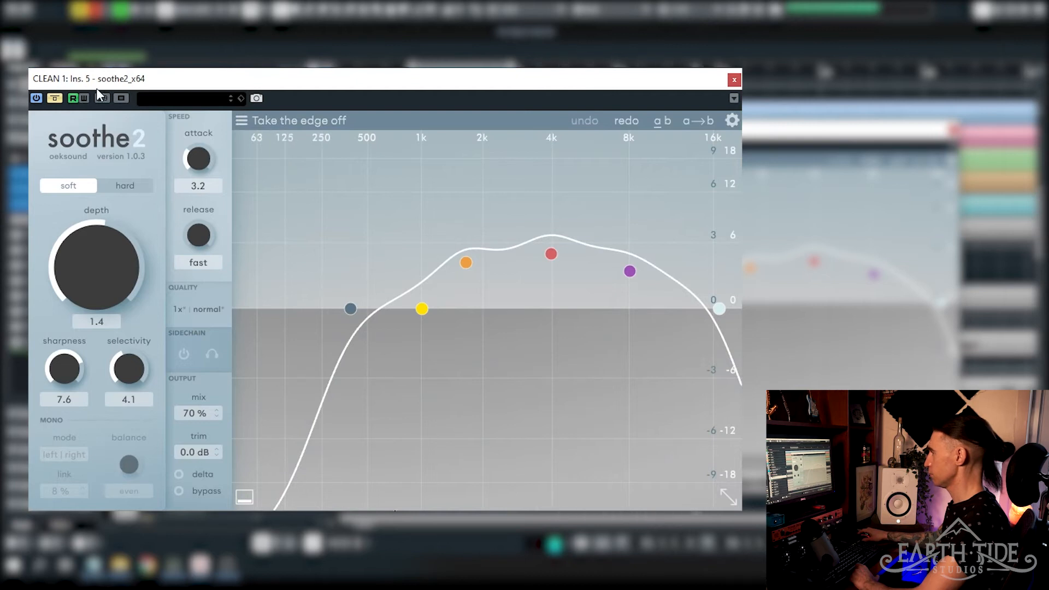
click(54, 99)
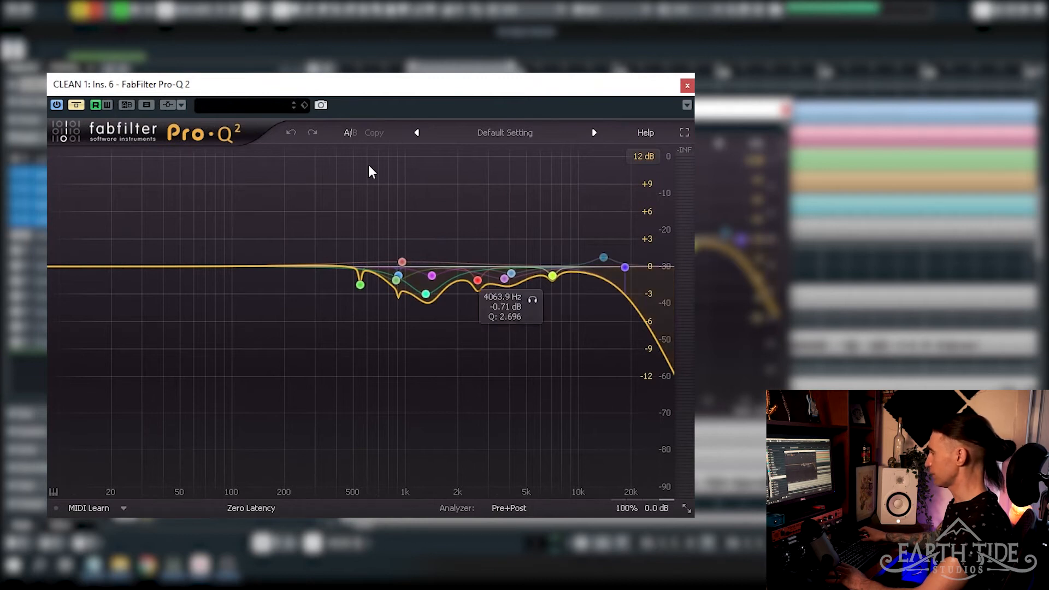
- Set the FabFilter Pro-Q 2 display range to 6 dB and select the bell cut at 1304.2 Hz
click(643, 156)
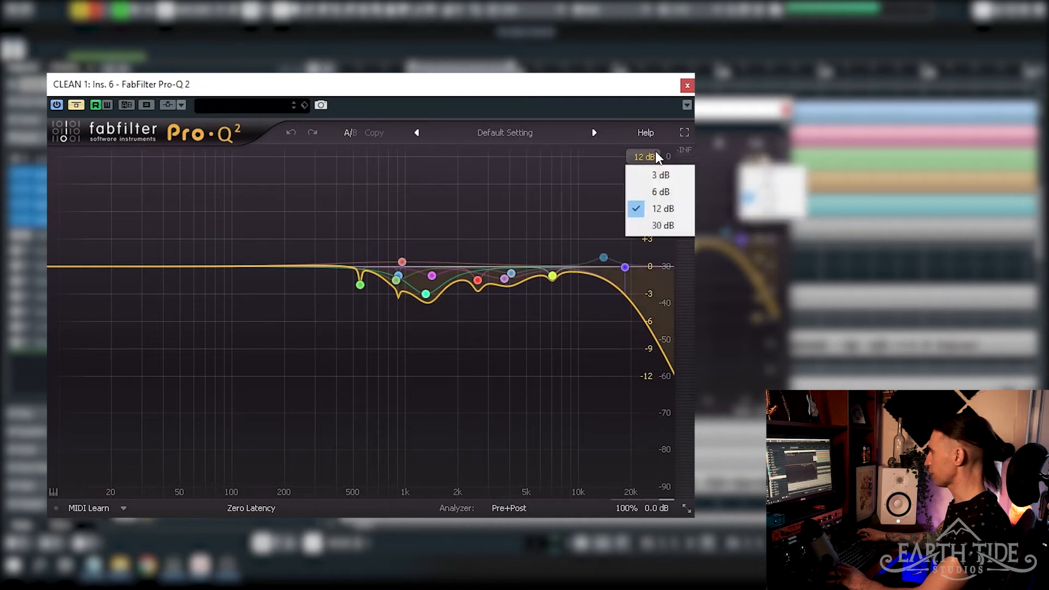
click(668, 193)
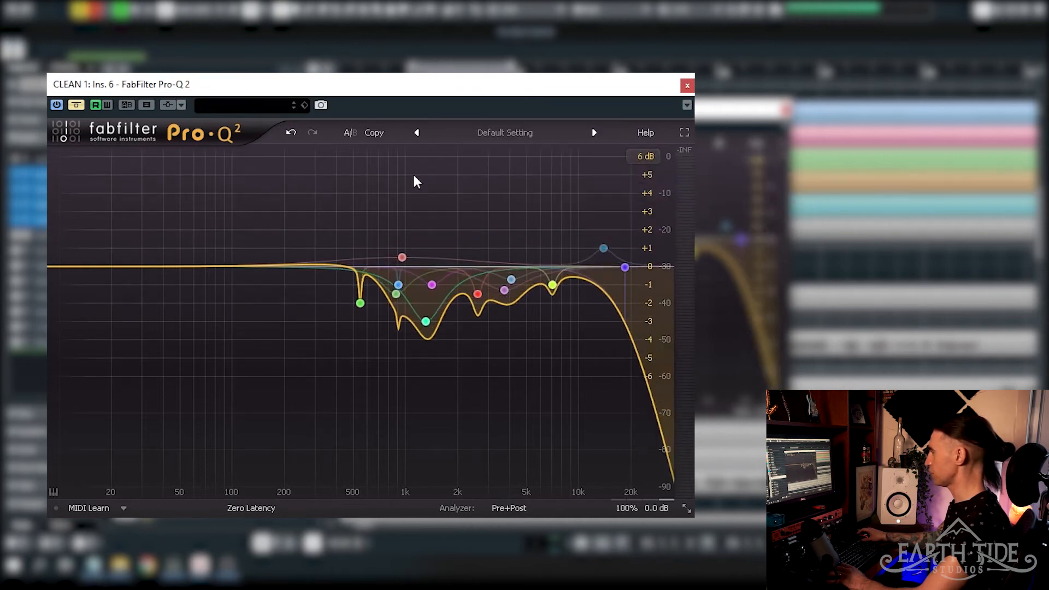
click(426, 323)
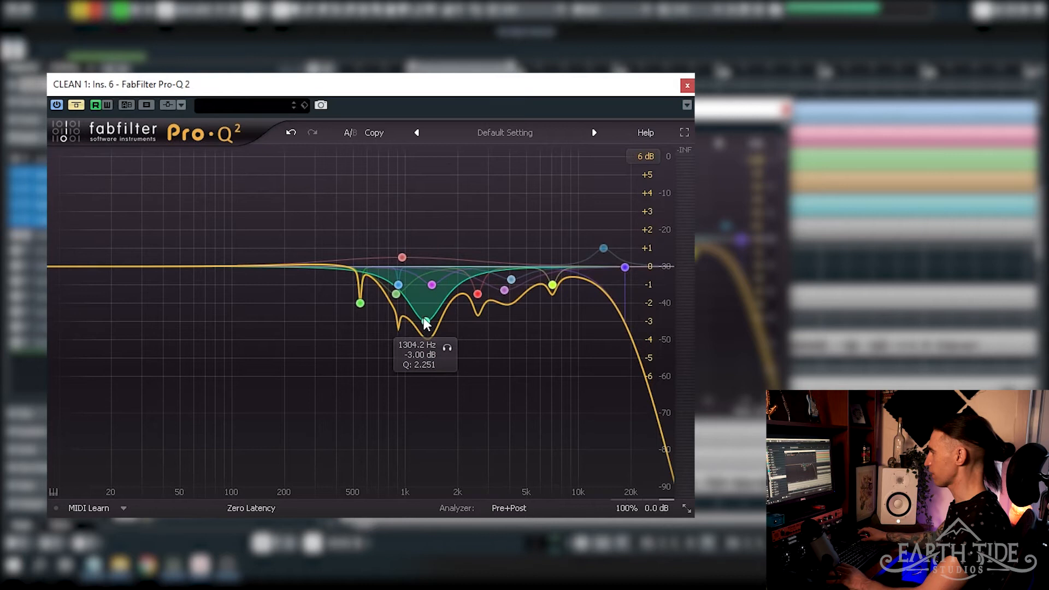
click(427, 321)
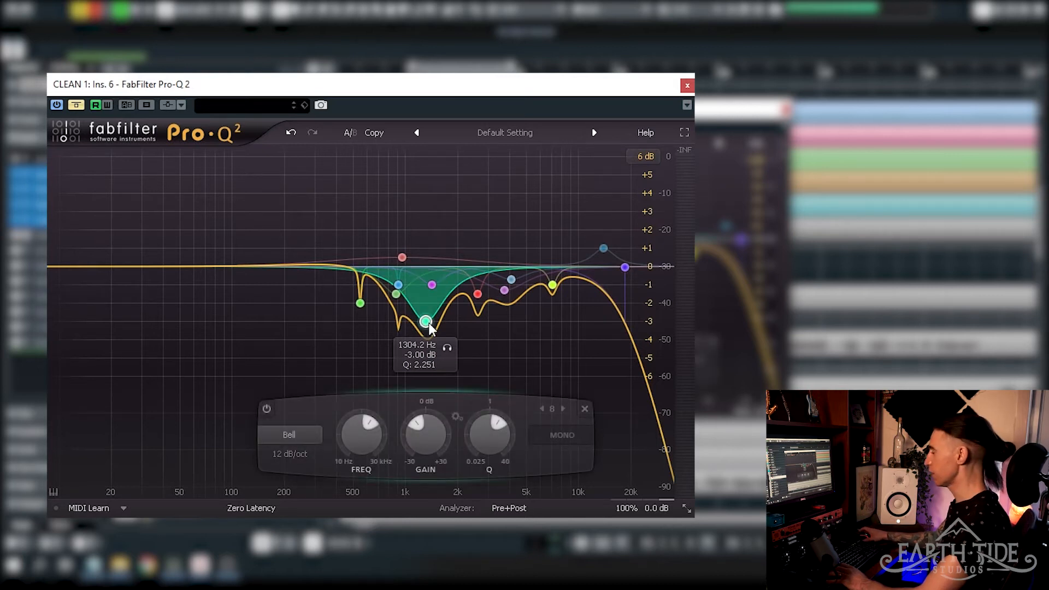
- Compare the vocal with Pro-Q 2 active and bypassed during playback, and leave the equalizer active
click(80, 105)
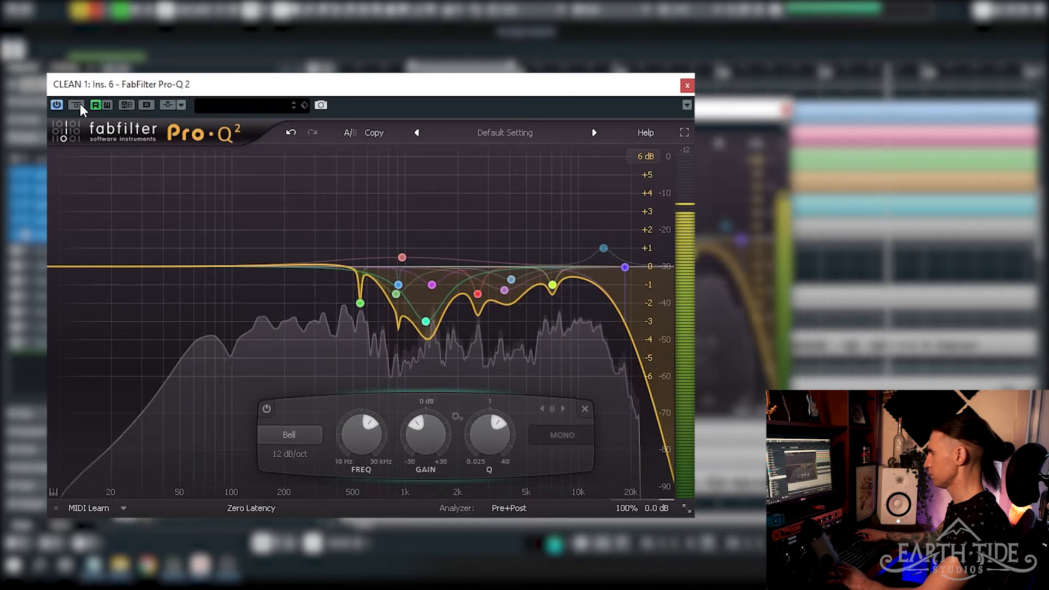
click(80, 104)
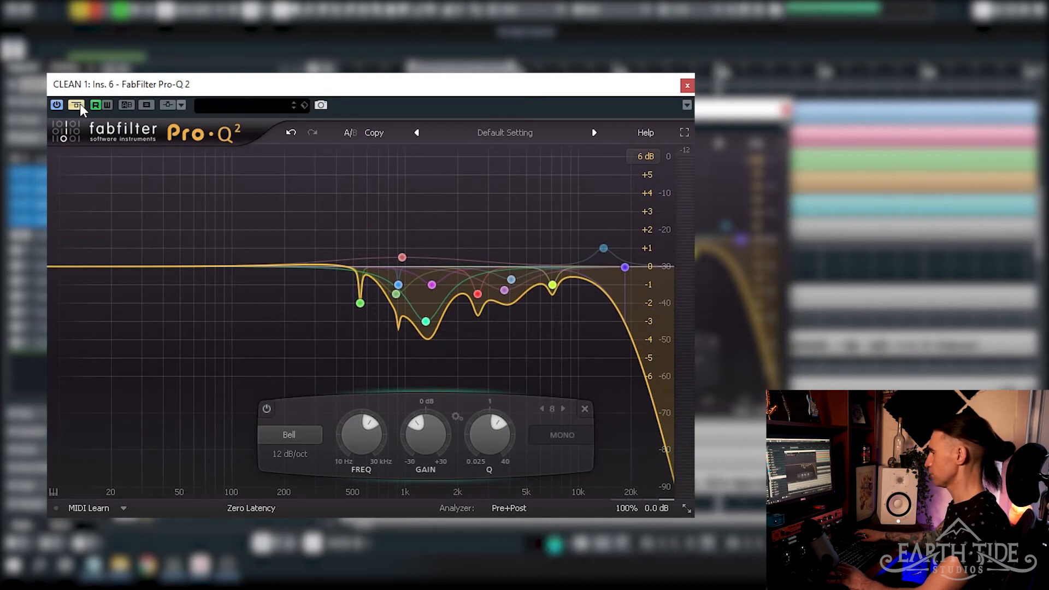
right_click(80, 106)
click(98, 83)
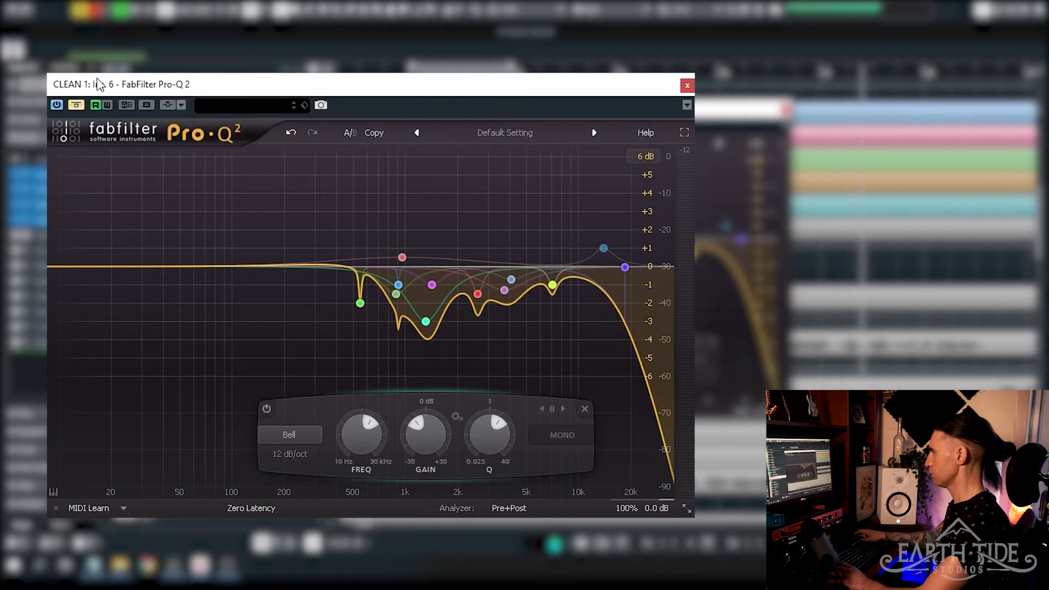
click(77, 105)
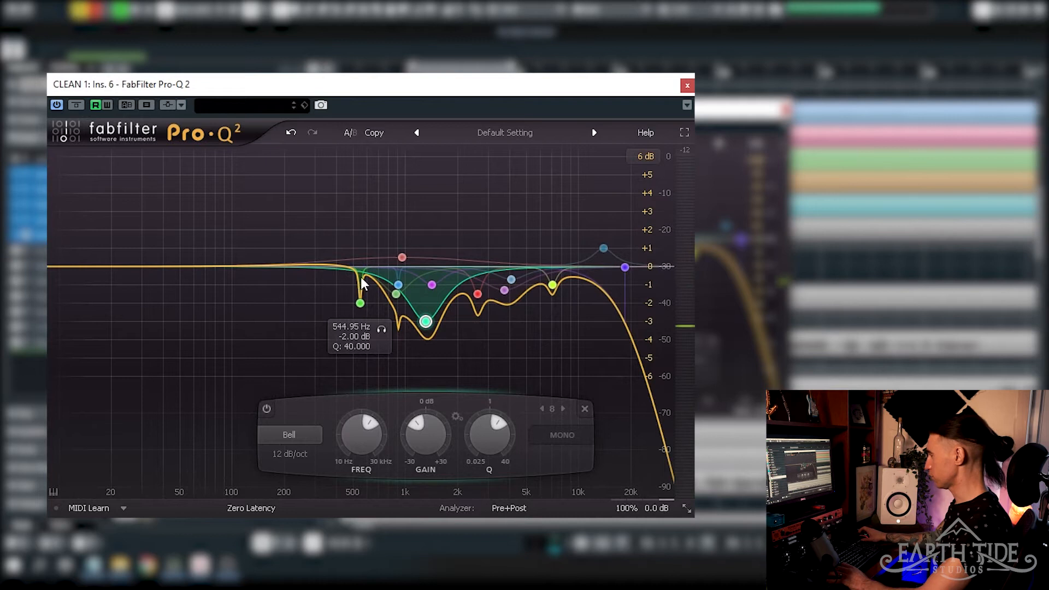
- Deselect the current Pro-Q 2 band and audition the narrow 544.95 Hz cut in solo during playback
click(291, 319)
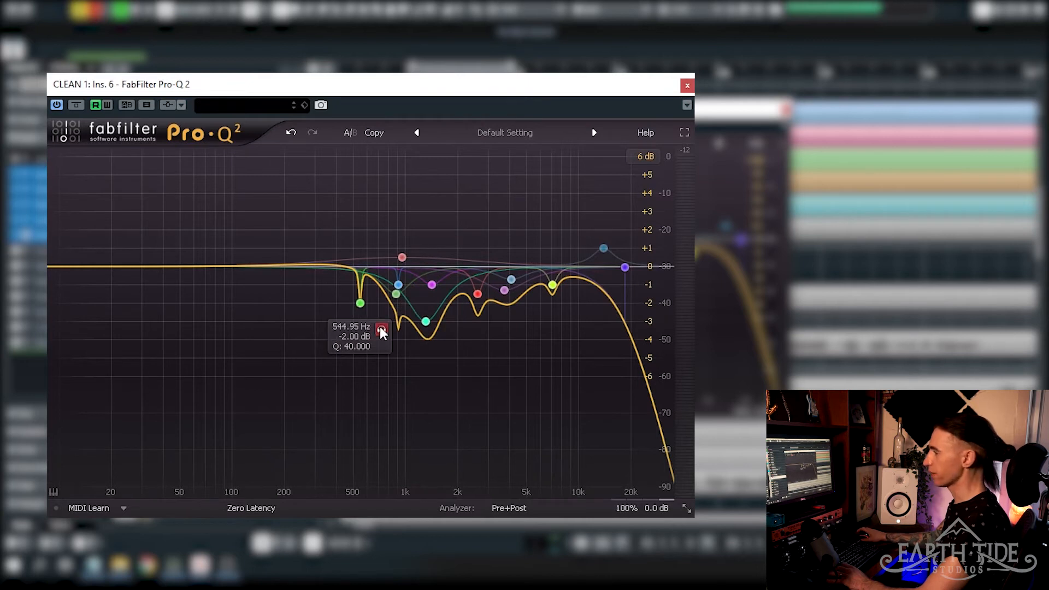
click(381, 329)
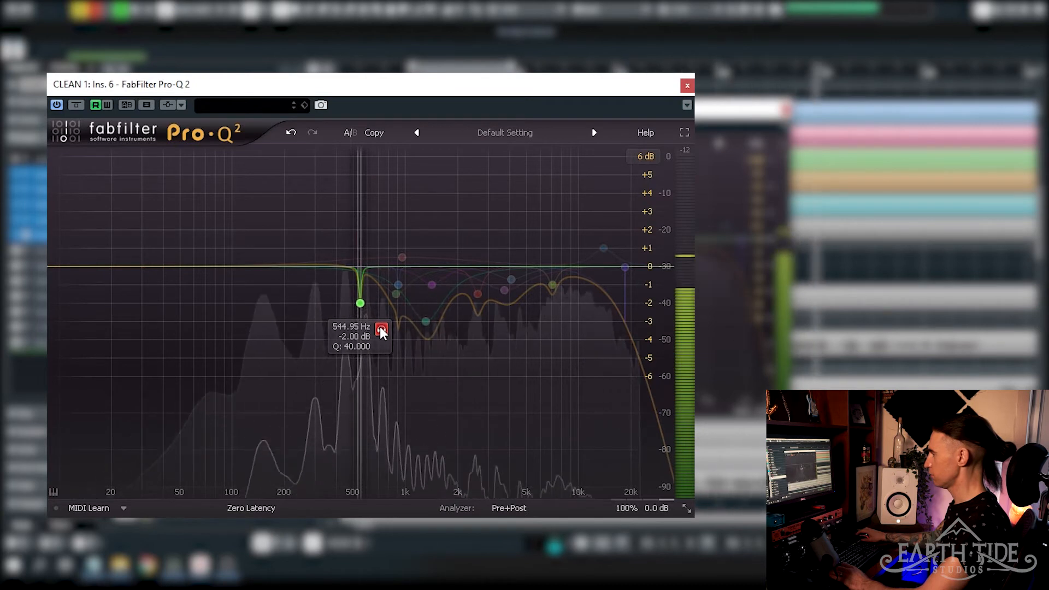
click(381, 329)
key(space)
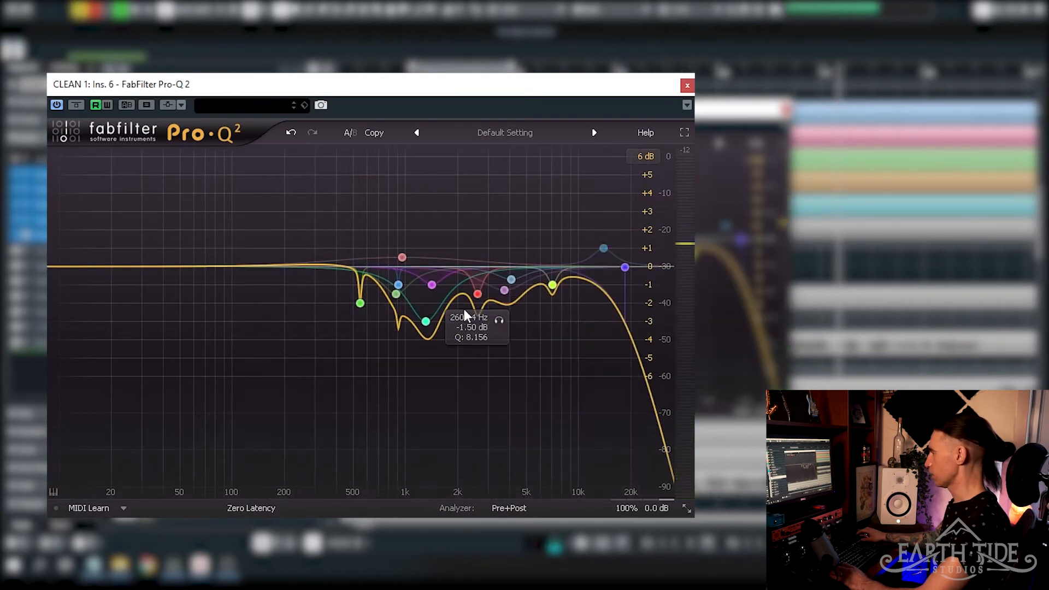
- Select the 905.12 Hz band and audition the neighbouring 877.98 Hz cut in solo during playback
click(398, 285)
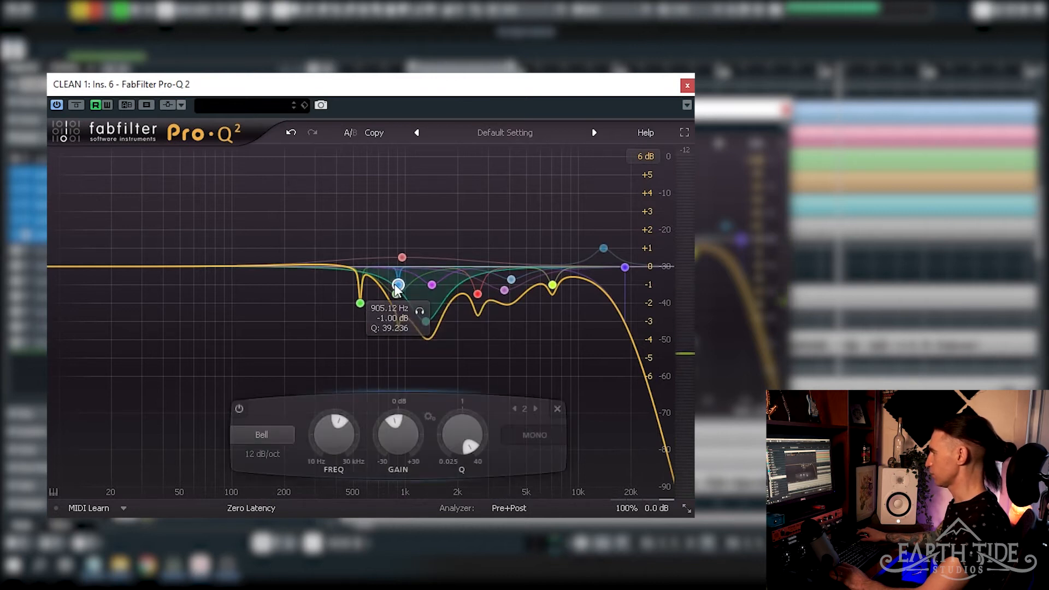
key(space)
click(417, 322)
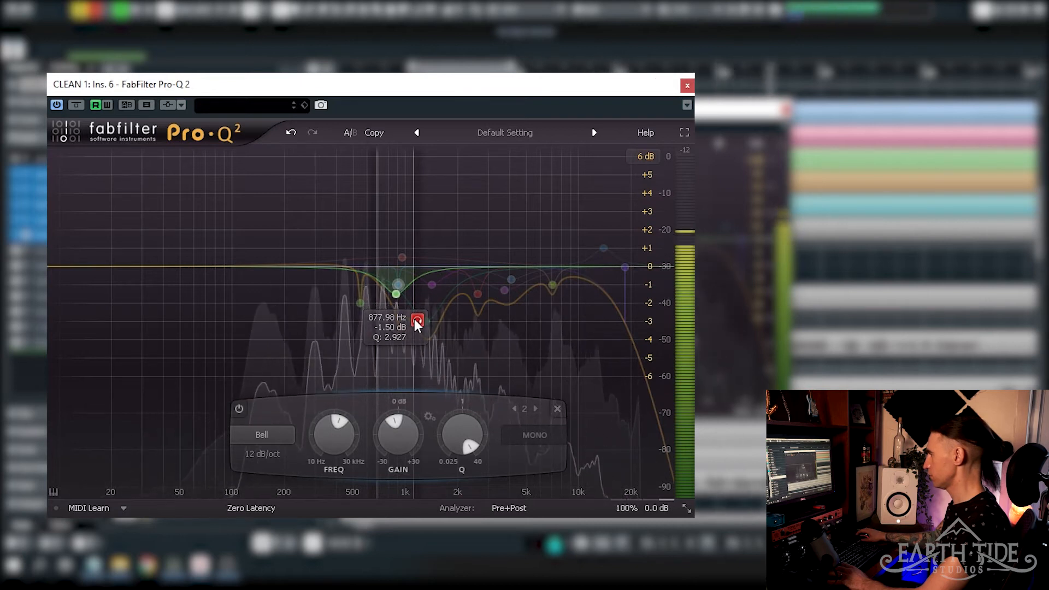
click(416, 321)
key(space)
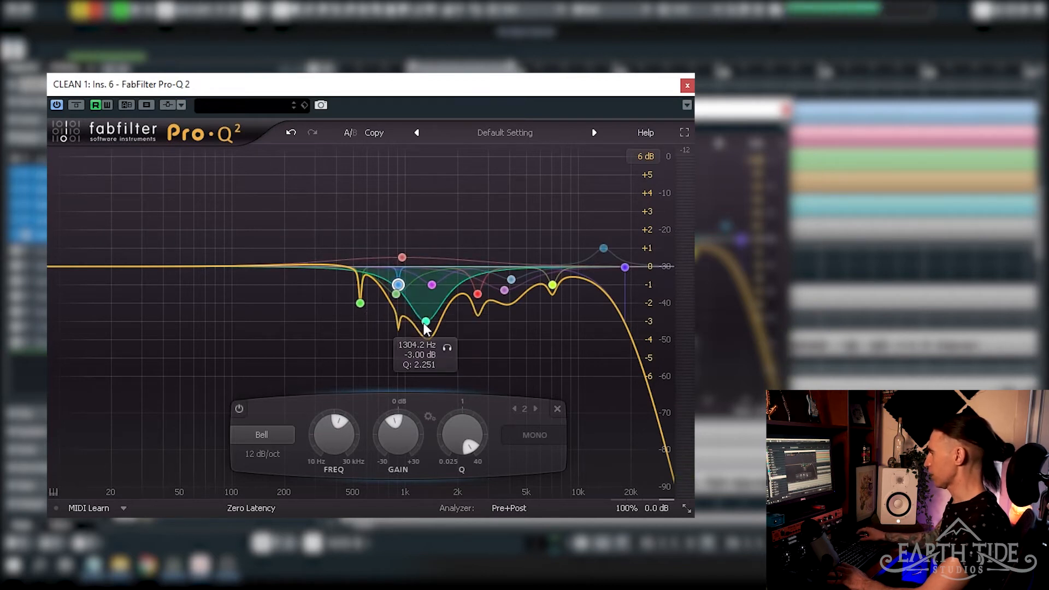
- Audition the 1304.2 Hz cut in solo during playback, then end the solo
click(447, 347)
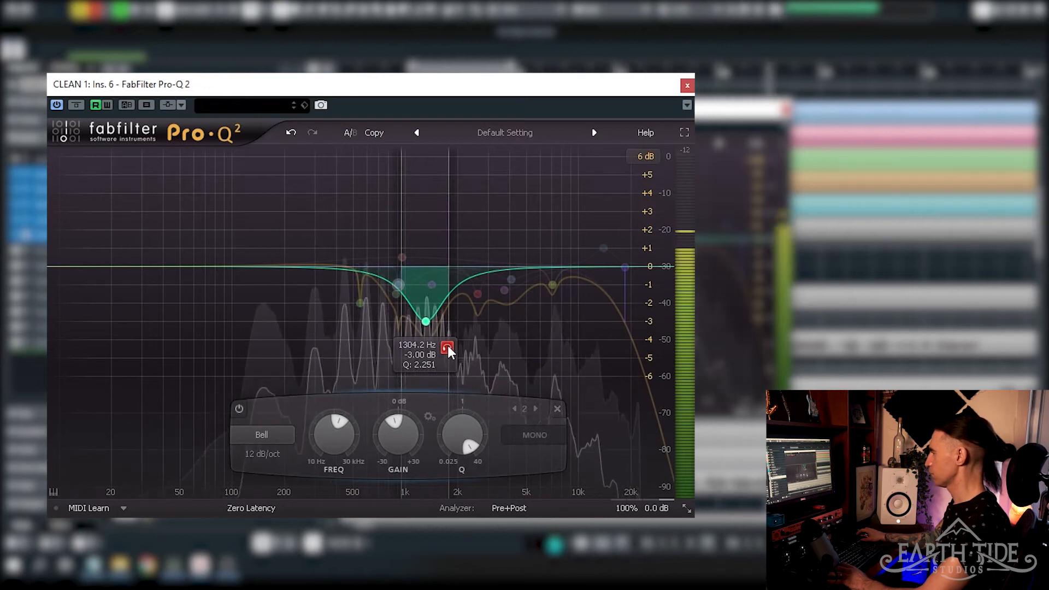
click(447, 347)
key(space)
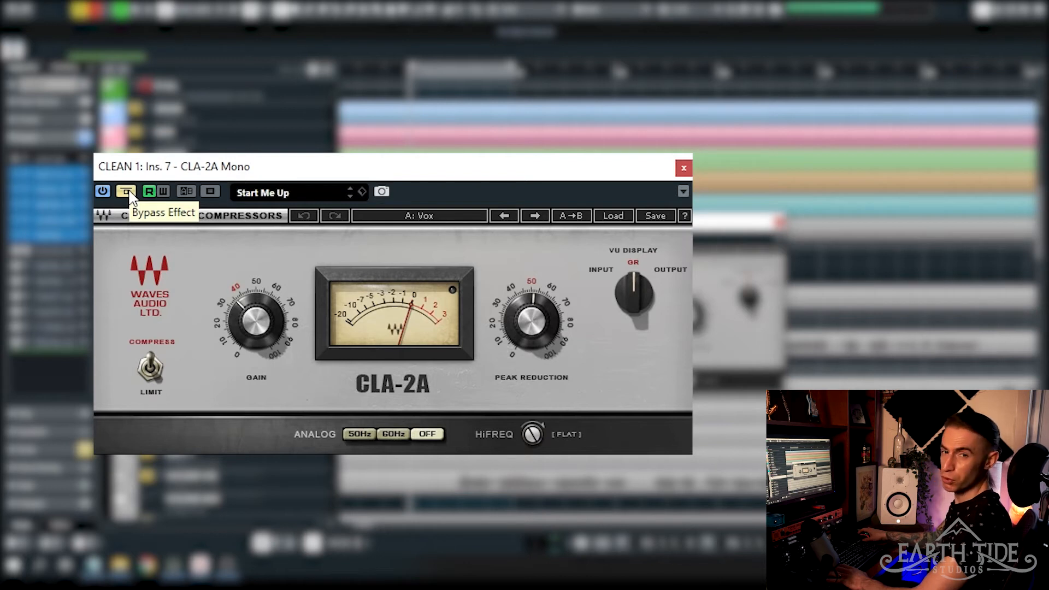
- Compare the vocal with the CLA-2A compressor active and bypassed, leave it active, close its window and return playback to the left locator
click(126, 191)
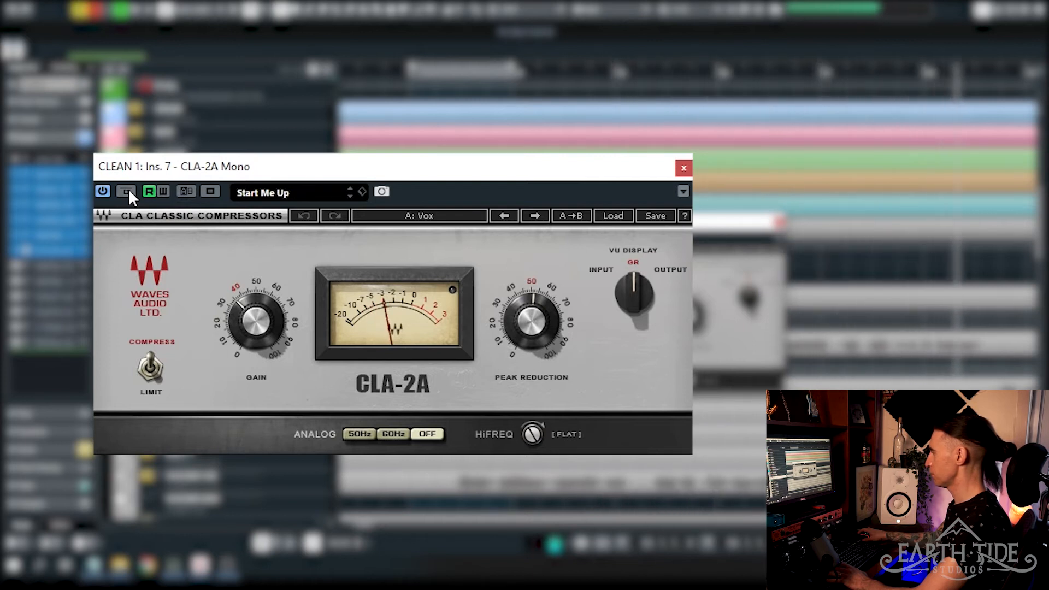
click(127, 191)
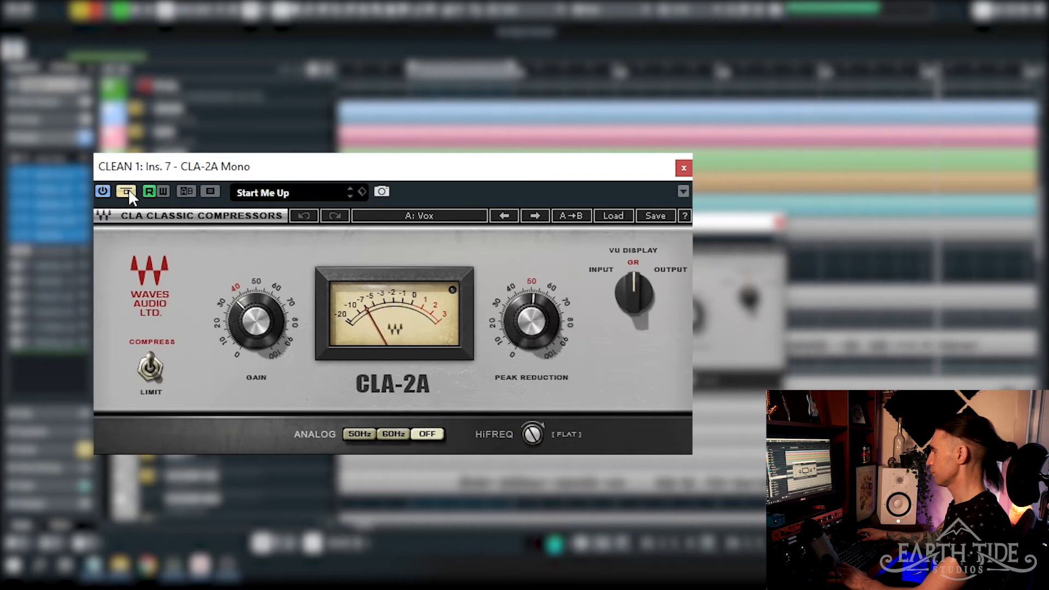
click(127, 192)
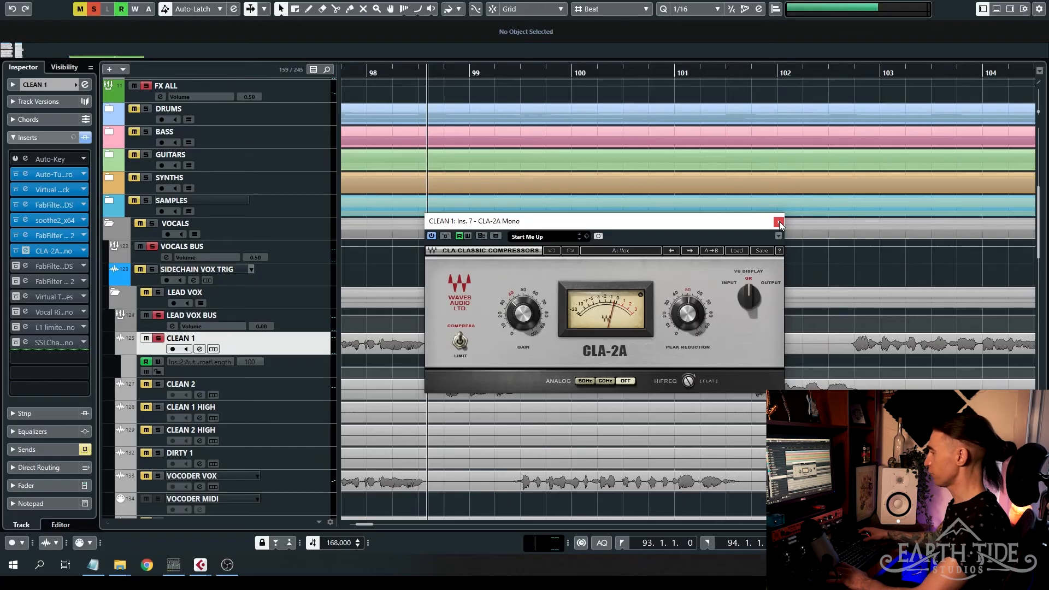
click(683, 168)
key(KP_1)
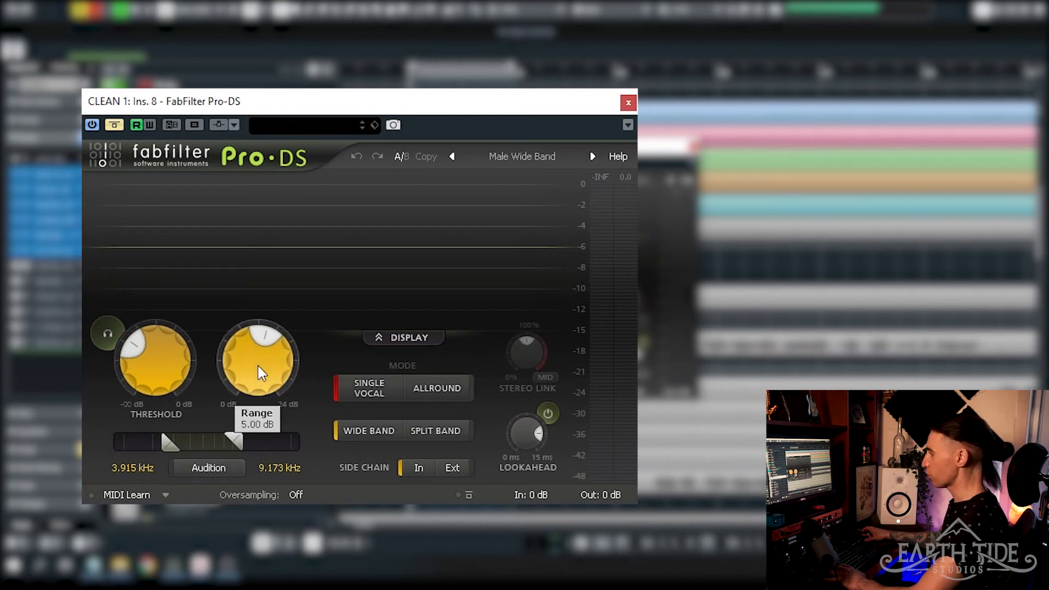
- Check the second Pro-DS's threshold, compare the vocal with this de-esser active and bypassed, leave it active and close its window
mouse_move(145, 358)
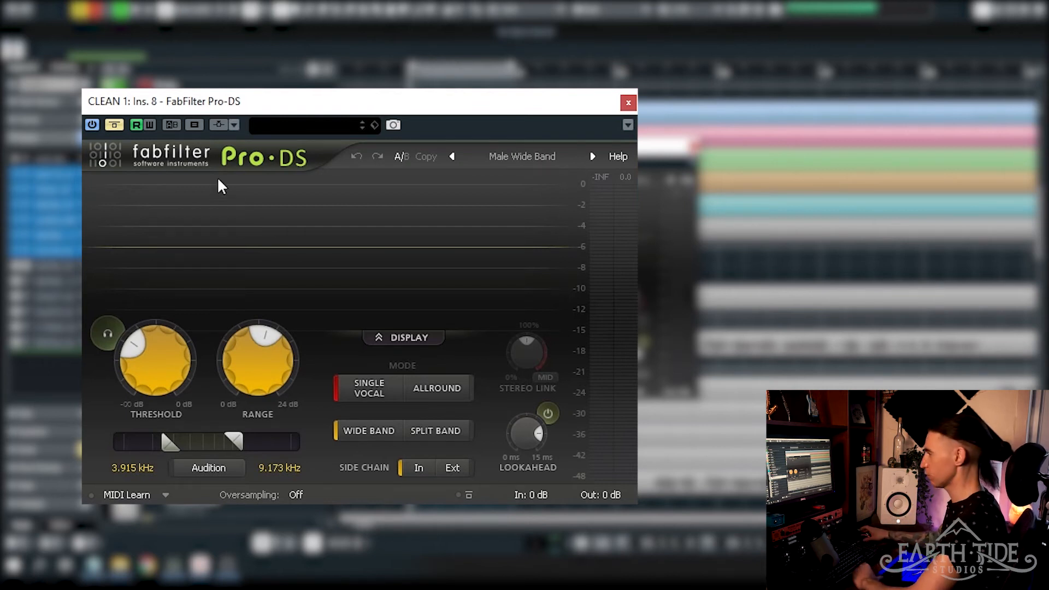
click(116, 126)
key(space)
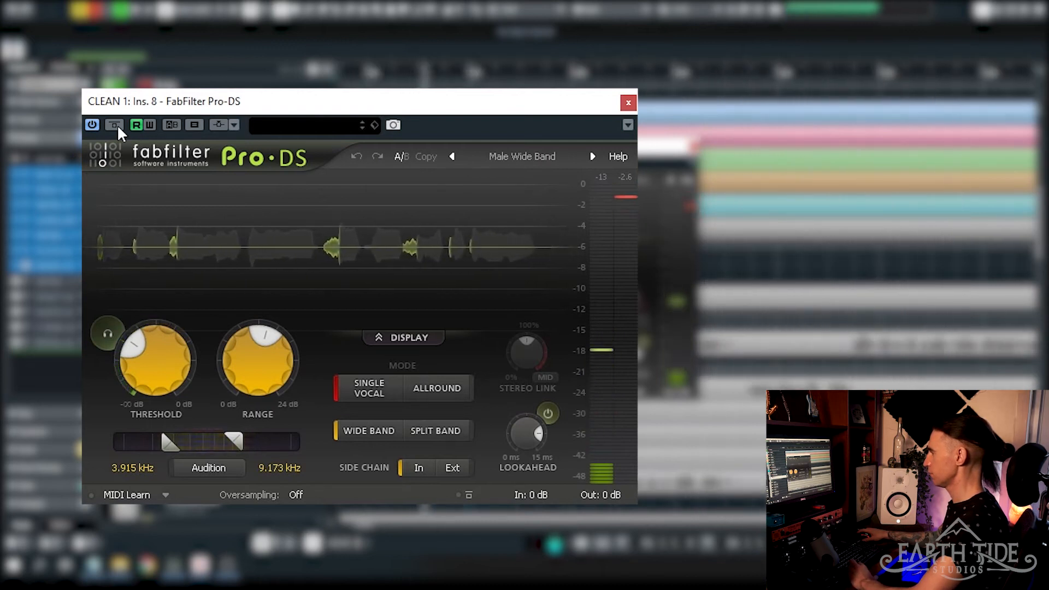
click(117, 125)
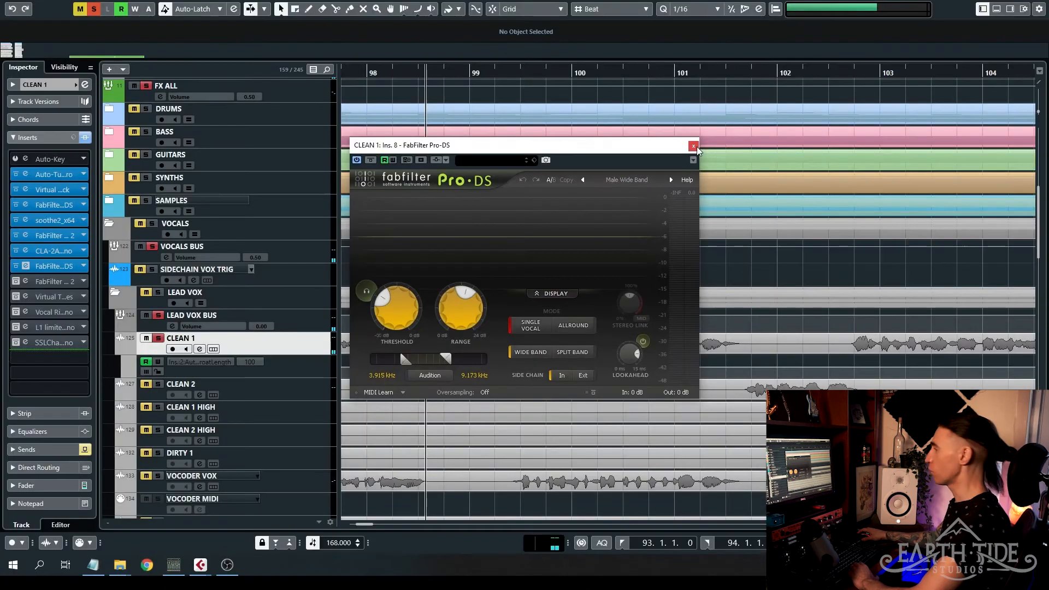
click(693, 146)
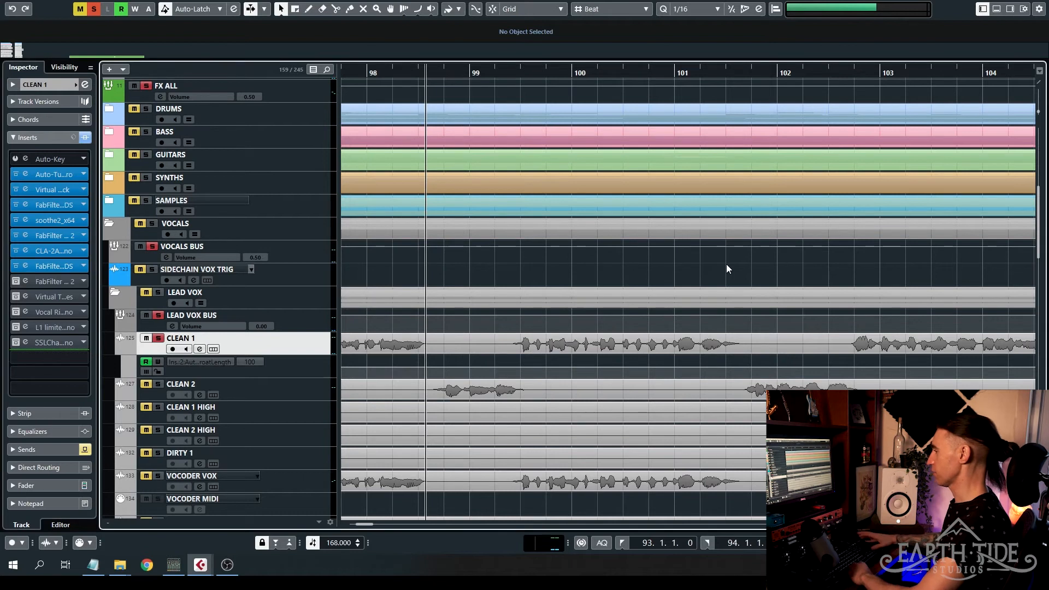
- Compare the vocal with the insert 9 Pro-Q 2 equalizer active and bypassed during playback, leaving it active
key(space)
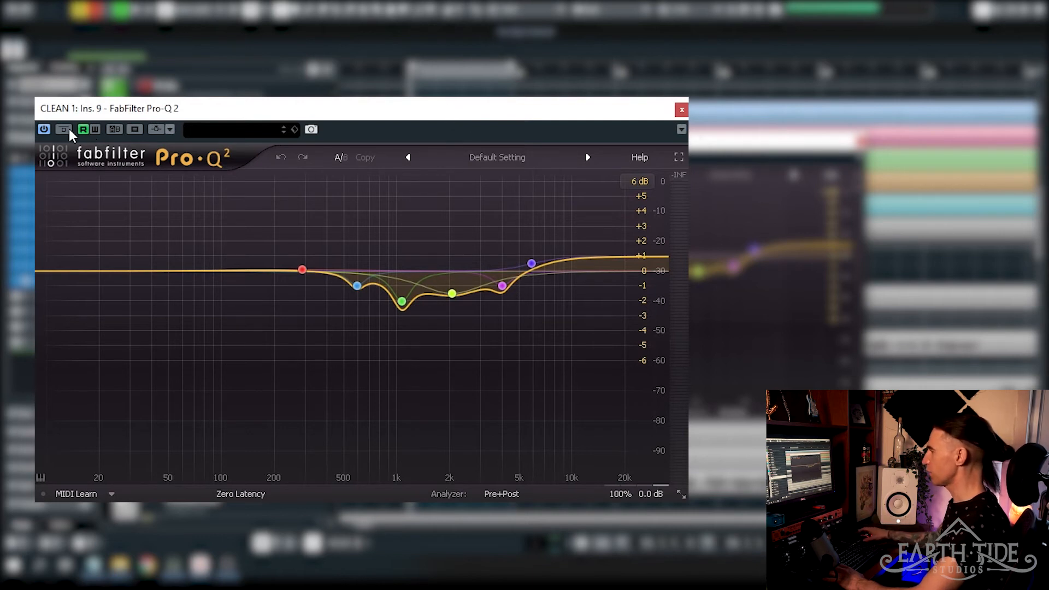
key(space)
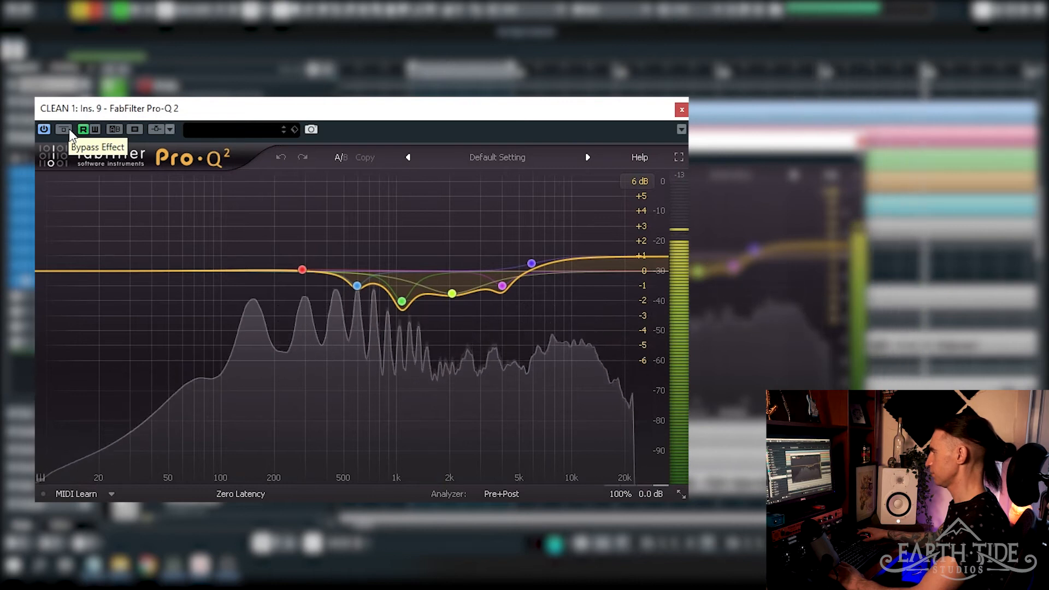
key(space)
click(64, 129)
key(space)
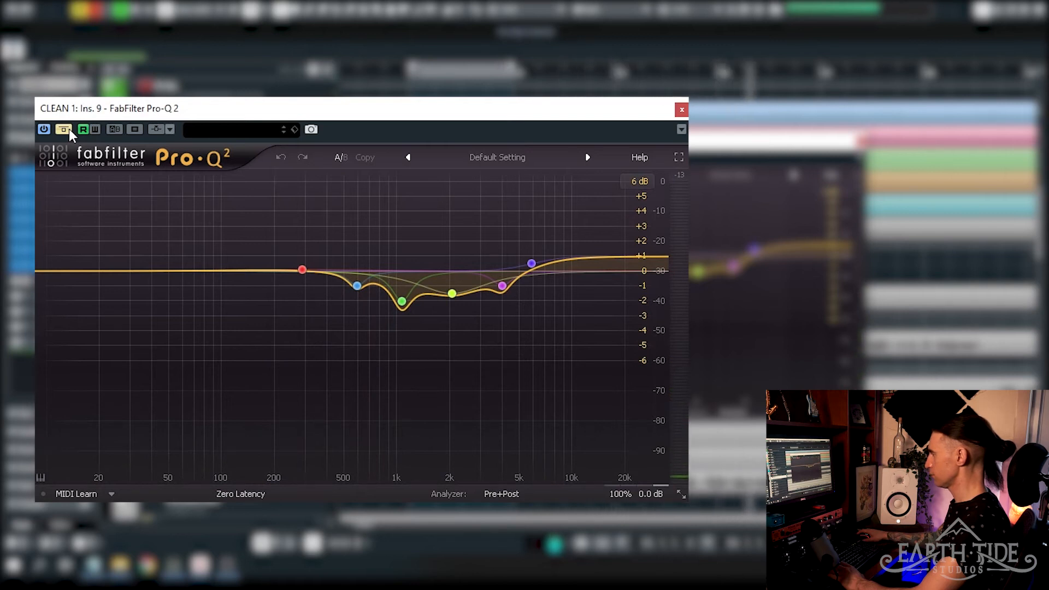
click(64, 129)
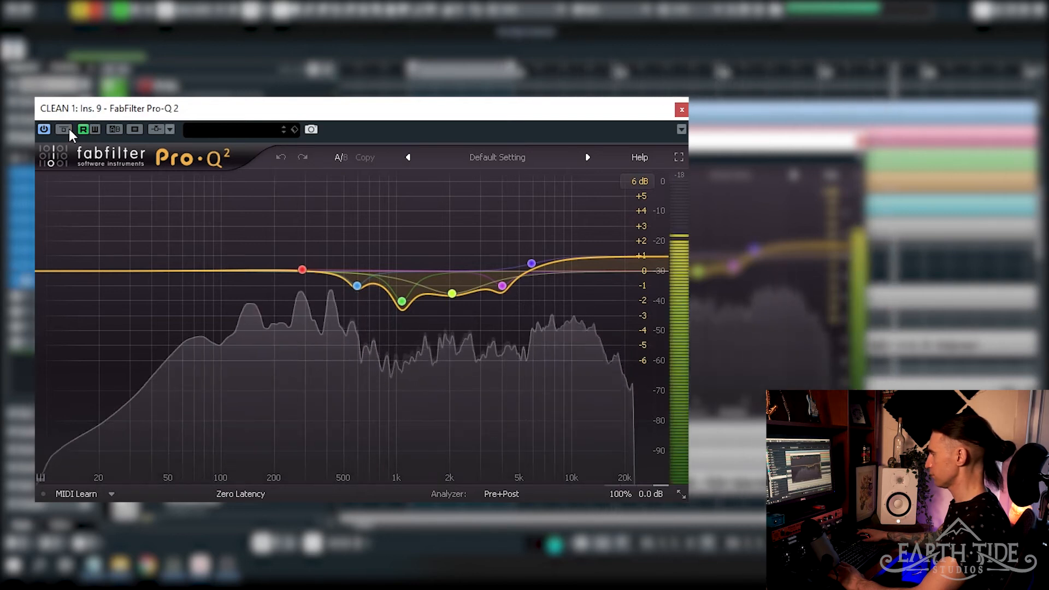
key(space)
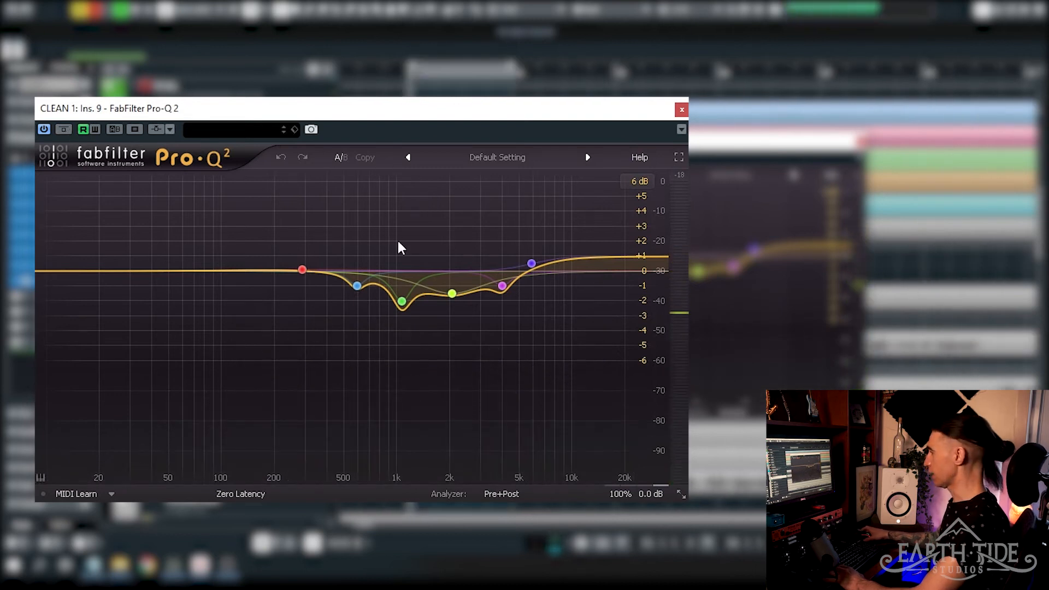
- Examine the frequency, gain and Q of the second Pro-Q 2's midrange cuts and high-frequency boost
mouse_move(359, 288)
mouse_move(404, 306)
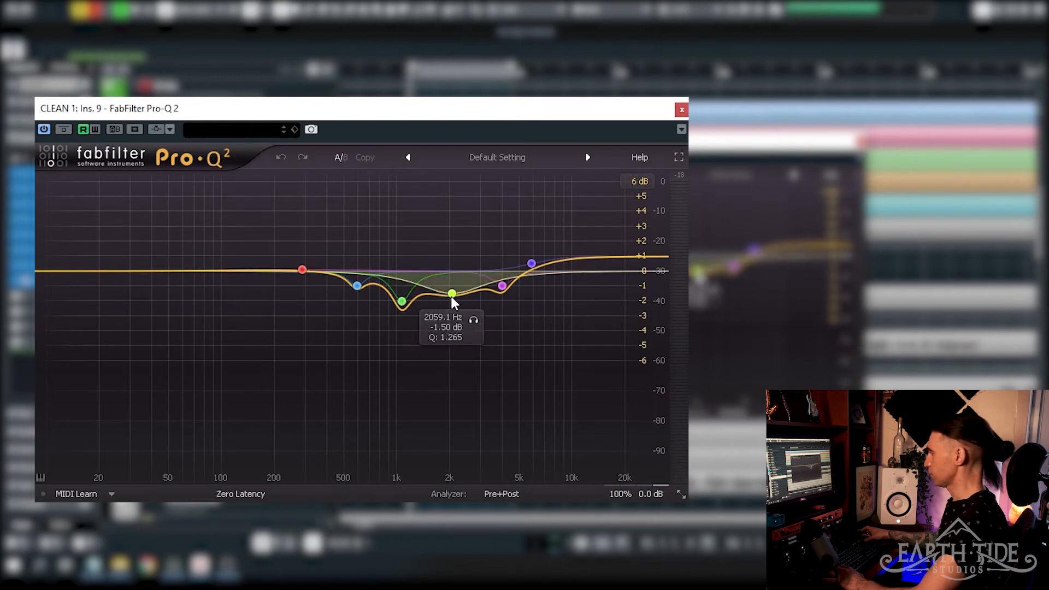
mouse_move(460, 291)
mouse_move(502, 286)
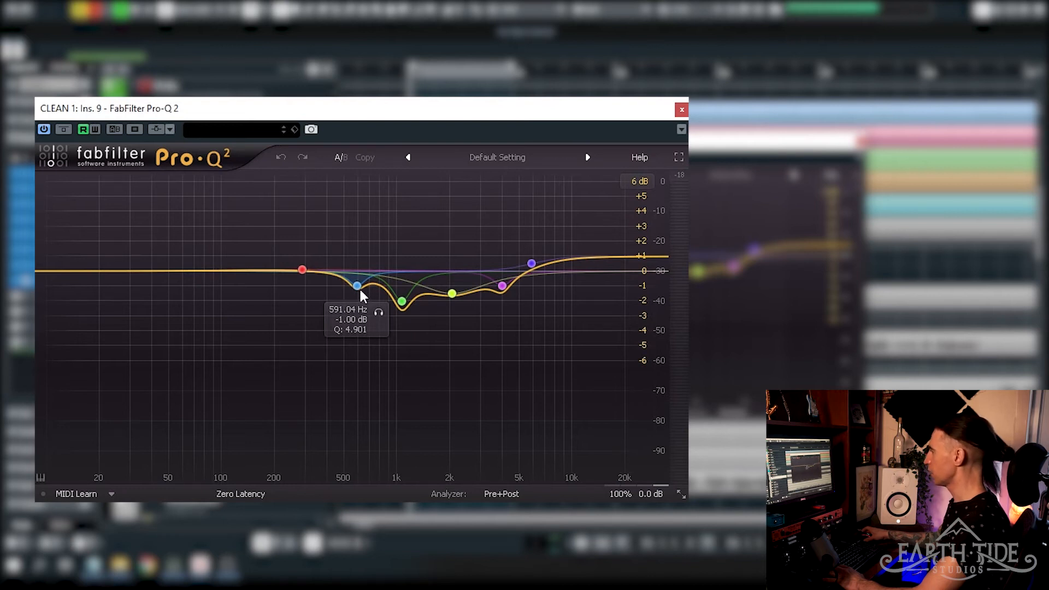
mouse_move(531, 265)
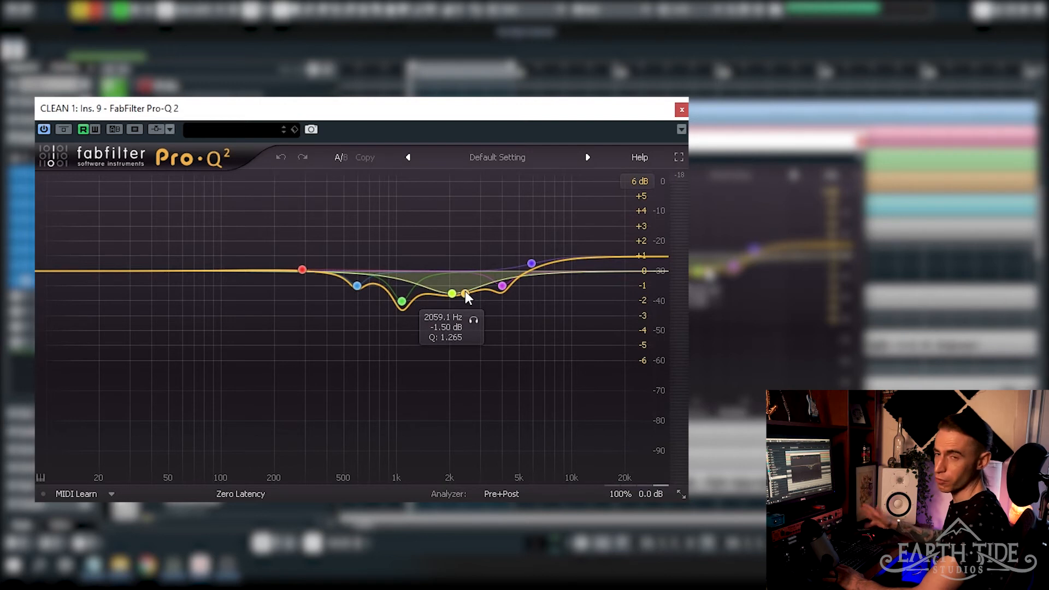
double_click(475, 289)
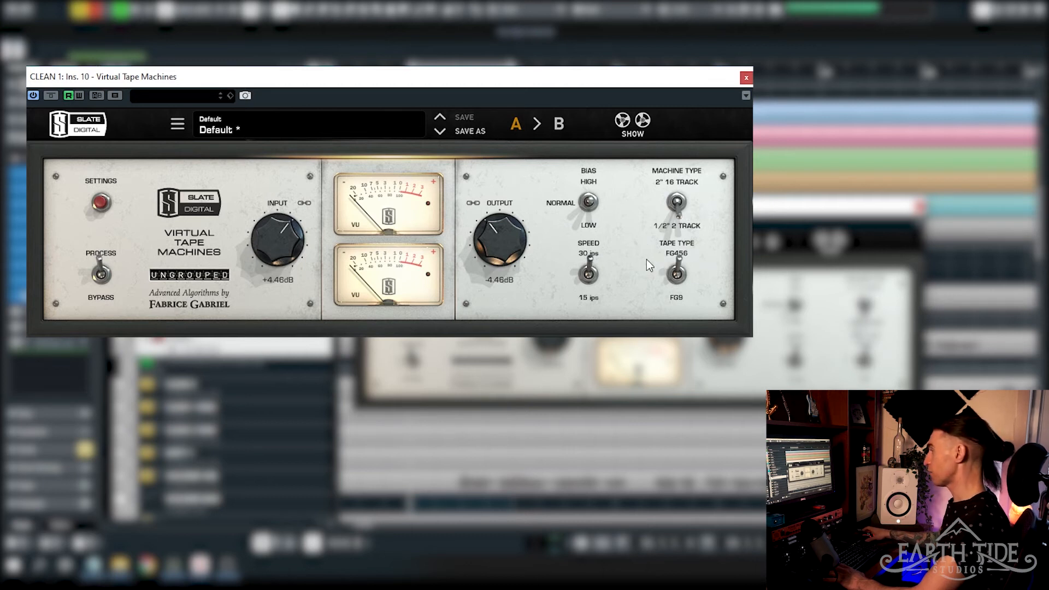
- Review the Virtual Tape Machines calibration settings and compare the vocal with the plugin active and bypassed, leaving it active
click(104, 204)
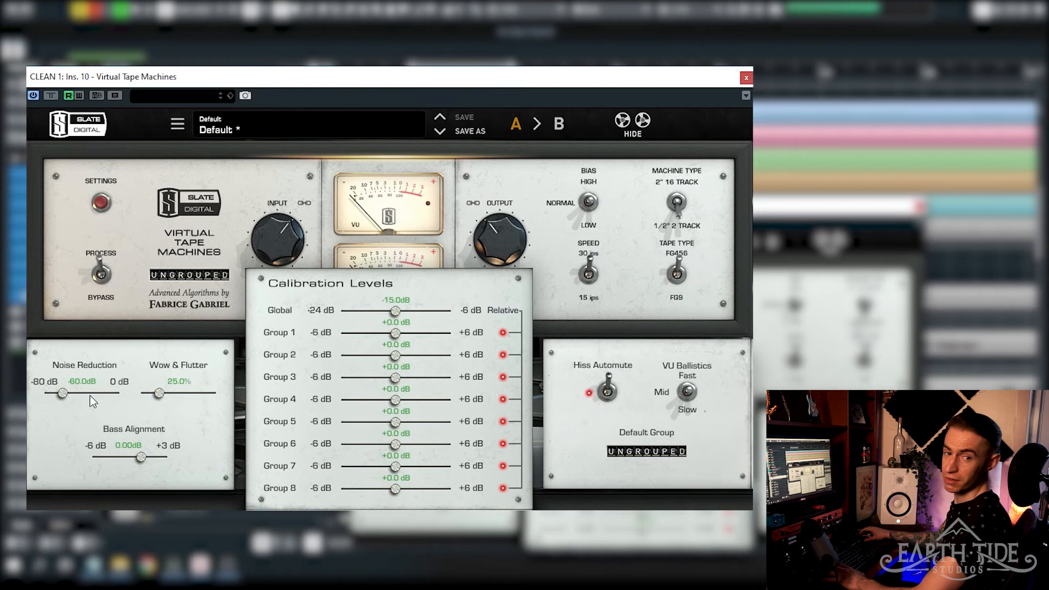
click(101, 203)
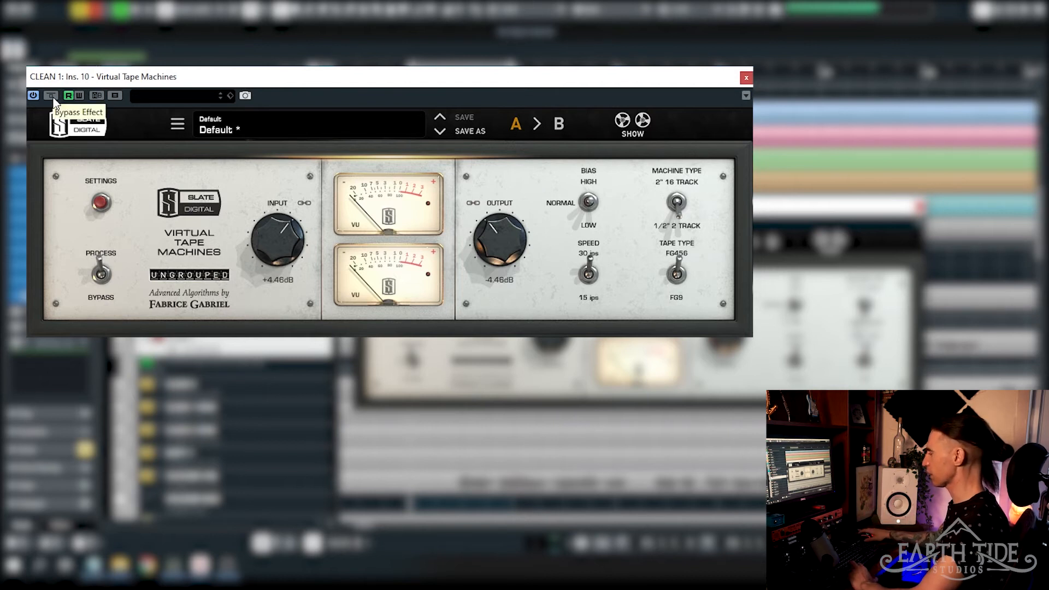
key(space)
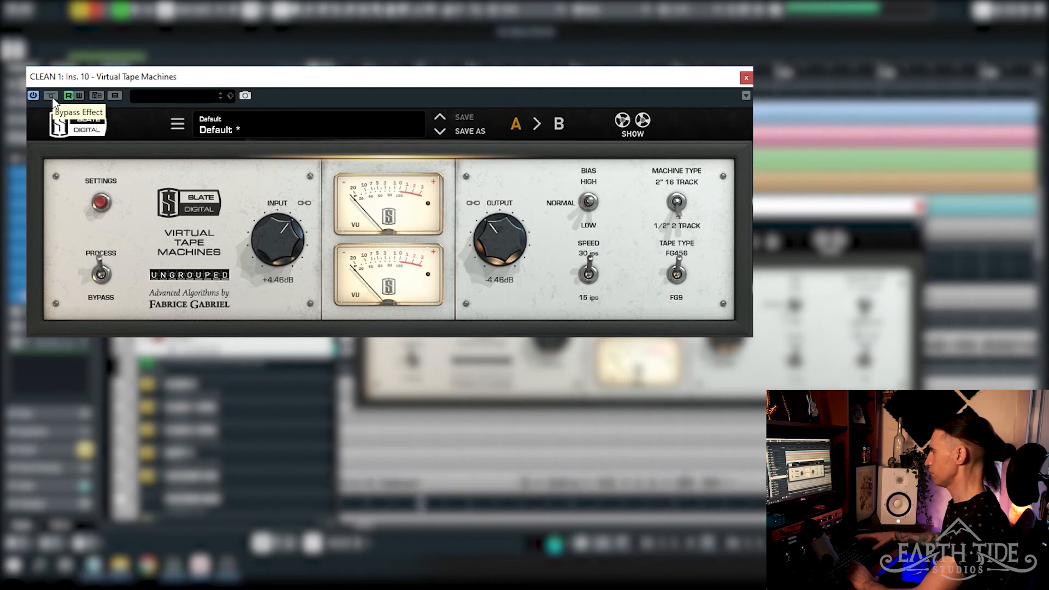
click(53, 97)
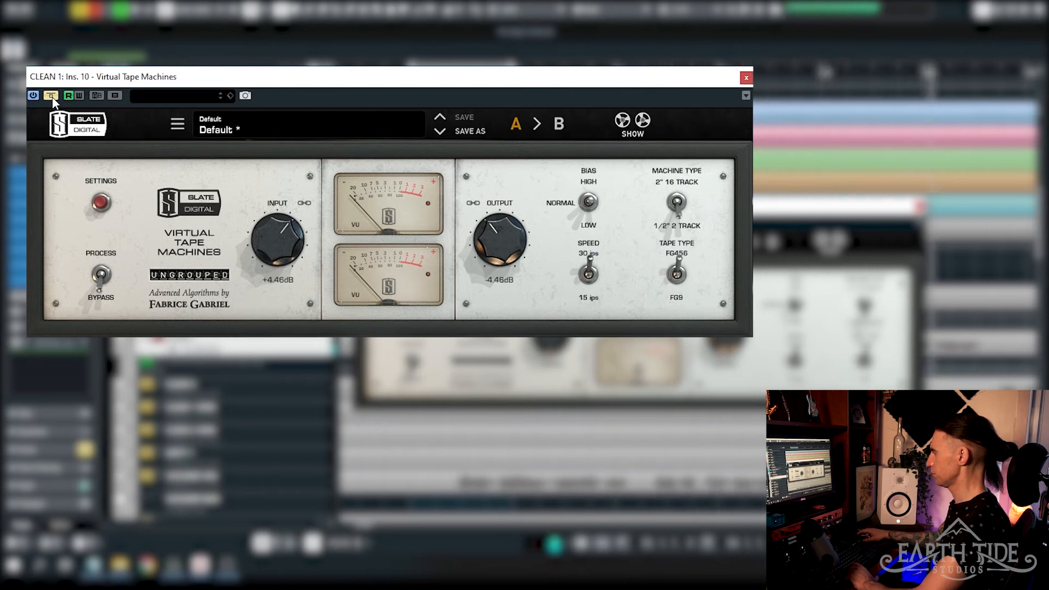
click(51, 96)
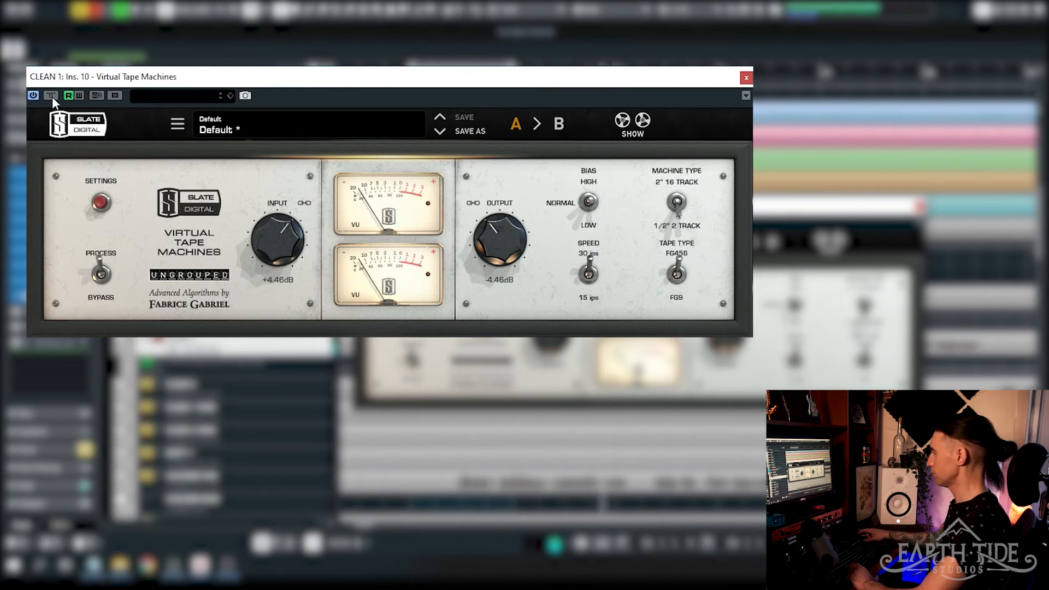
click(51, 96)
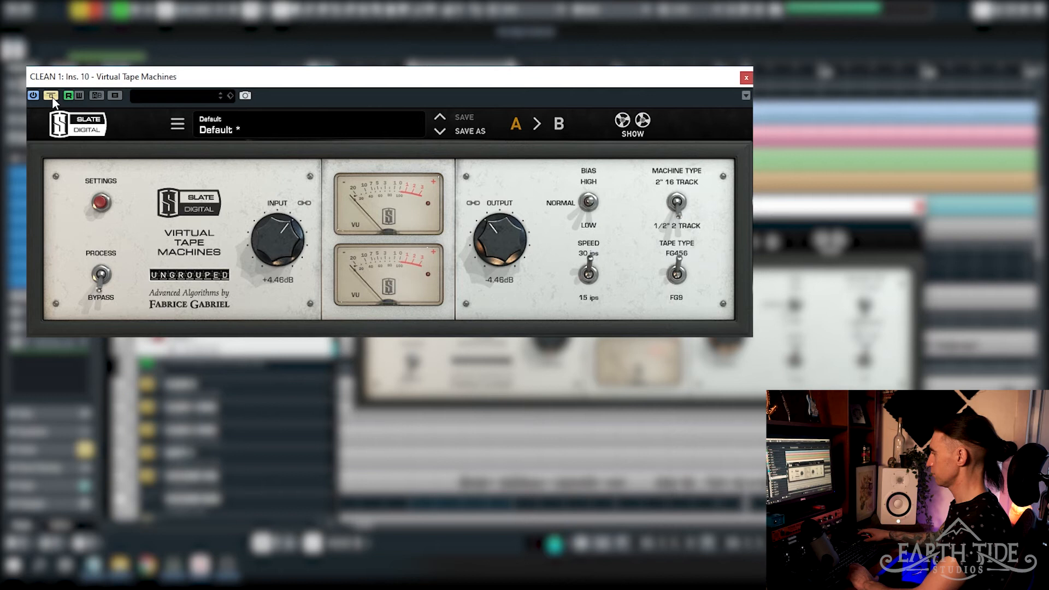
click(52, 96)
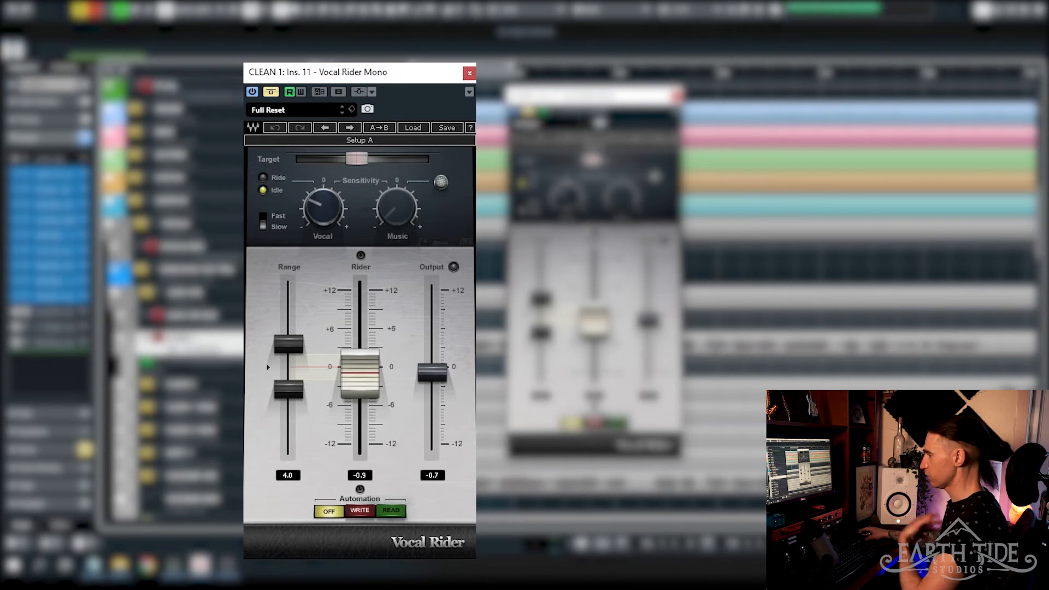
- Activate the Vocal Rider on CLEAN 1 and play the vocal to observe its fader riding the level
key(g)
key(g)
key(g)
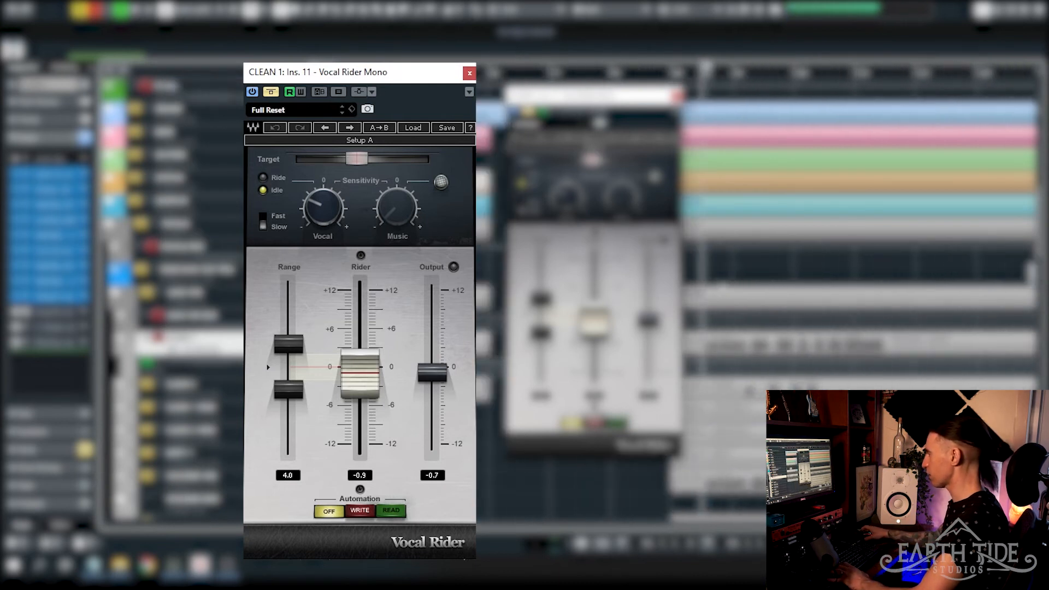
key(g)
scroll(708, 313, right, 10)
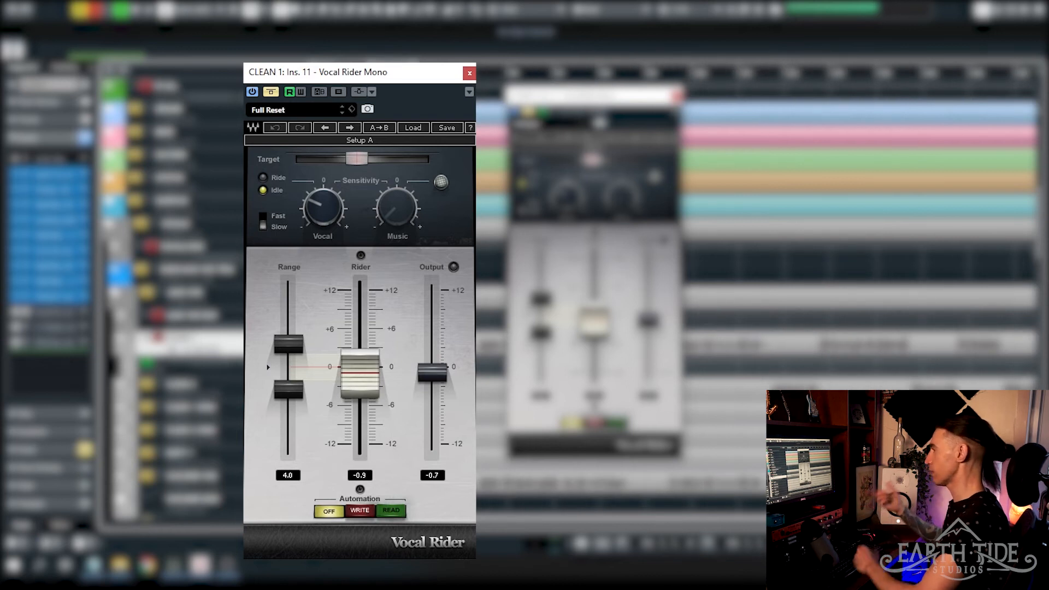
click(271, 92)
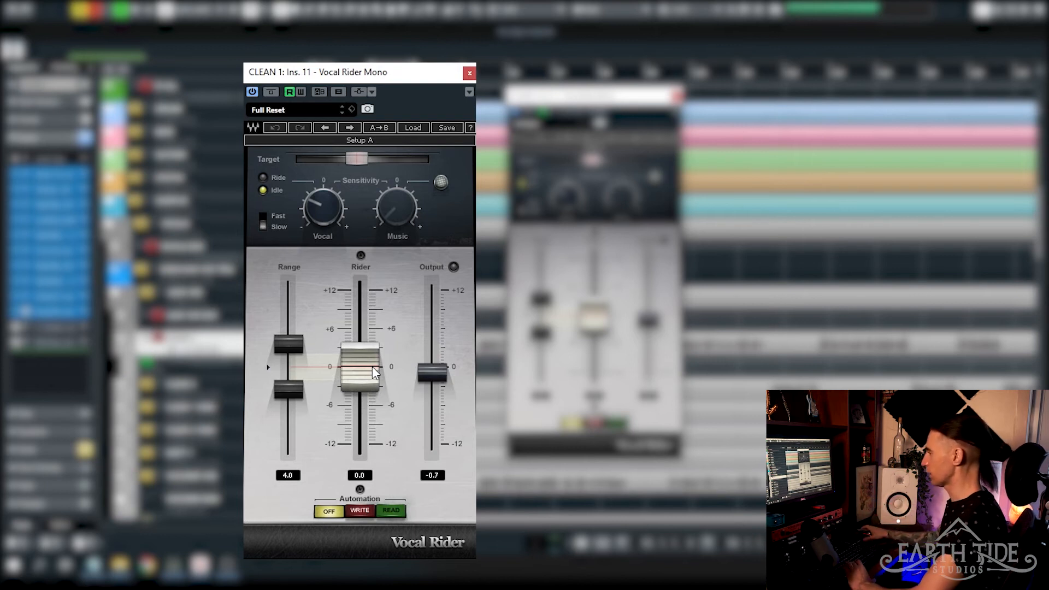
key(space)
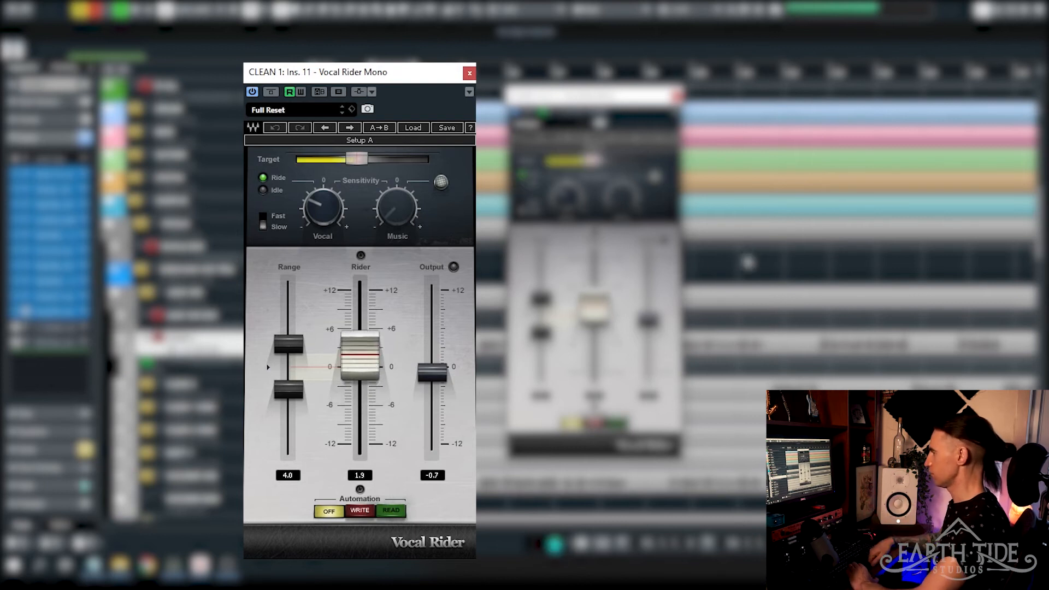
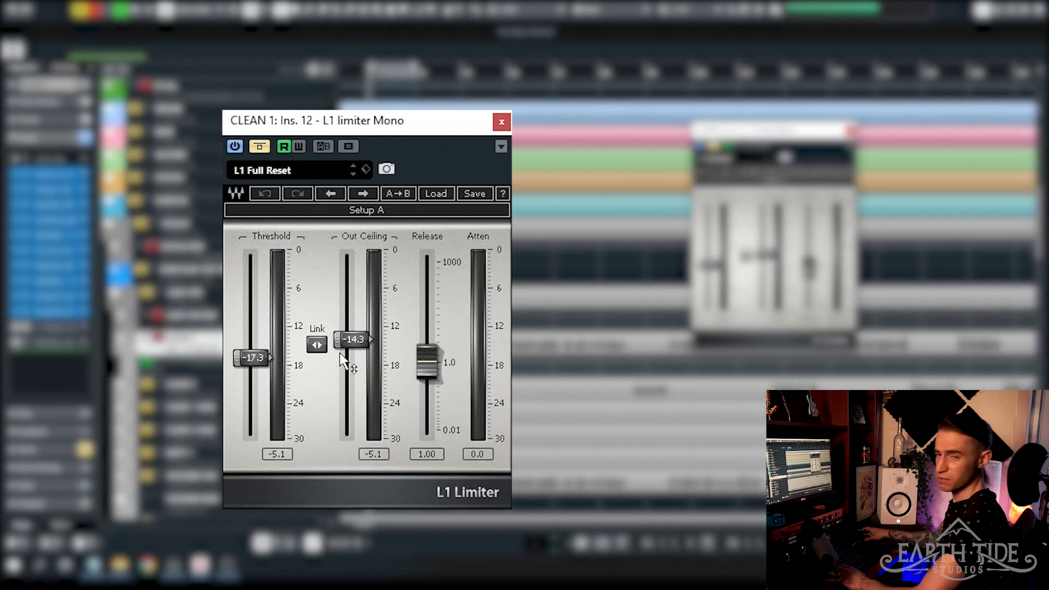
- Activate the L1 limiter on CLEAN 1 and play the vocal through it
click(260, 146)
key(space)
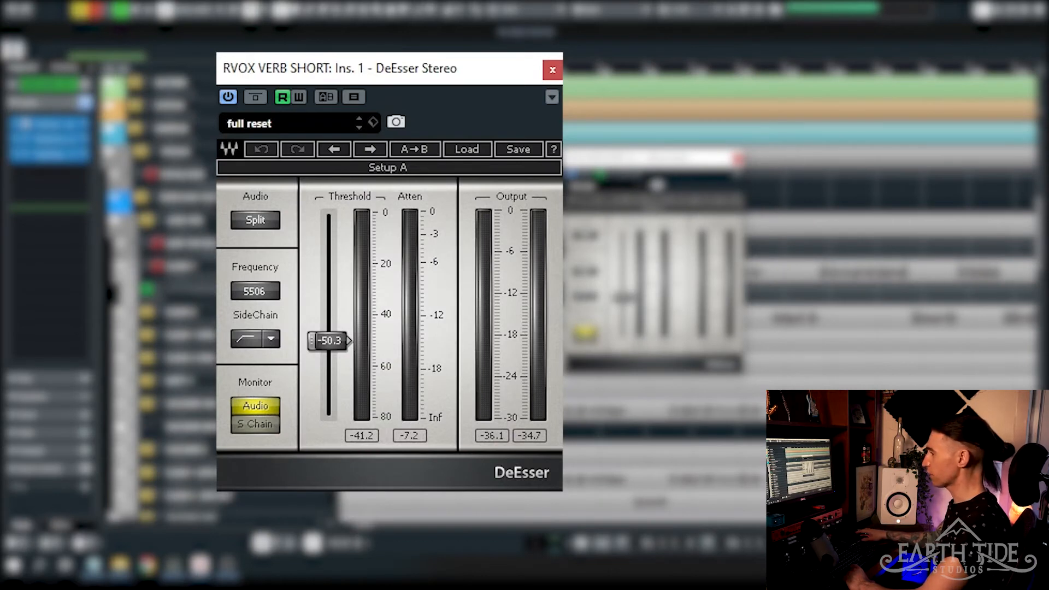
- Select CLEAN 1 to view its sends, go to the RVOX VERB SHORT channel and audition its DeEsser during playback
click(183, 268)
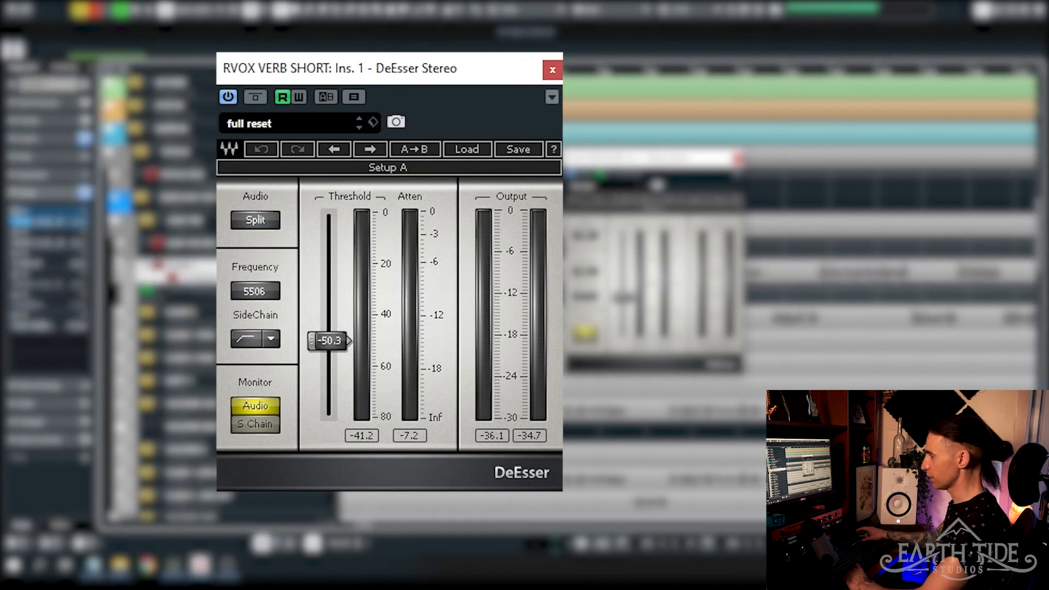
scroll(183, 279, down, 10)
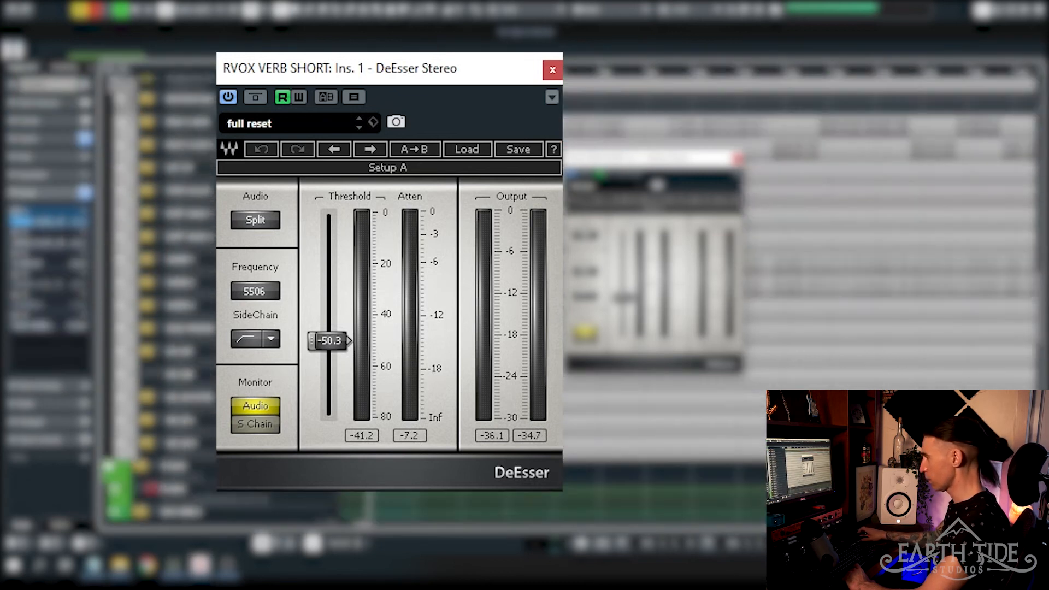
scroll(183, 279, down, 3)
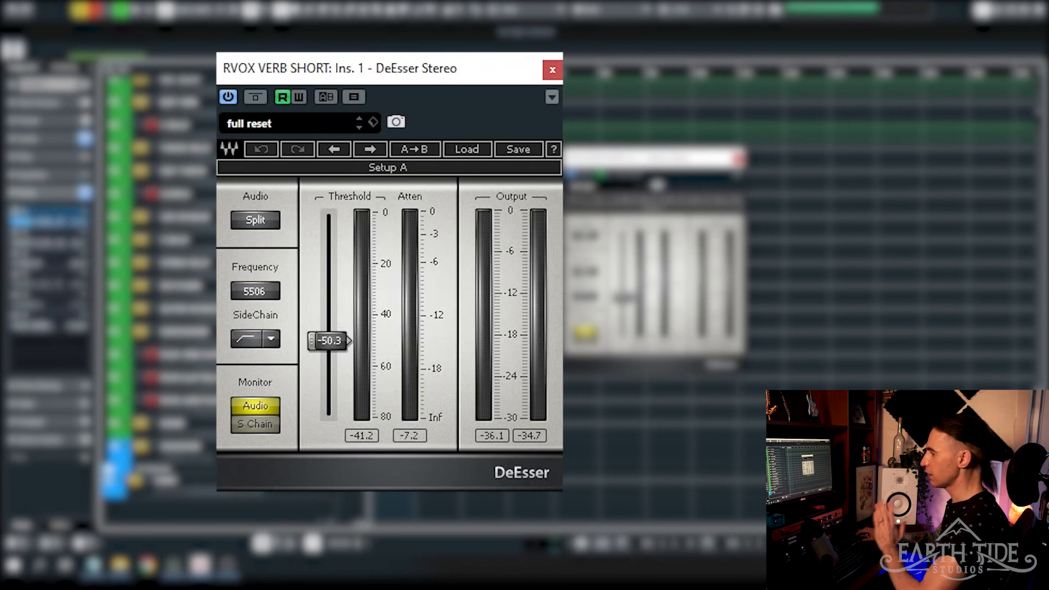
click(177, 358)
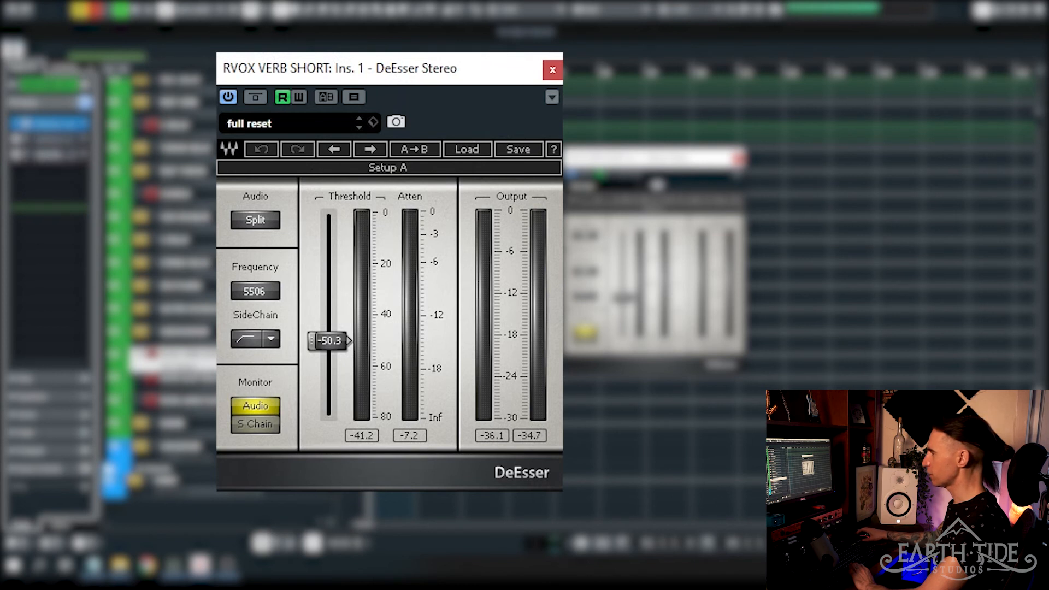
key(space)
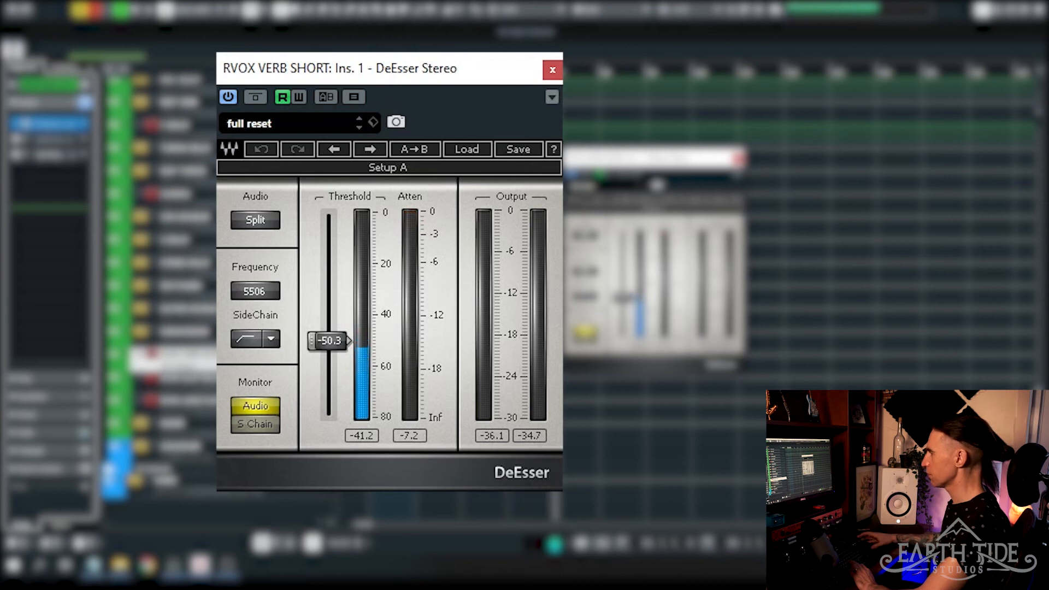
key(space)
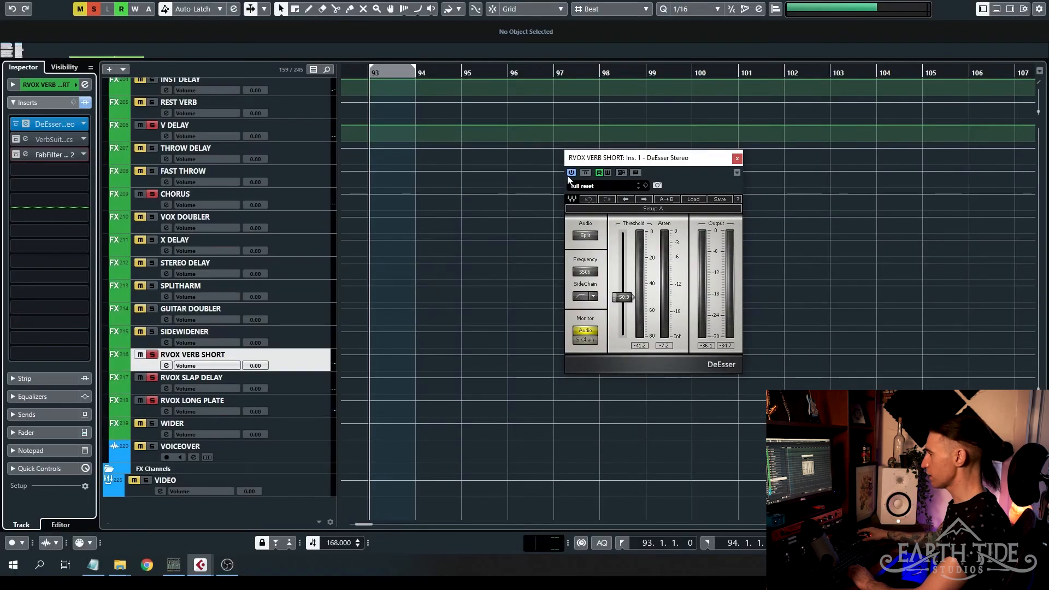
- Close the DeEsser, open VerbSuite Classics on RVOX VERB SHORT, activate it and move its window clear of the track list
click(736, 159)
click(25, 139)
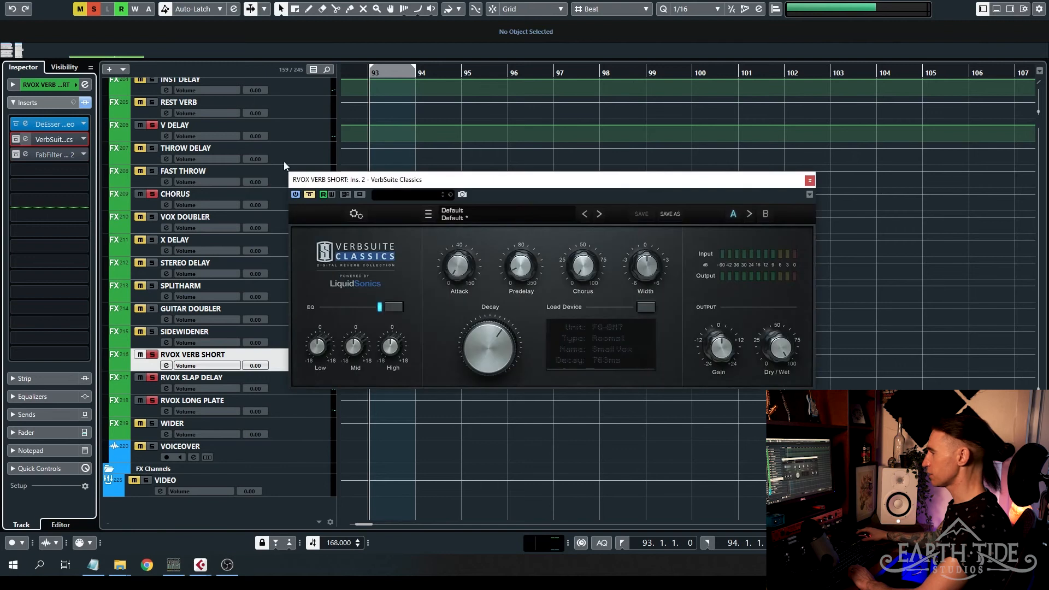
drag(408, 183, 489, 187)
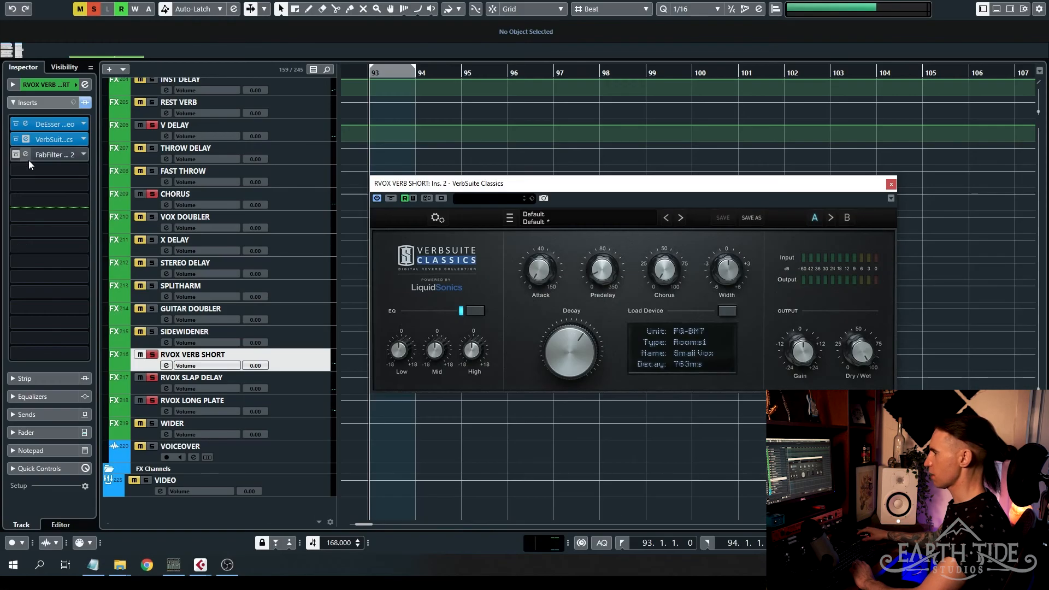
- Open and activate the Pro-Q 2 on RVOX VERB SHORT, close VerbSuite Classics and check the low and high cuts during playback
click(29, 158)
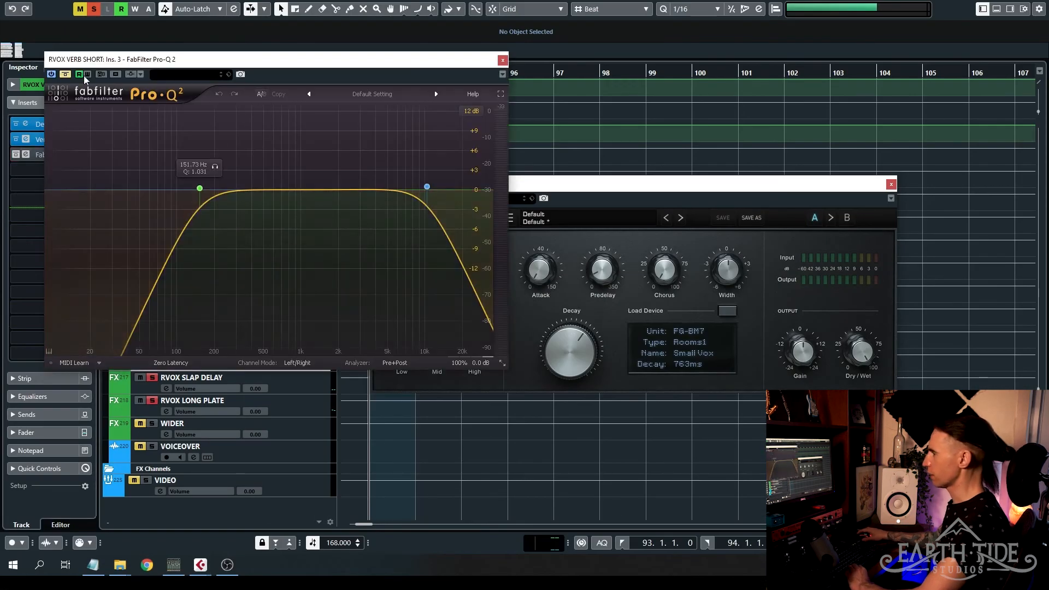
click(890, 184)
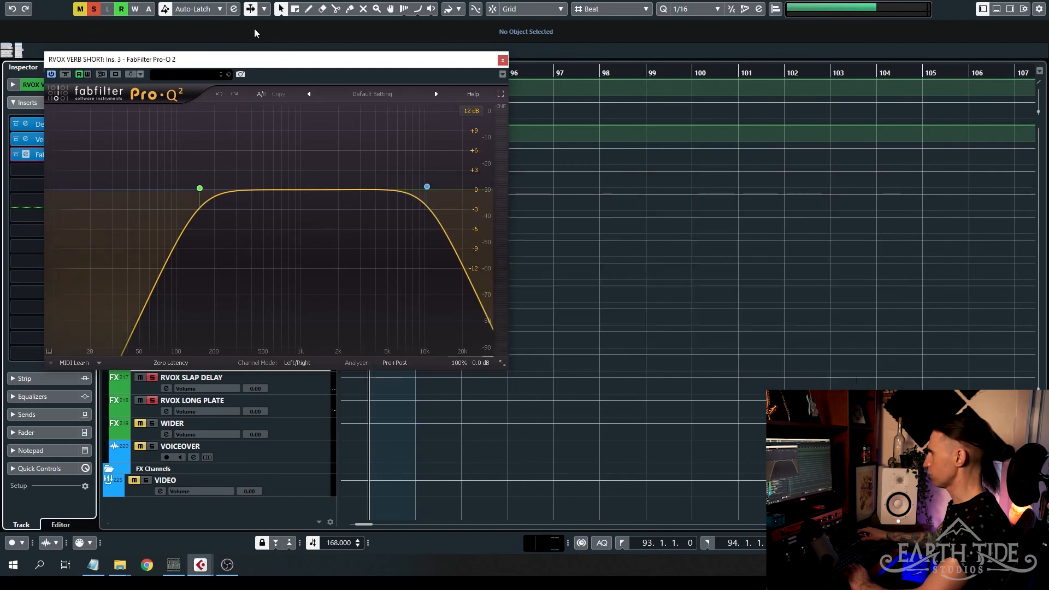
drag(251, 67, 605, 122)
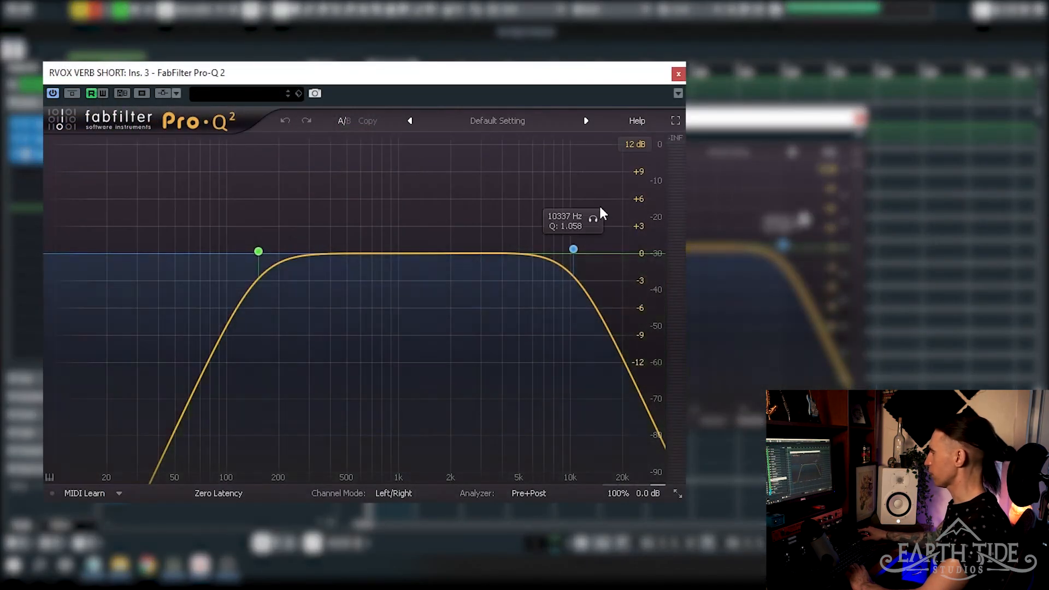
key(space)
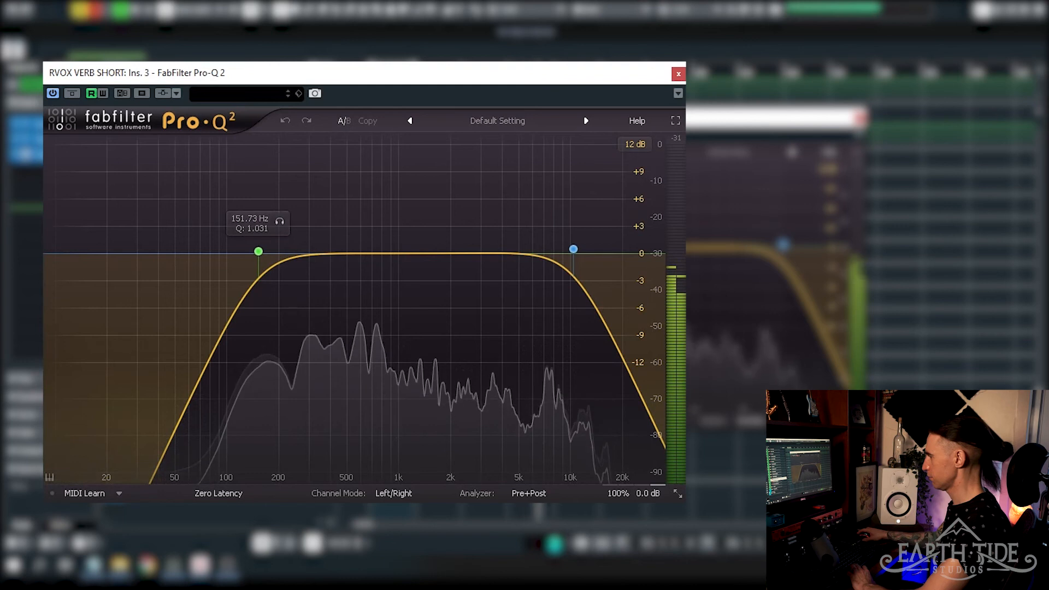
key(space)
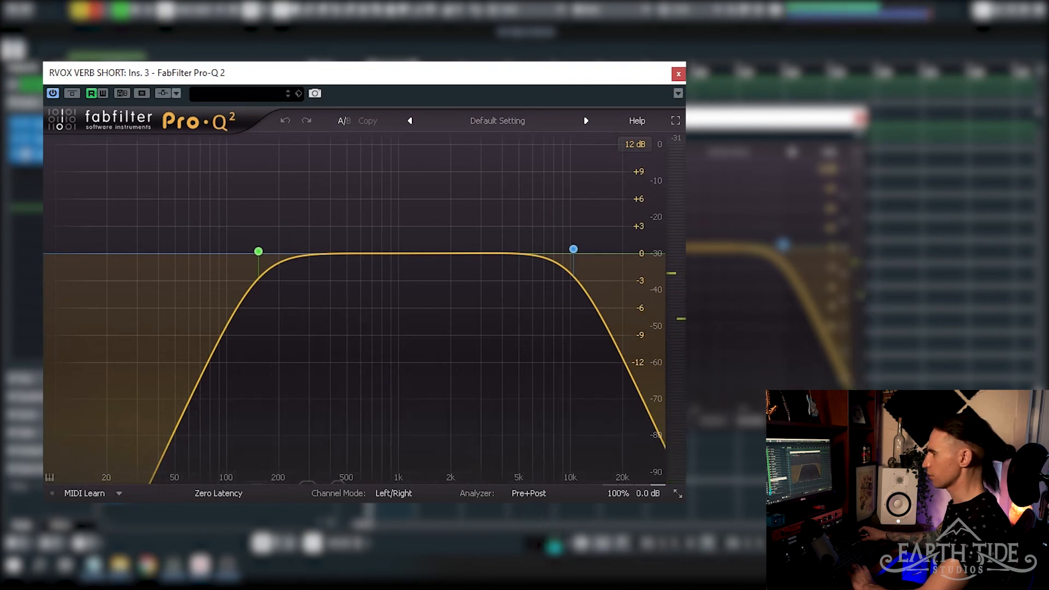
- Compare the RVOX VERB SHORT reverb with its Pro-Q 2 bypassed and active during vocal playback
click(87, 102)
key(space)
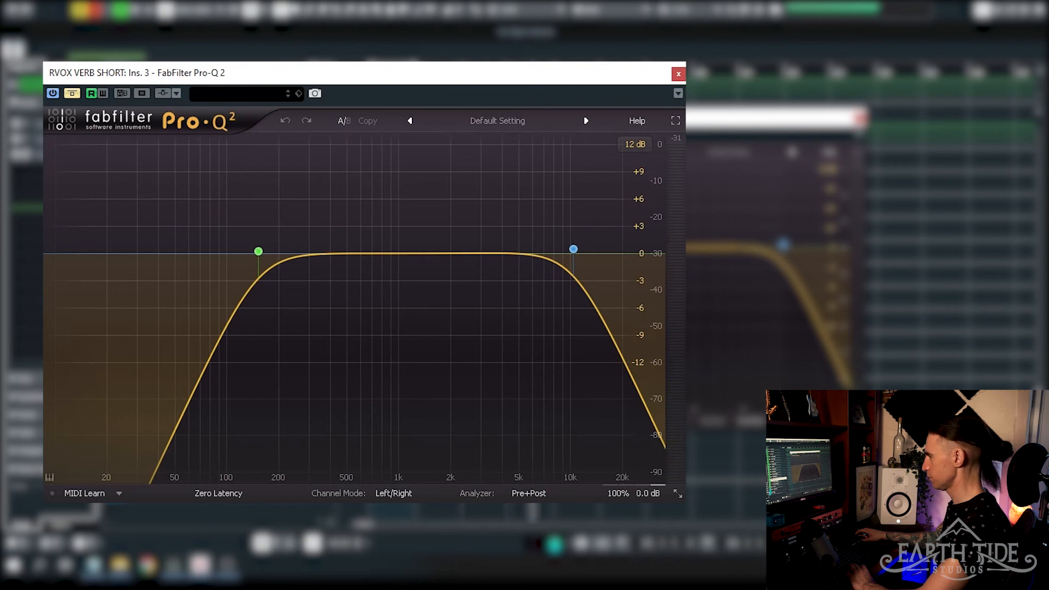
click(88, 102)
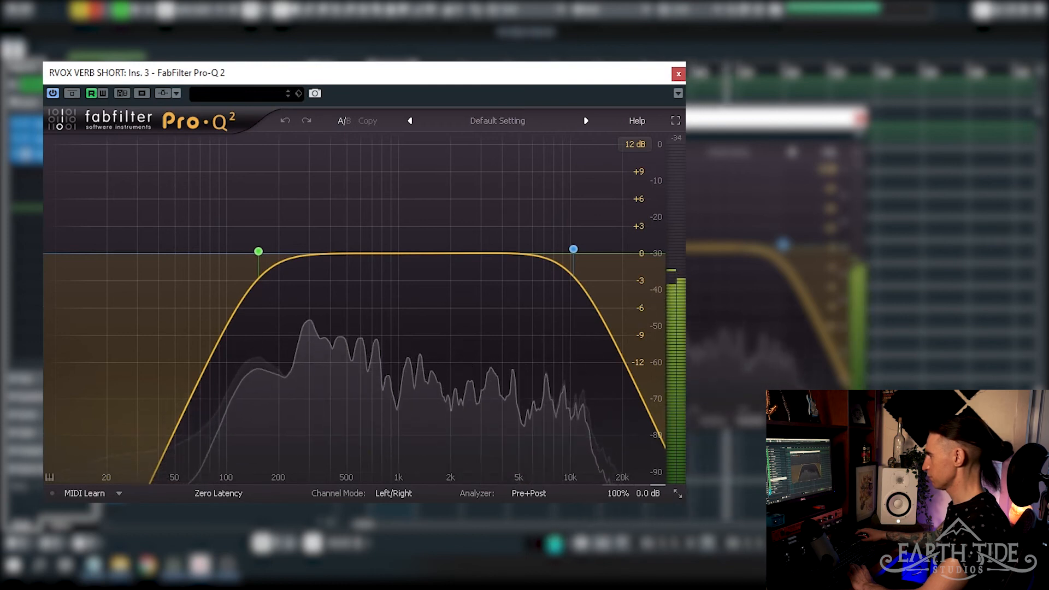
key(space)
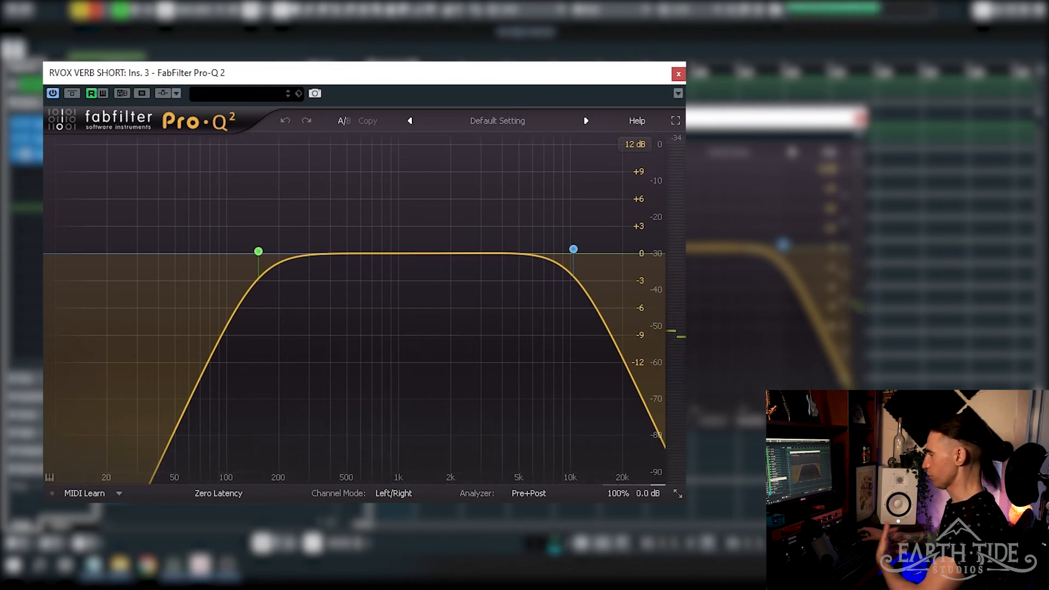
- Return to CLEAN 1, close the Pro-Q 2 window and activate the RVOX SLAP DELAY send
scroll(950, 246, up, 5)
scroll(950, 246, up, 5)
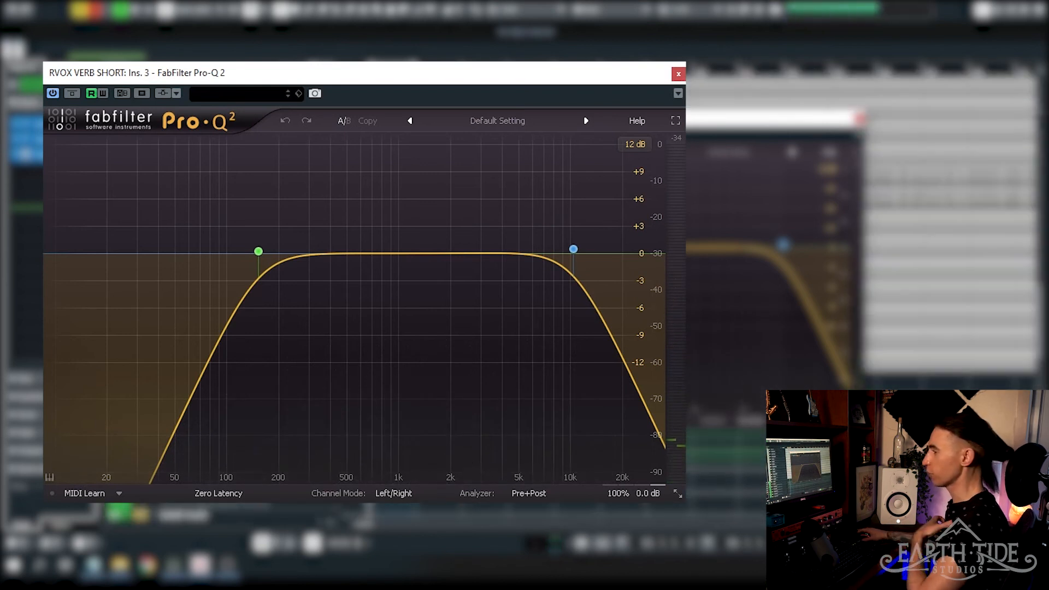
scroll(950, 245, up, 5)
click(164, 246)
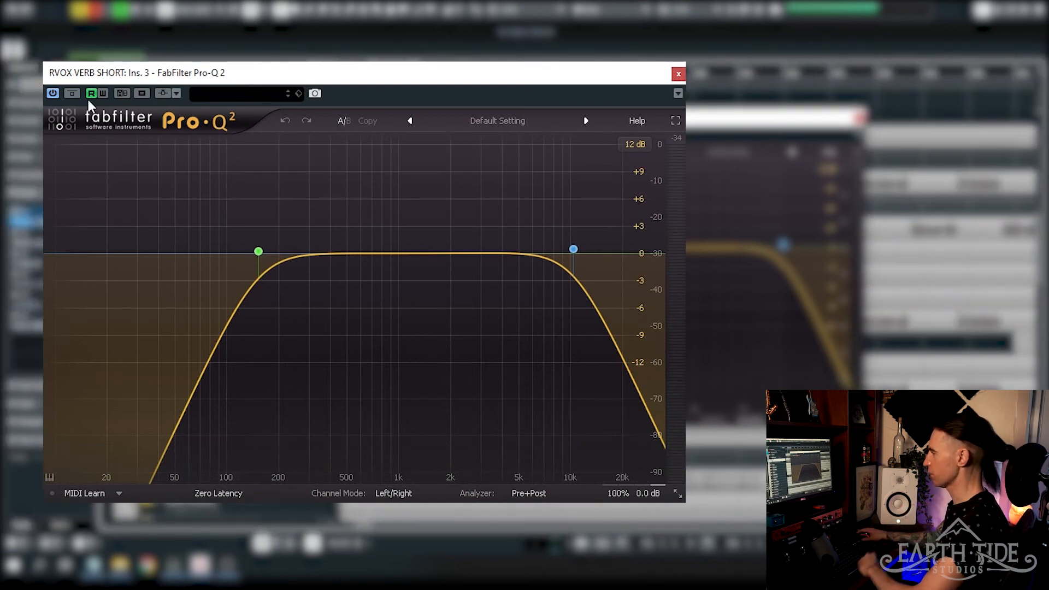
click(679, 73)
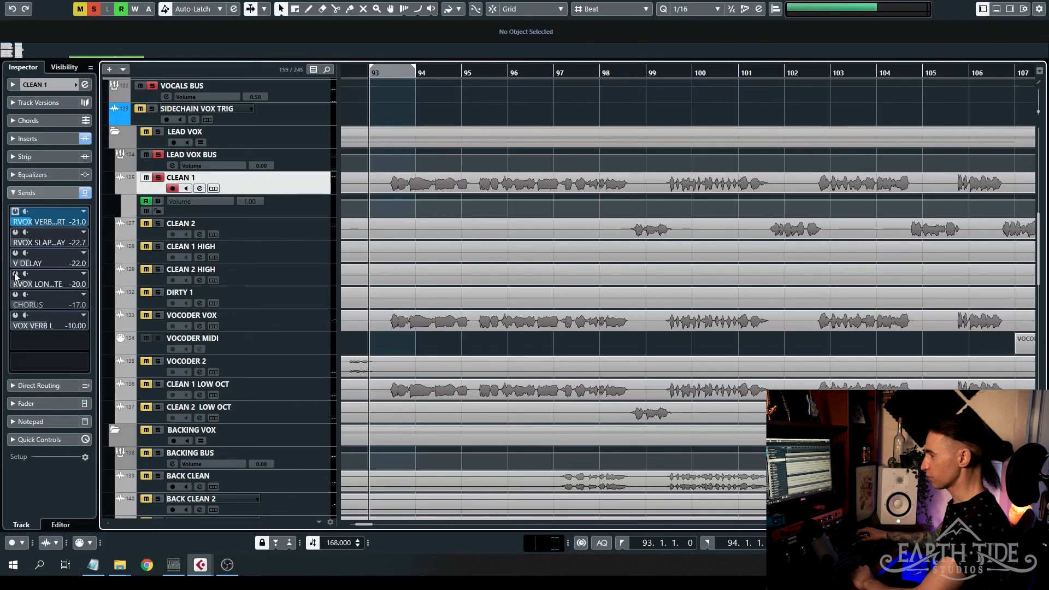
click(16, 232)
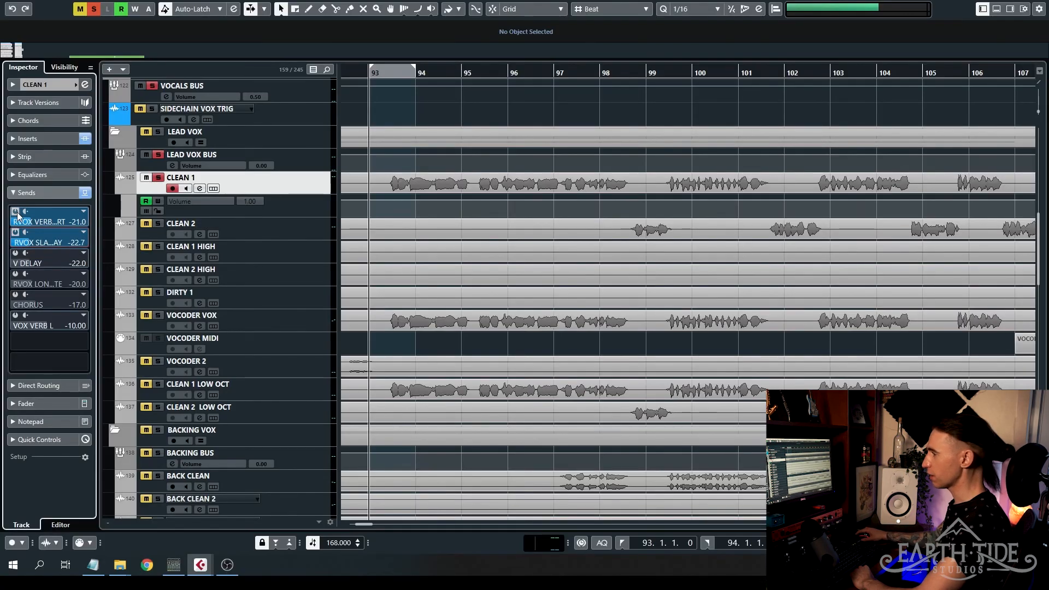
- Go to the RVOX SLAP DELAY channel, view its DeEsser settings and close the plugin
scroll(430, 232, down, 15)
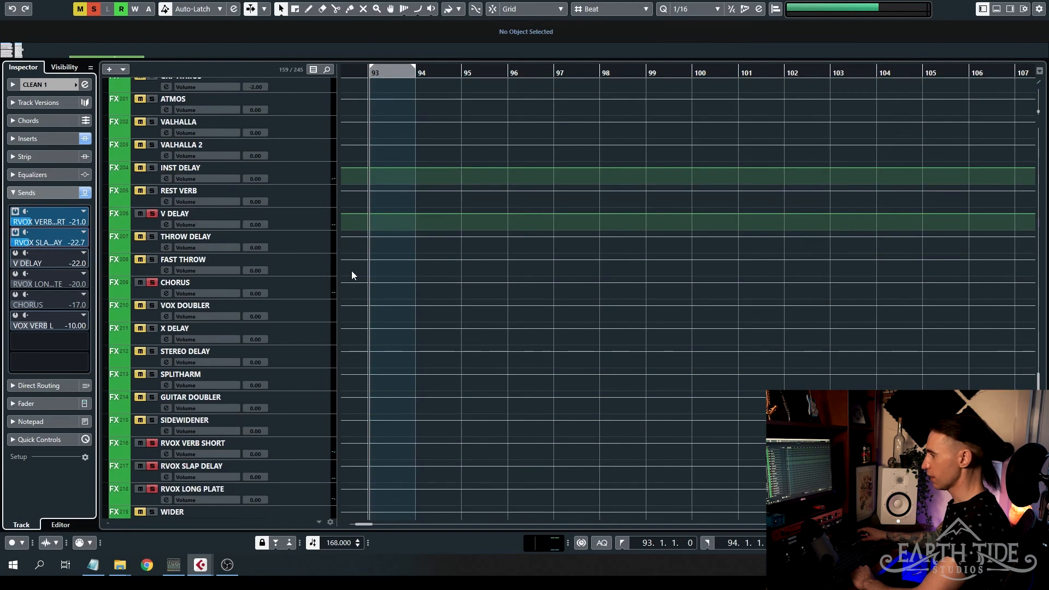
scroll(352, 270, down, 3)
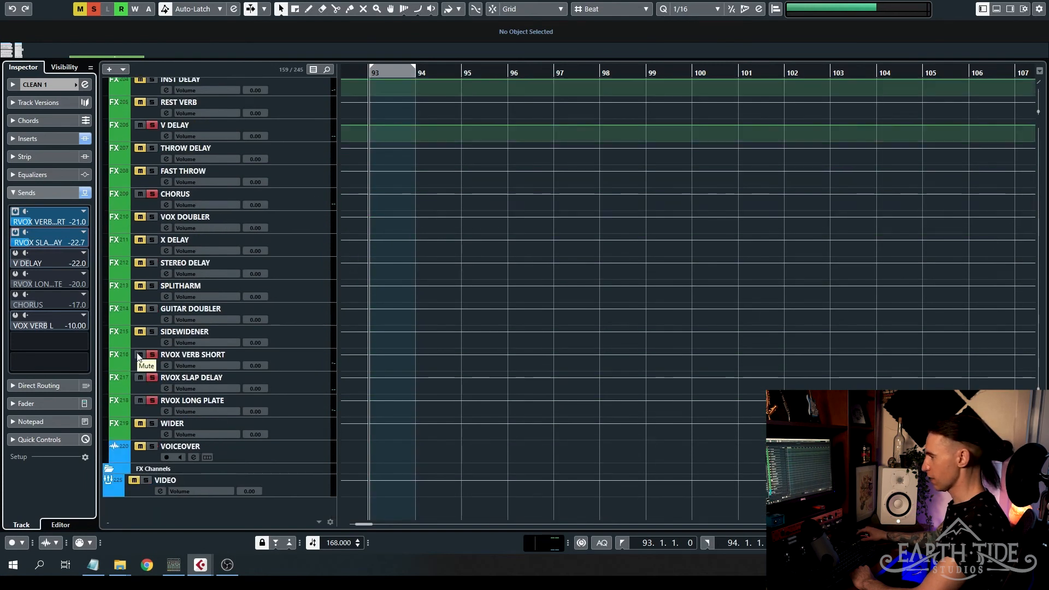
click(306, 385)
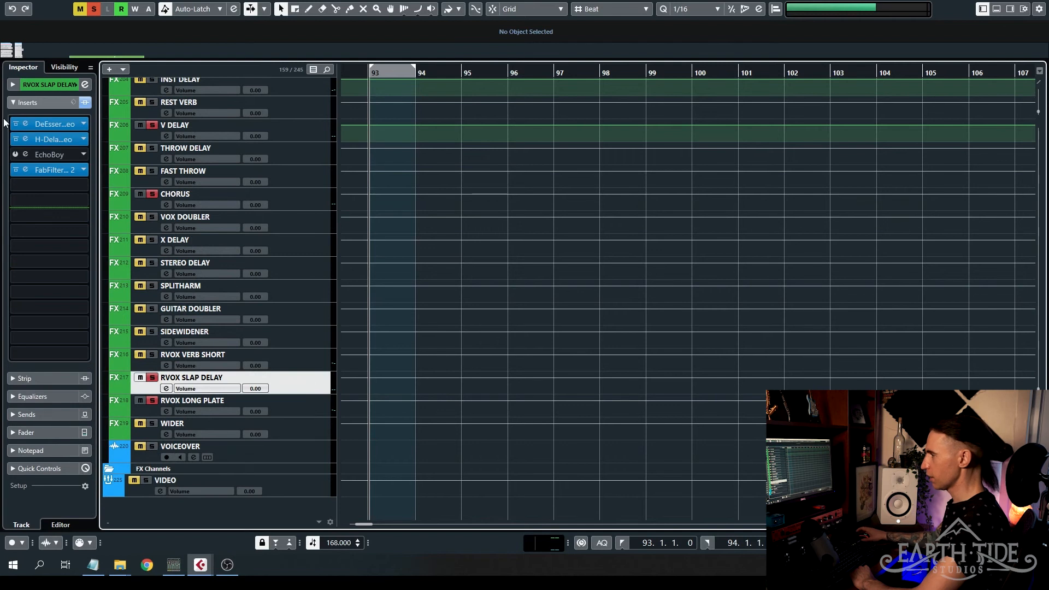
click(29, 123)
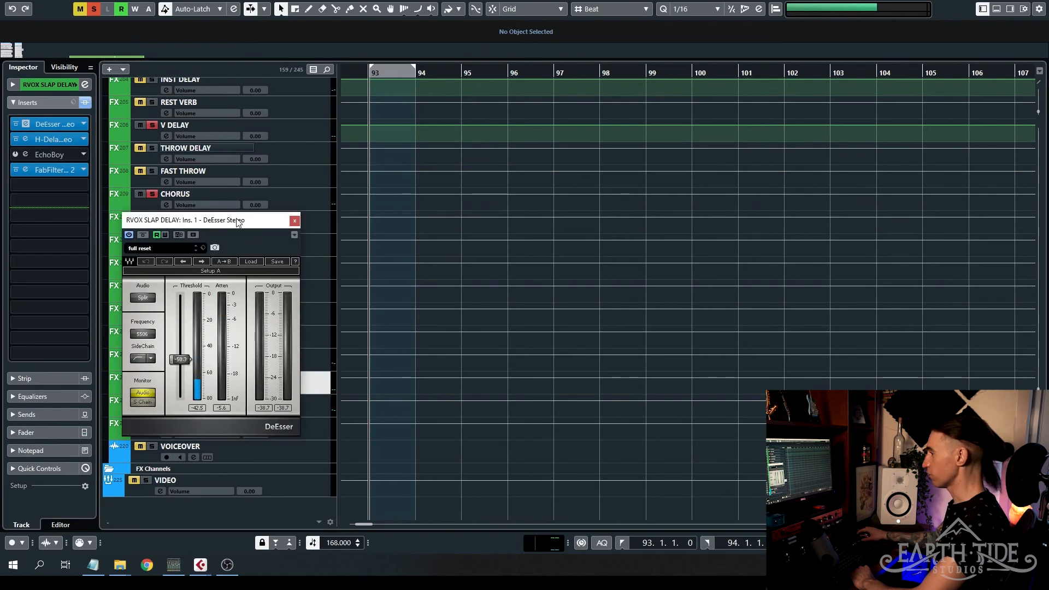
drag(238, 222, 693, 198)
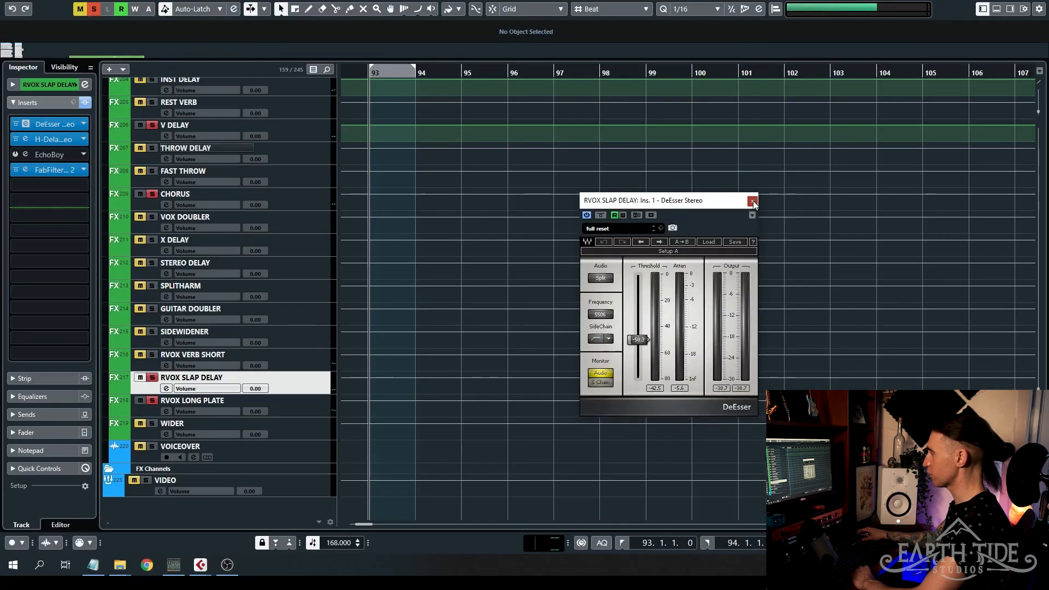
click(754, 200)
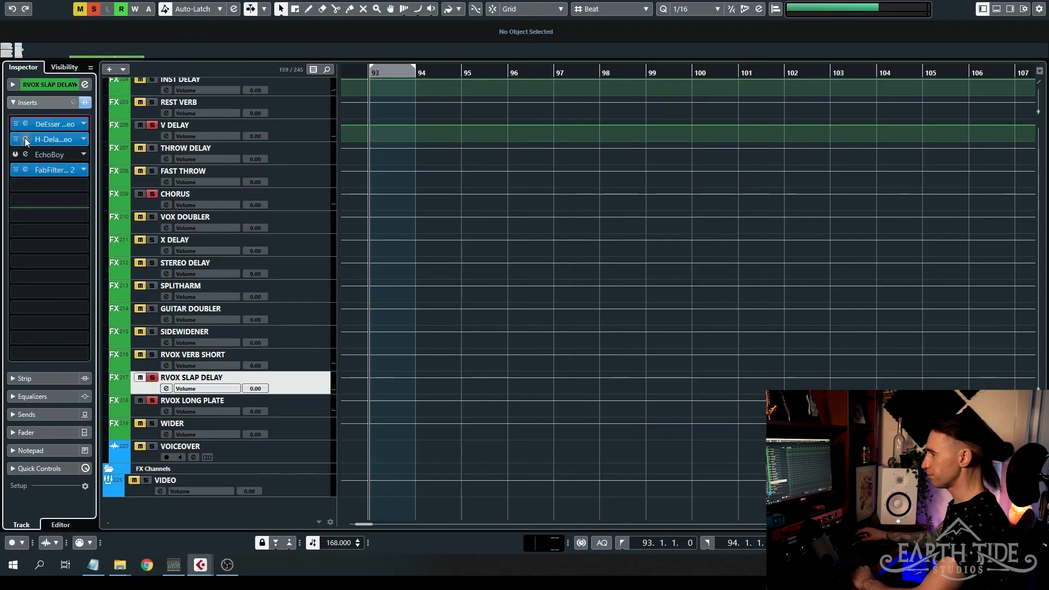
- Open H-Delay on RVOX SLAP DELAY and examine its delay time, feedback, dry/wet, analog and high- and low-pass filter settings
click(26, 139)
drag(451, 185, 564, 185)
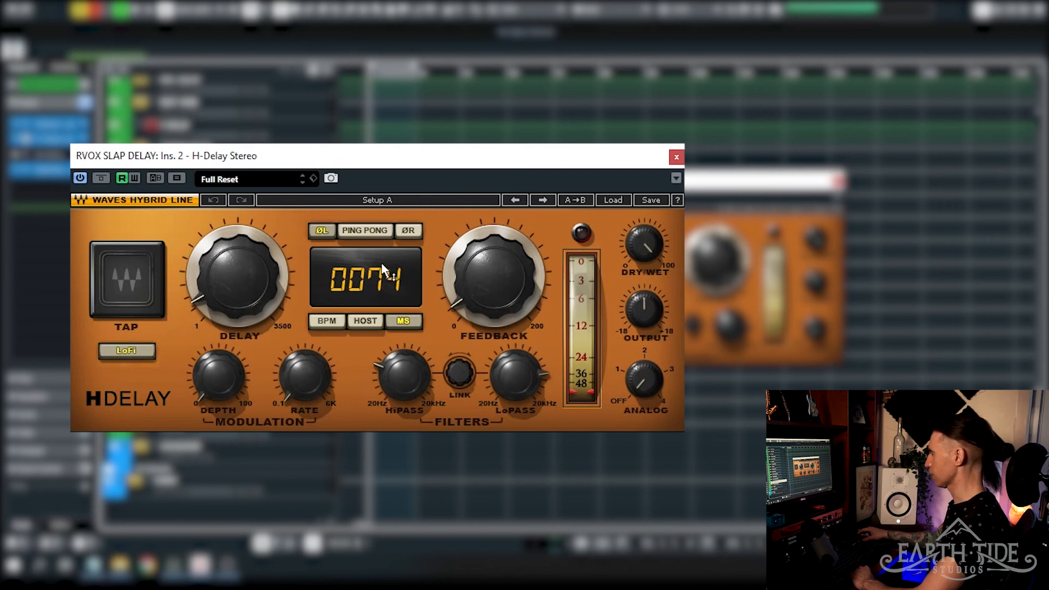
click(517, 276)
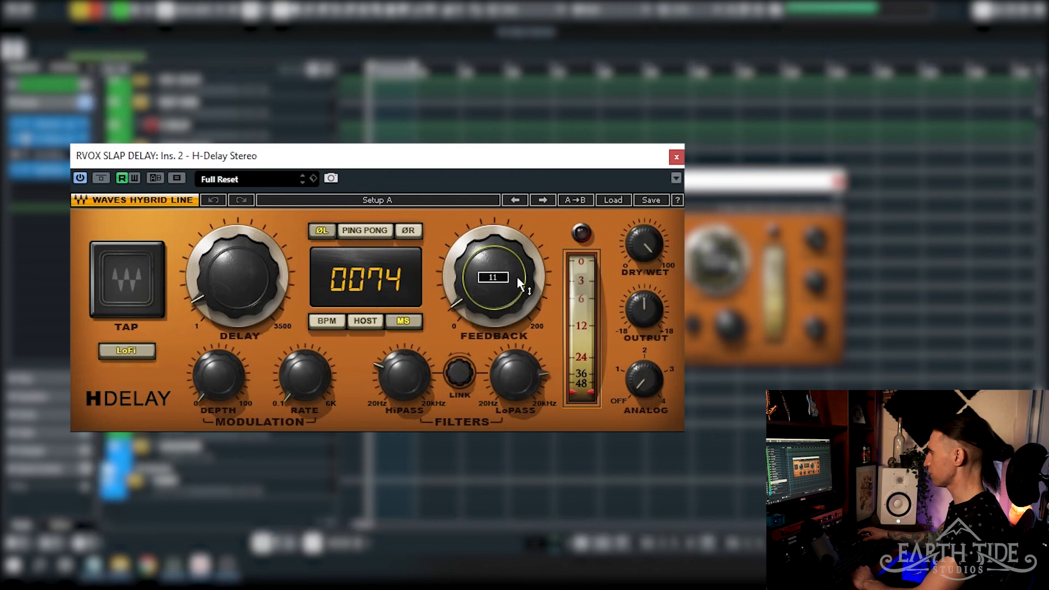
click(642, 244)
click(646, 375)
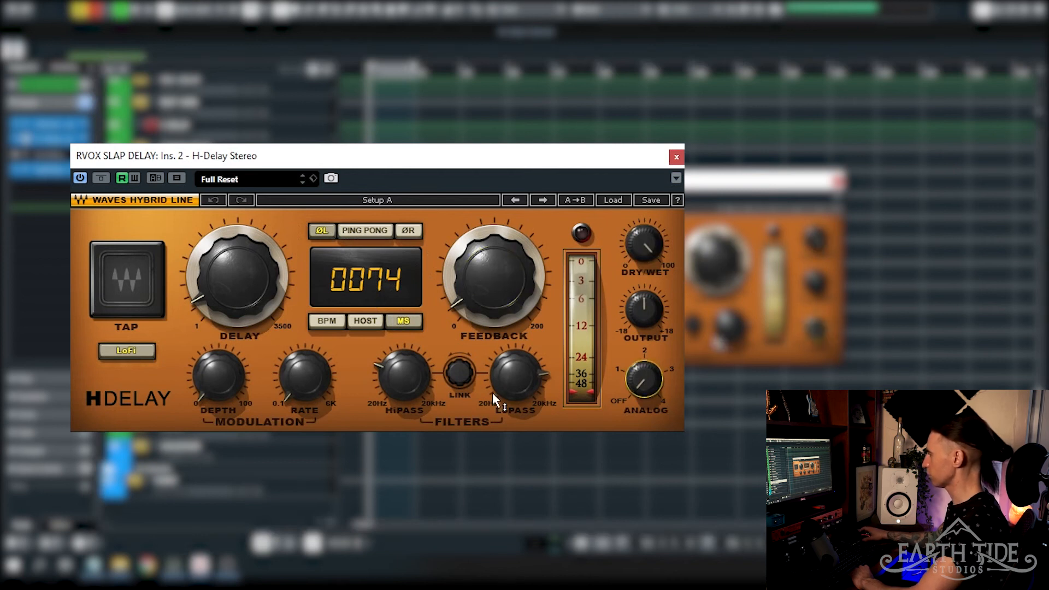
click(402, 381)
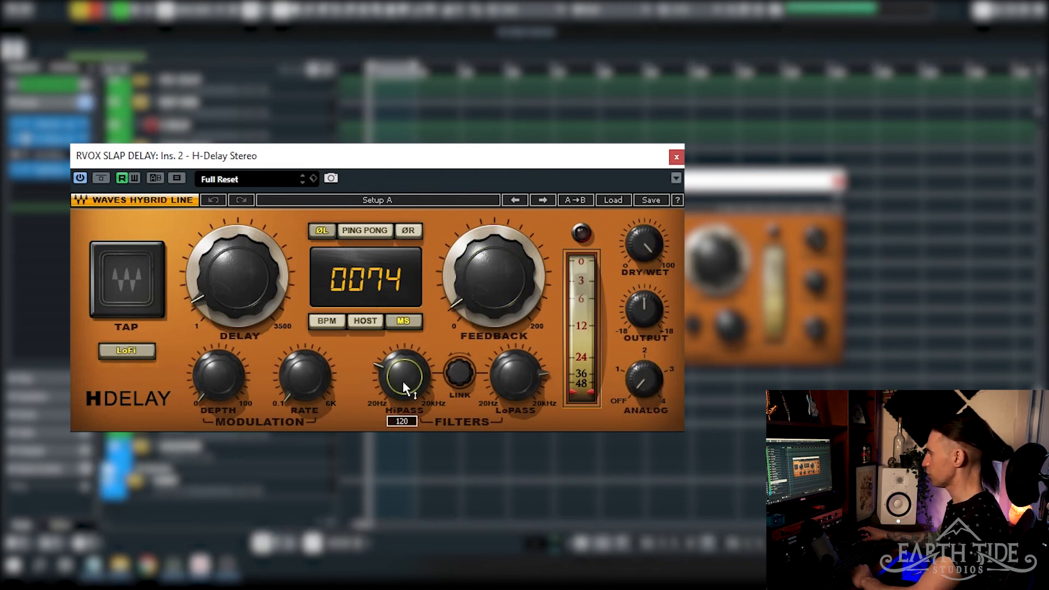
click(516, 385)
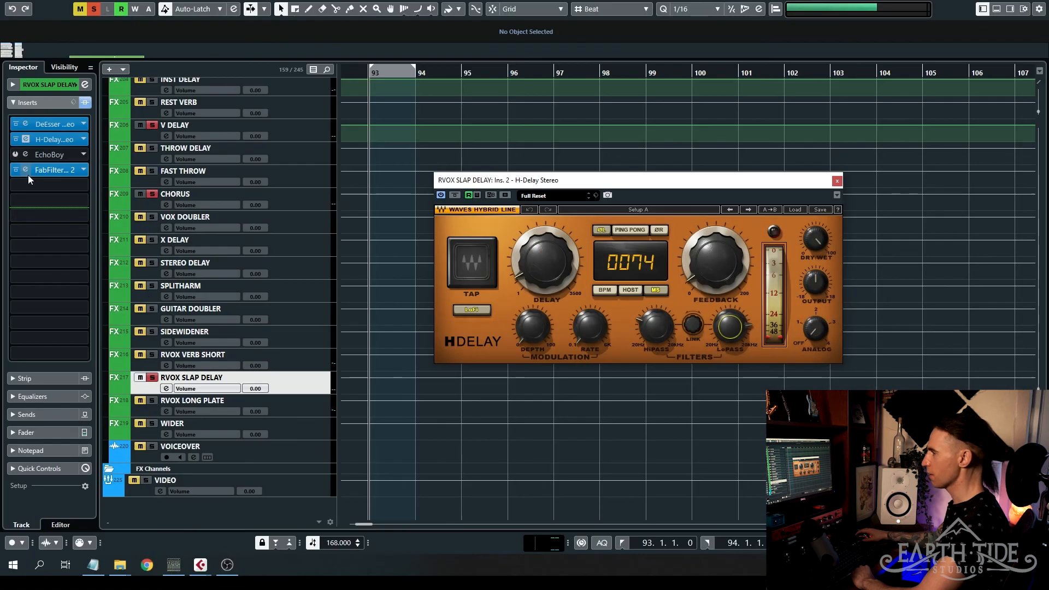
- Open the Pro-Q 2 on RVOX SLAP DELAY, close H-Delay and move the EQ window clear of the track list
click(28, 173)
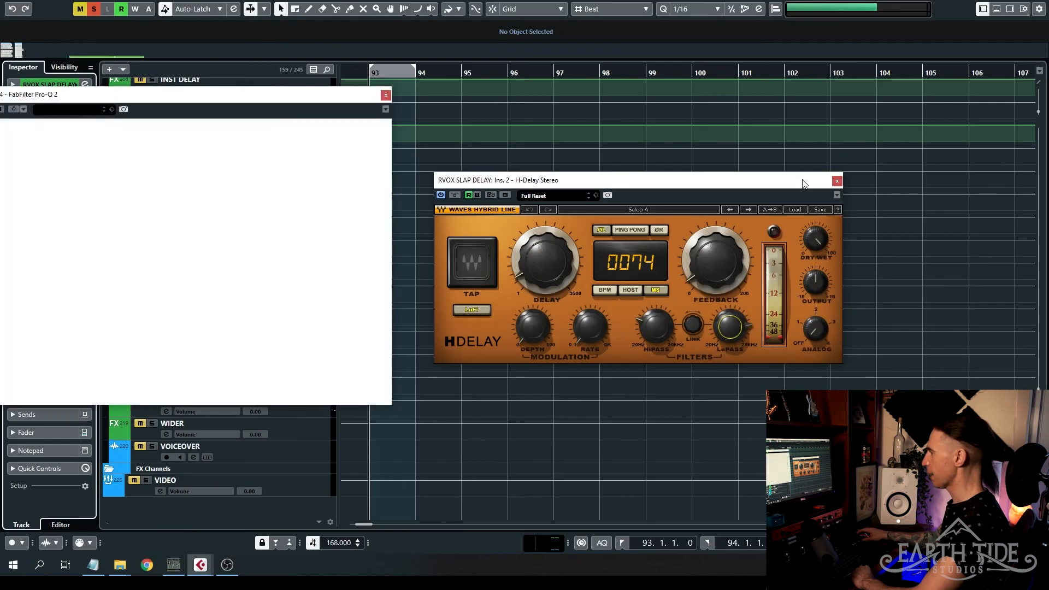
click(836, 181)
drag(276, 96, 749, 133)
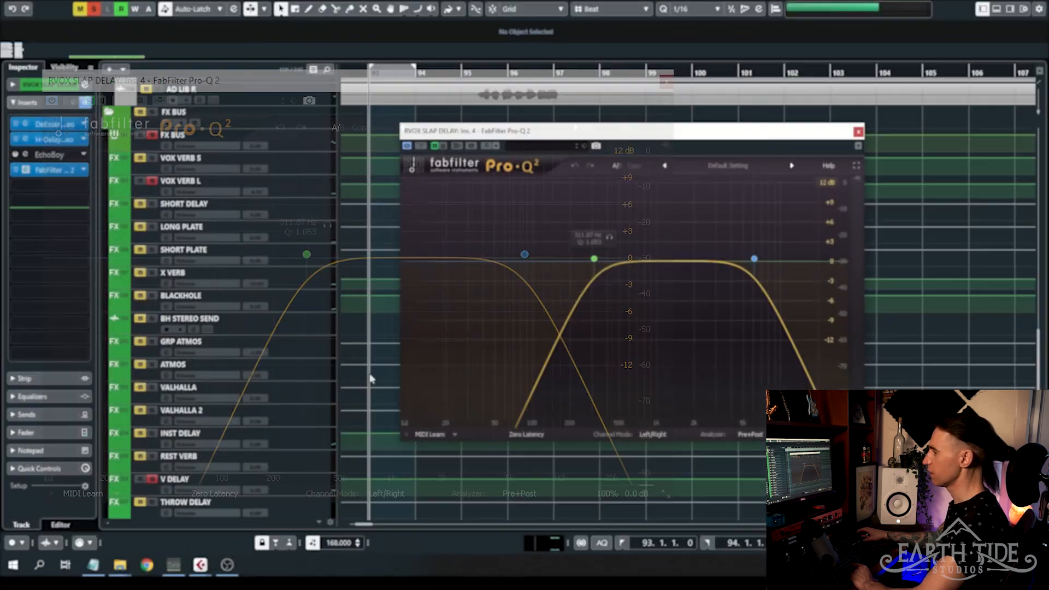
- Select CLEAN 1, deactivate its RVOX VERB SHORT send and play the vocal with only the slap delay
scroll(369, 377, up, 10)
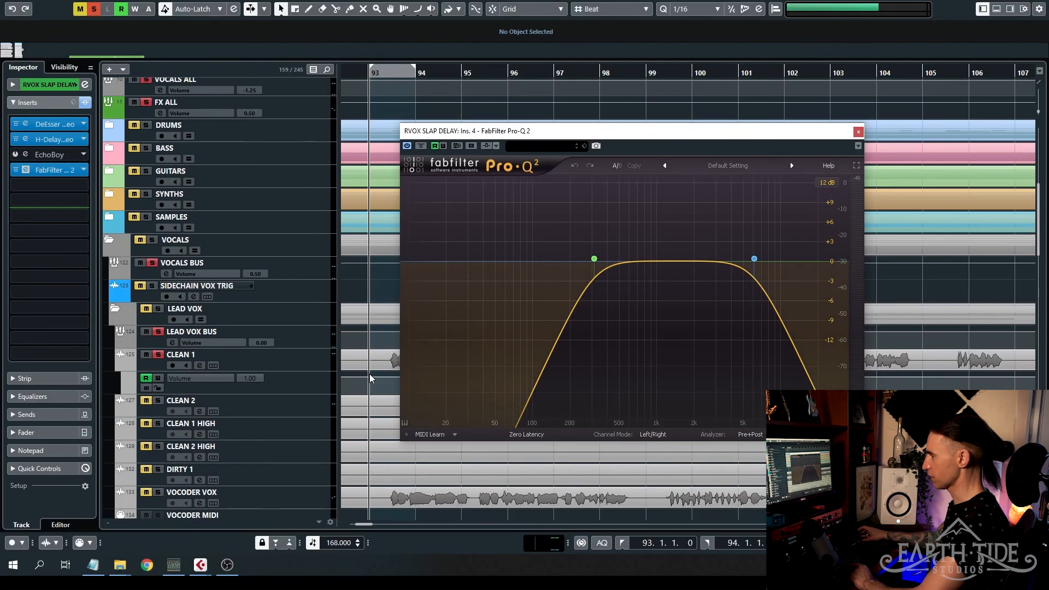
click(300, 365)
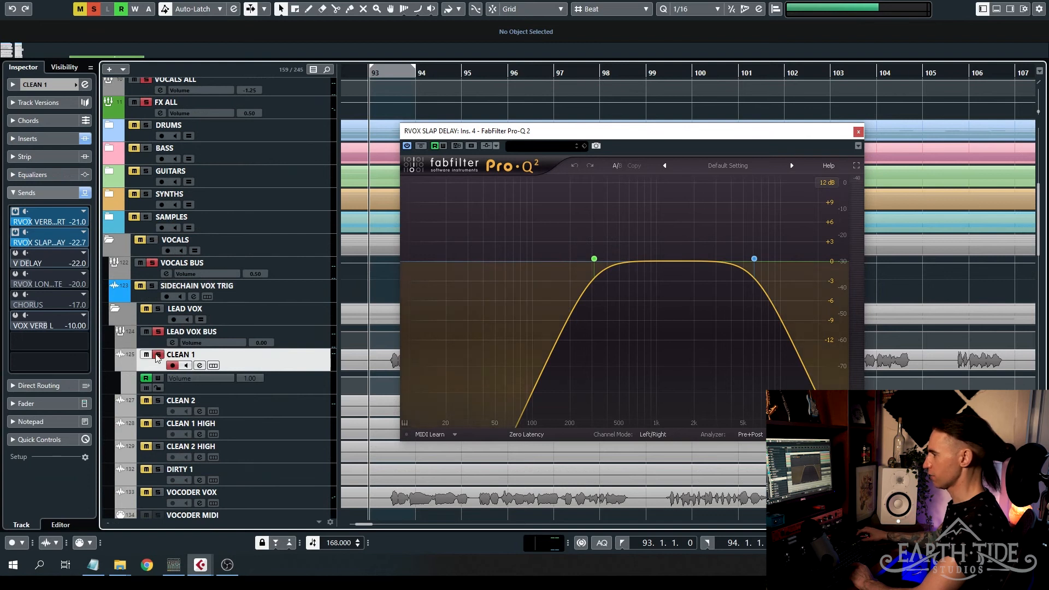
click(16, 211)
key(space)
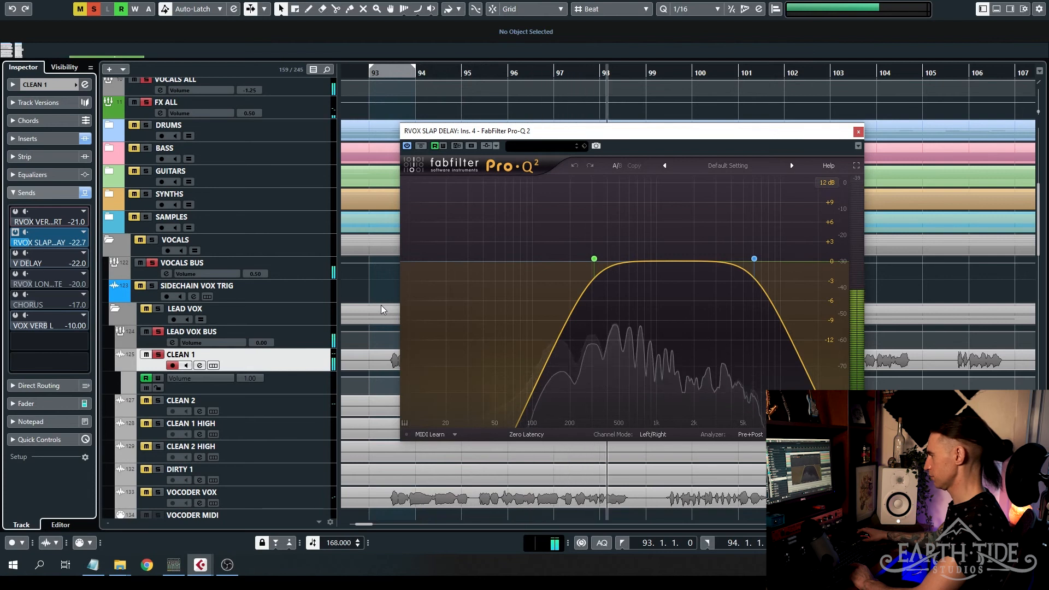
key(space)
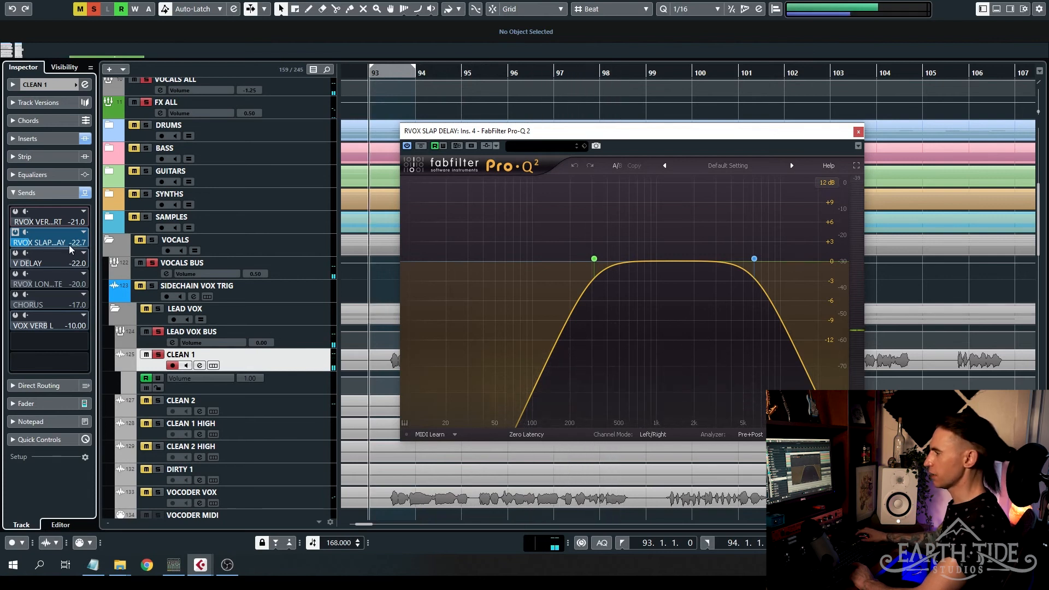
- Raise the RVOX SLAP DELAY send on CLEAN 1 to -3.91 during playback to exaggerate it, and undo the change
key(space)
drag(72, 247, 126, 239)
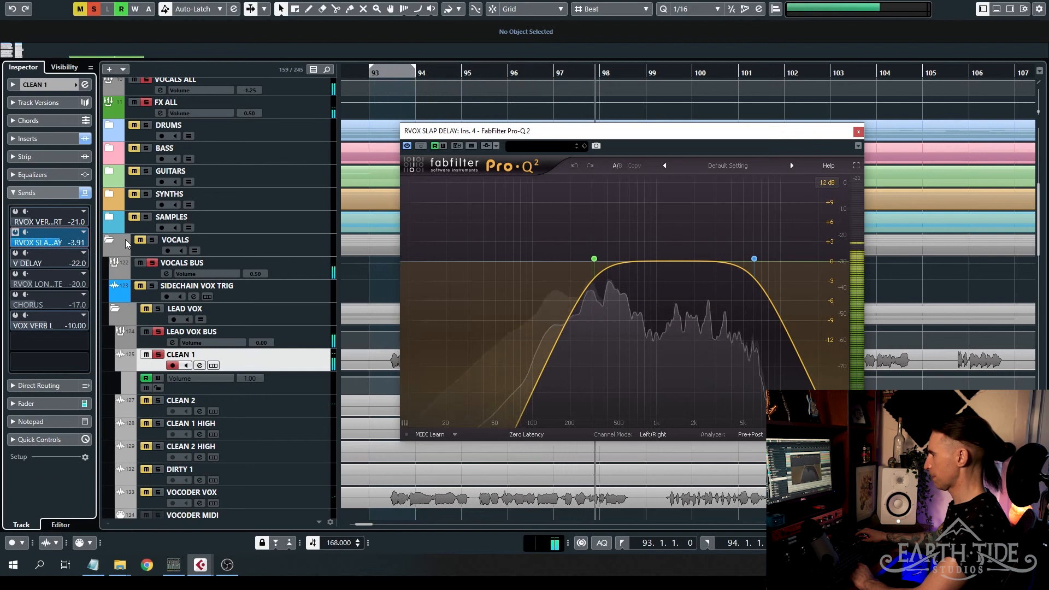
key(ctrl+z)
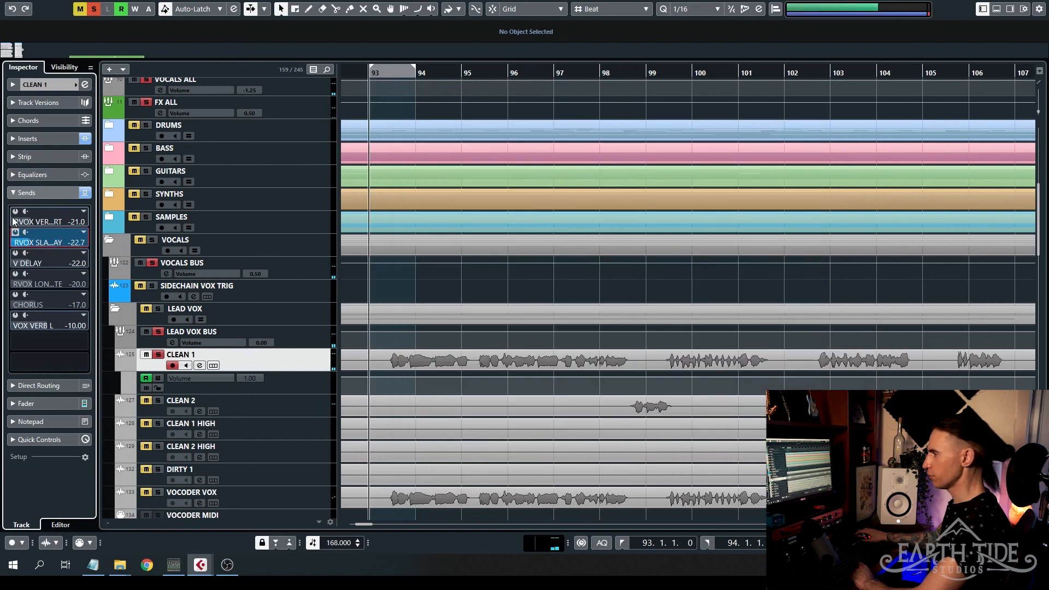
- Switch the active CLEAN 1 send from RVOX SLAP DELAY to RVOX VERB SHORT, check the reverb channel's inserts and reselect CLEAN 1
click(14, 221)
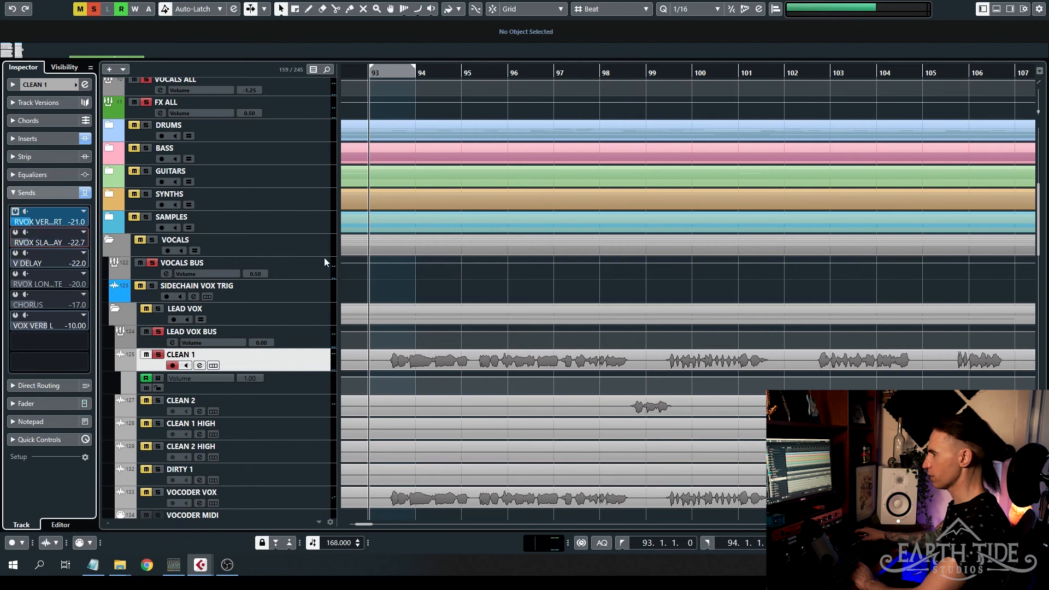
scroll(559, 244, down, 15)
click(293, 359)
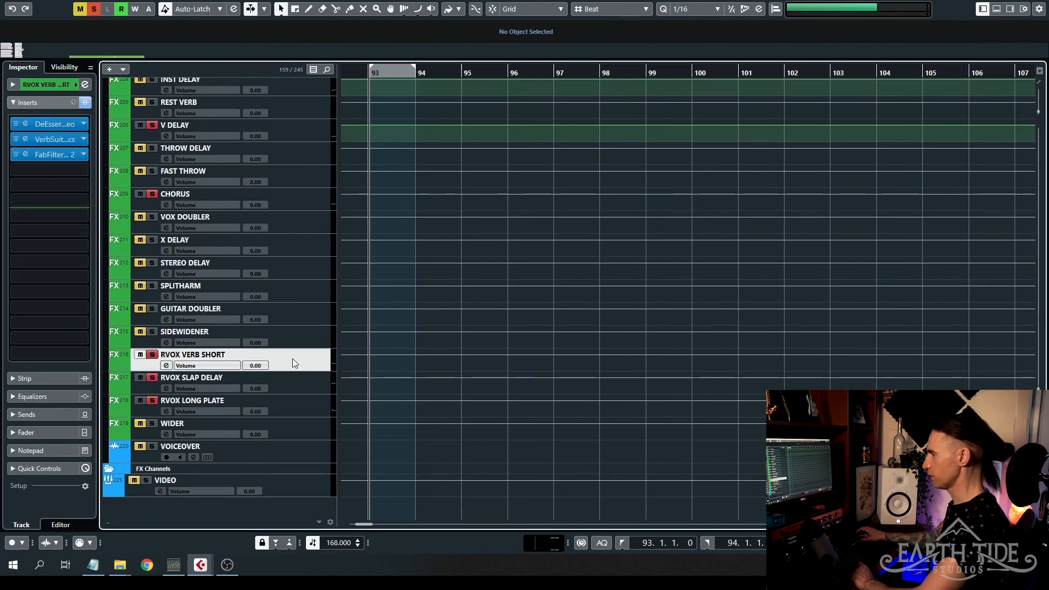
scroll(483, 360, up, 20)
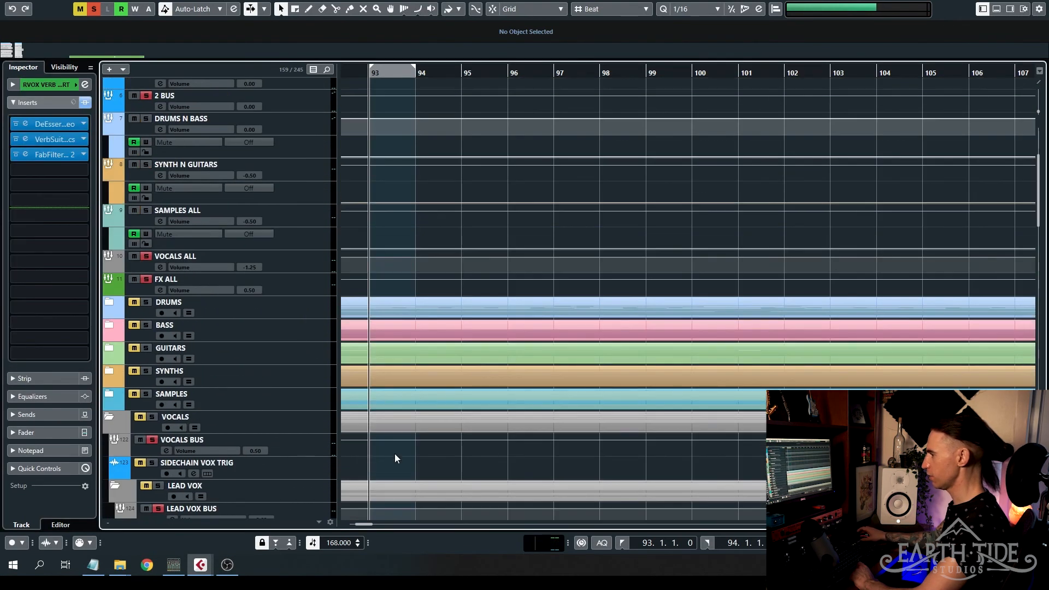
scroll(396, 458, down, 3)
click(309, 451)
- Raise the RVOX VERB SHORT send on CLEAN 1 to -2.64 during playback to exaggerate it, and undo the change
key(space)
drag(44, 221, 95, 218)
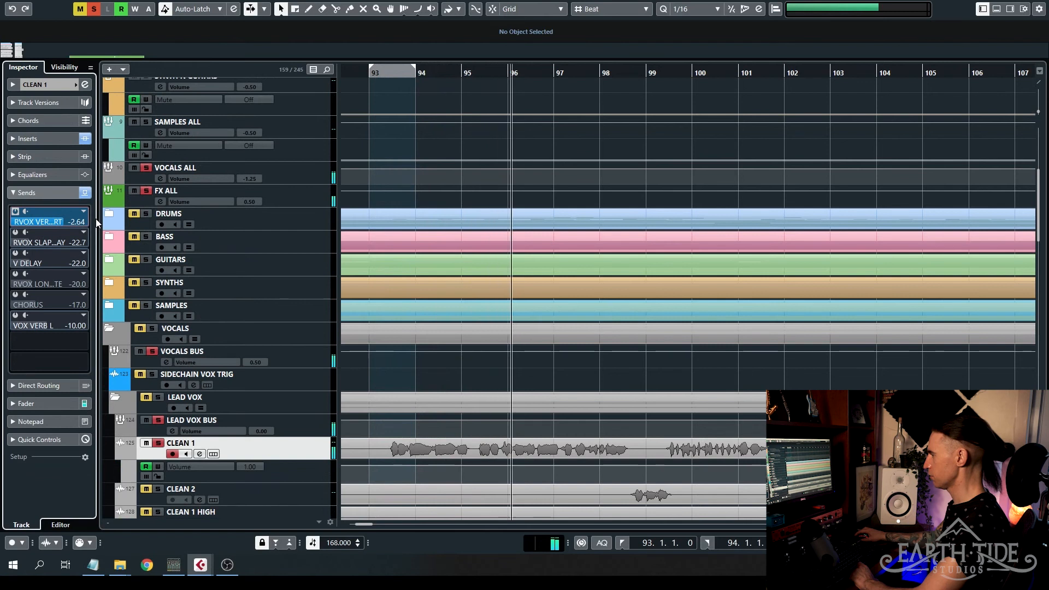
key(ctrl+z)
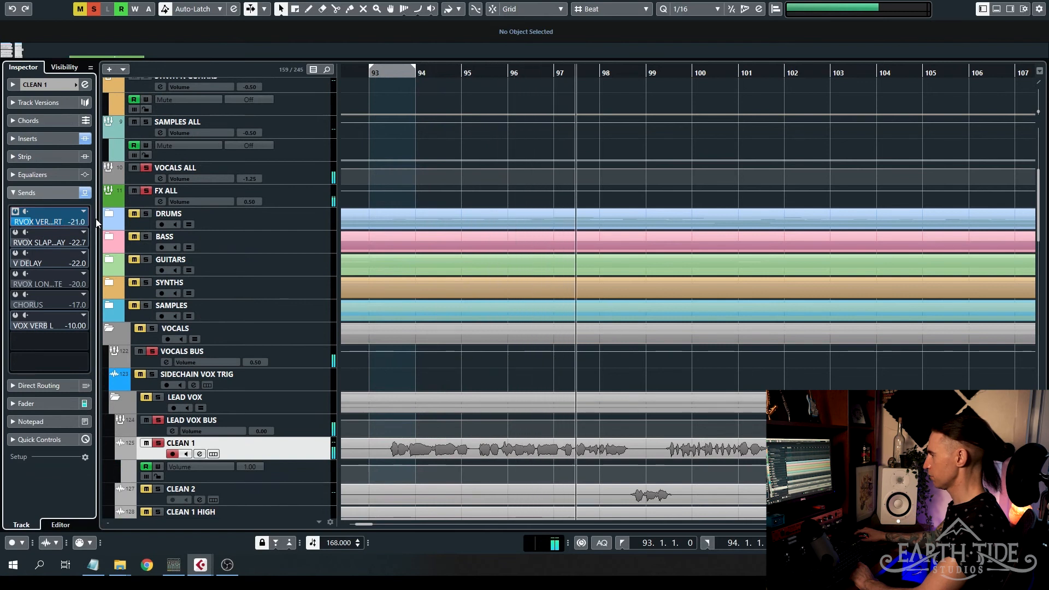
key(space)
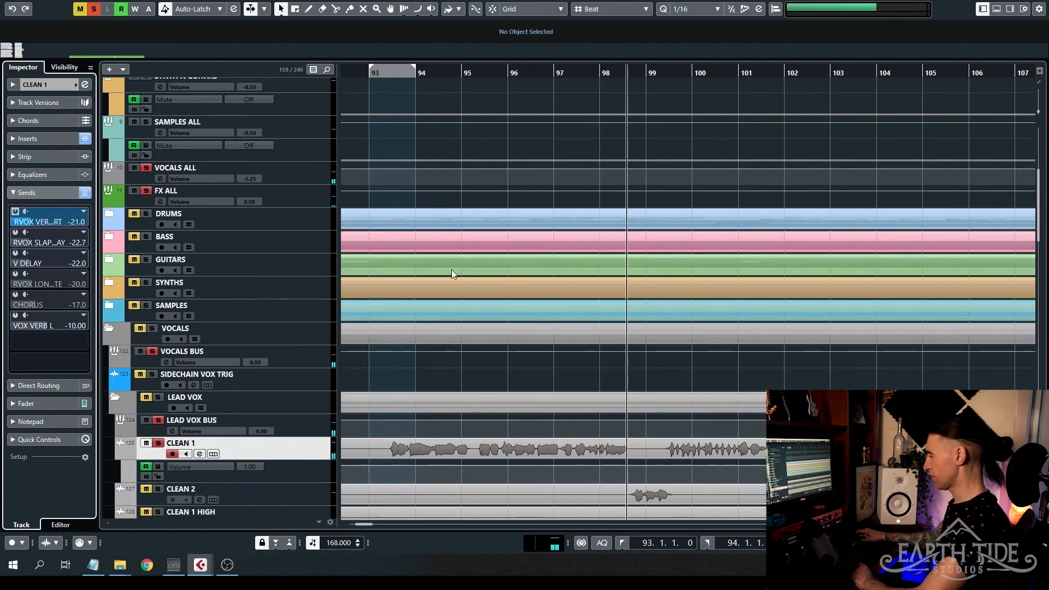
- Return the playhead to the start of bar 93 and reactivate the RVOX SLAP DELAY send on CLEAN 1
scroll(451, 270, down, 4)
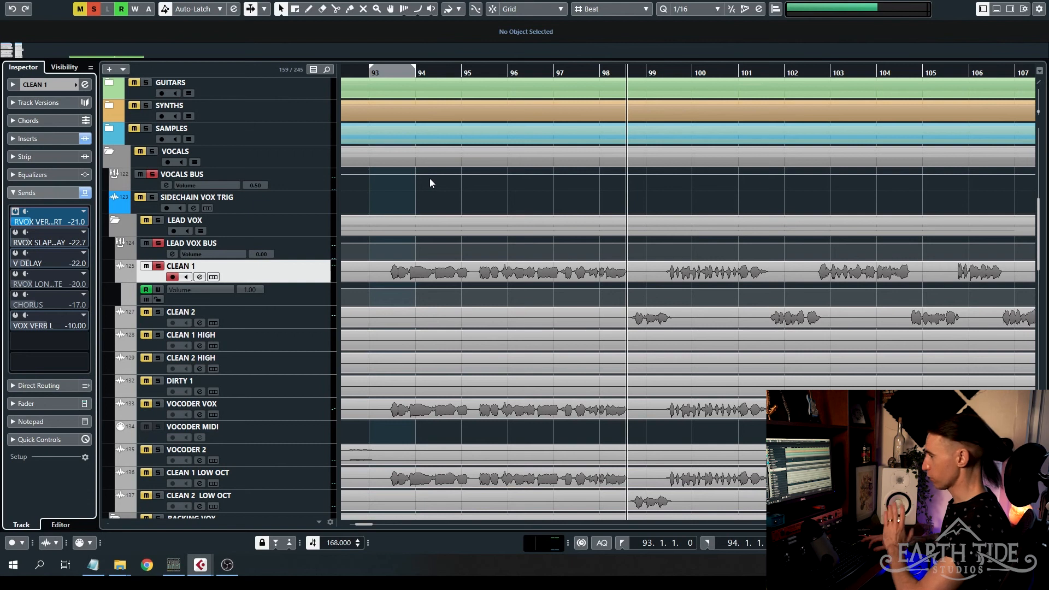
key(KP_1)
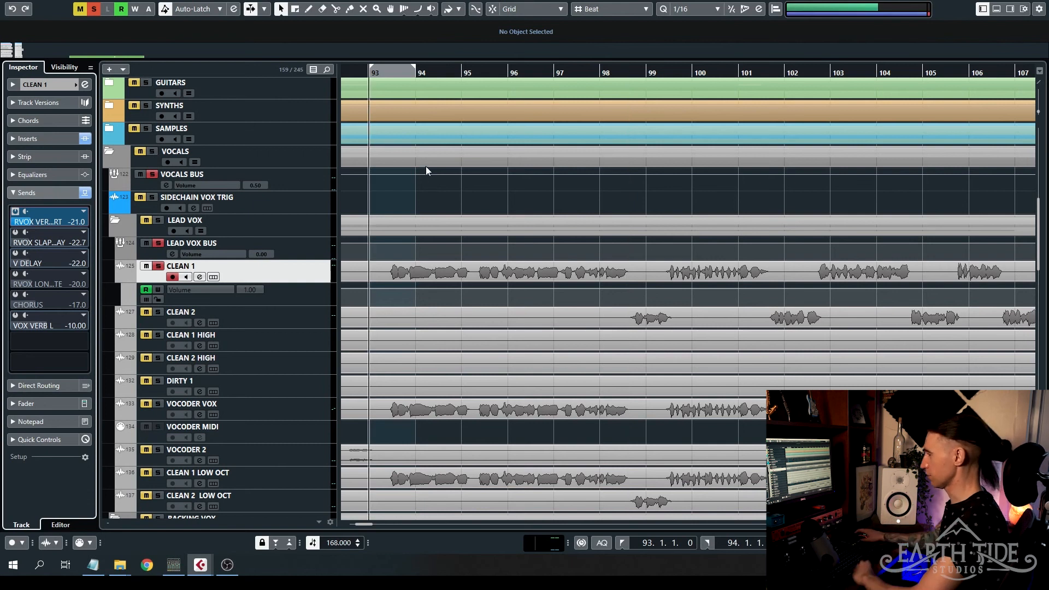
click(16, 232)
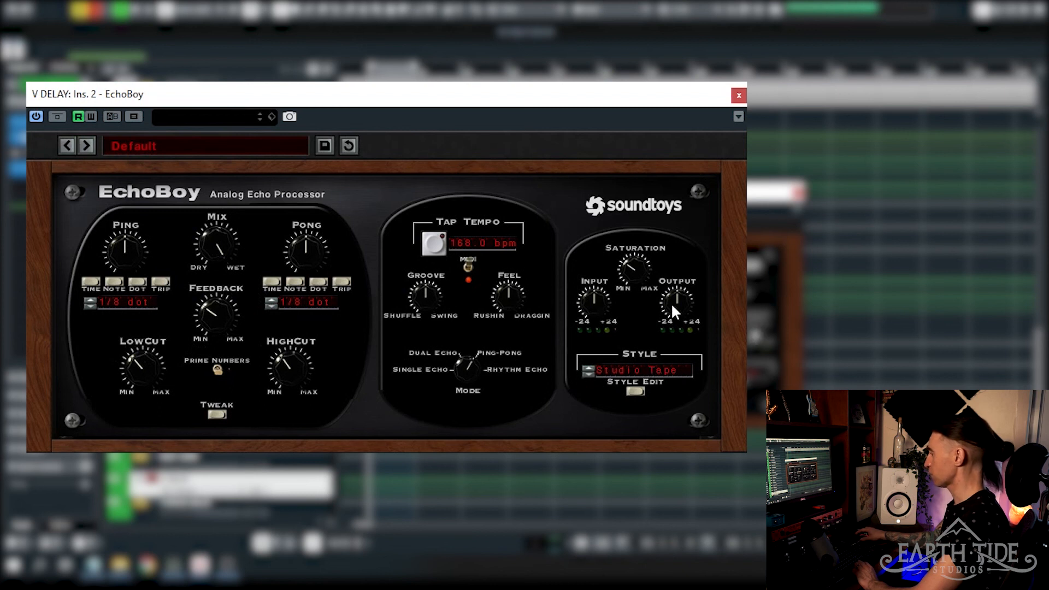
- Open the FabFilter Pro-Q 2 insert on V DELAY in place of EchoBoy and examine its EQ curve clear of the track list
mouse_move(652, 246)
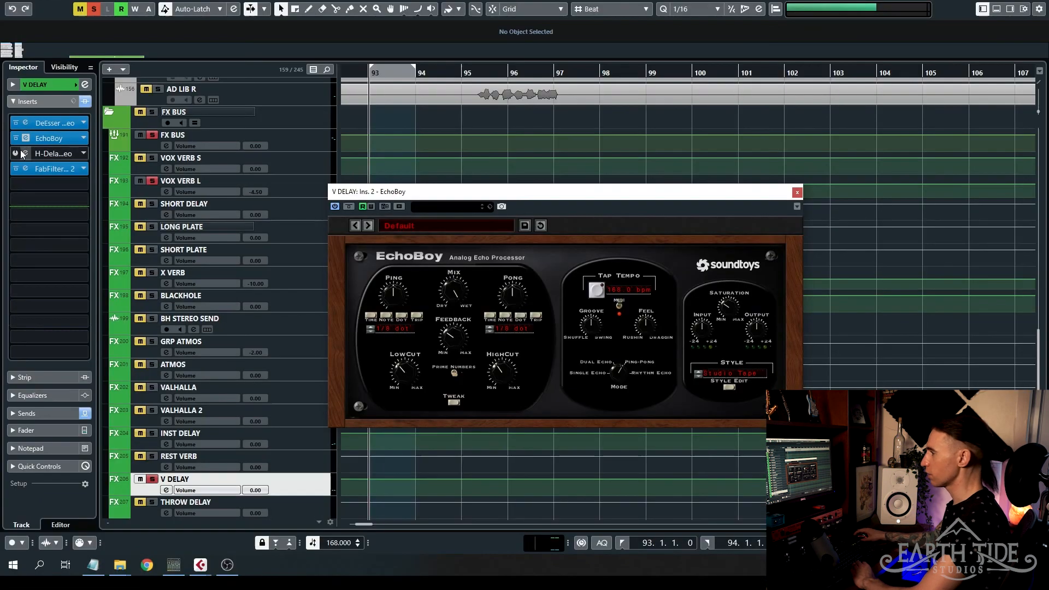
click(25, 168)
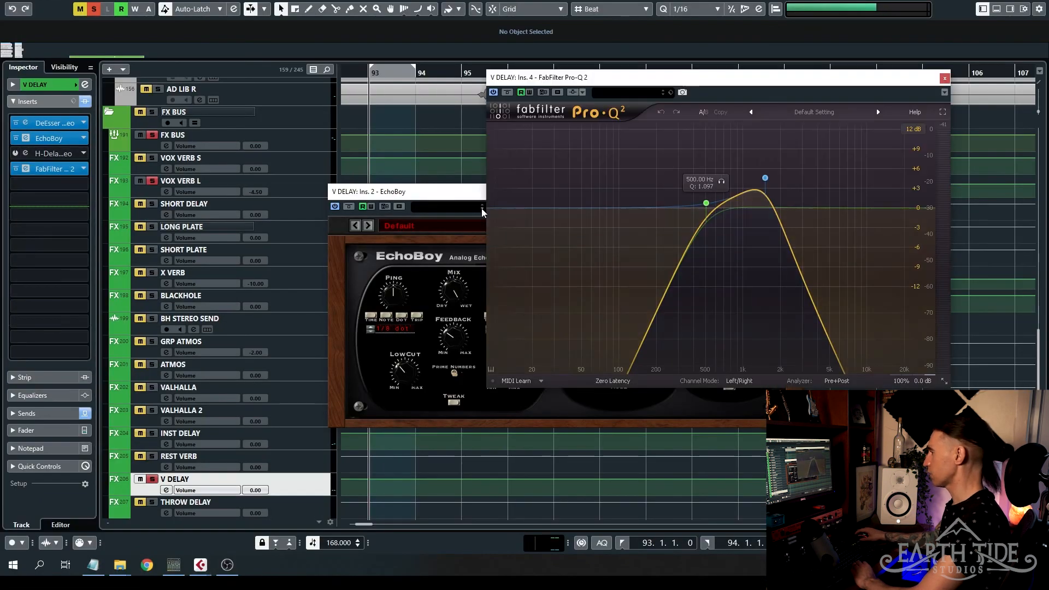
click(797, 192)
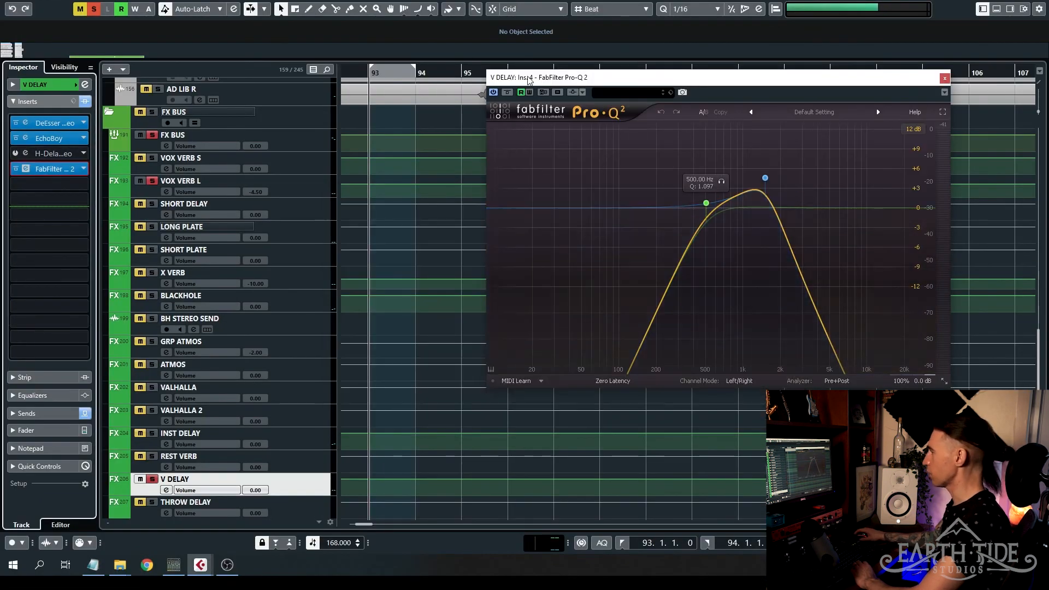
drag(545, 83, 396, 140)
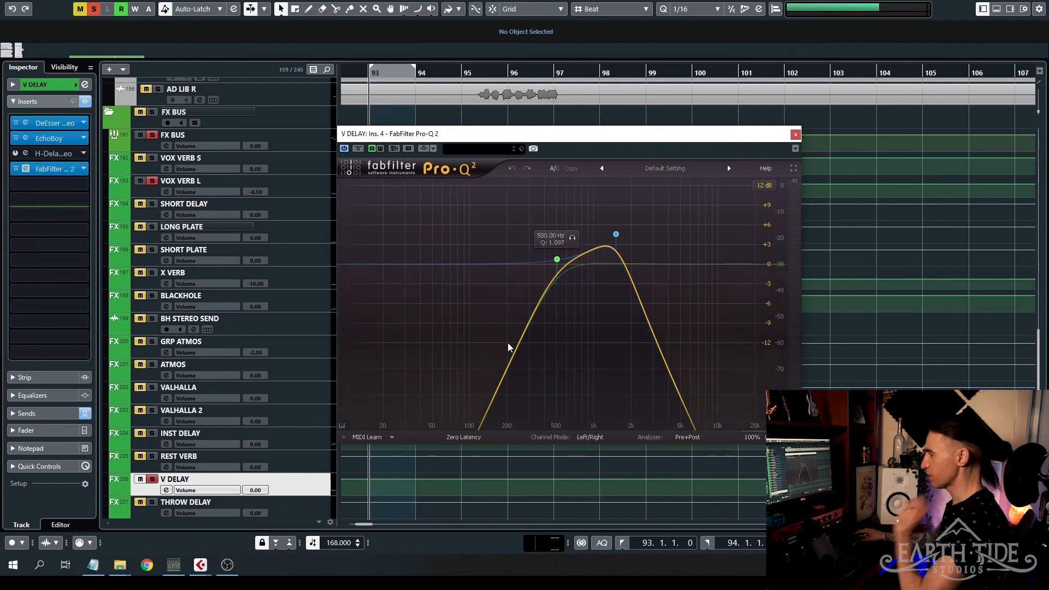
- Check V DELAY's sends and the FX channels they feed, and close its FabFilter Pro-Q 2 window
click(54, 410)
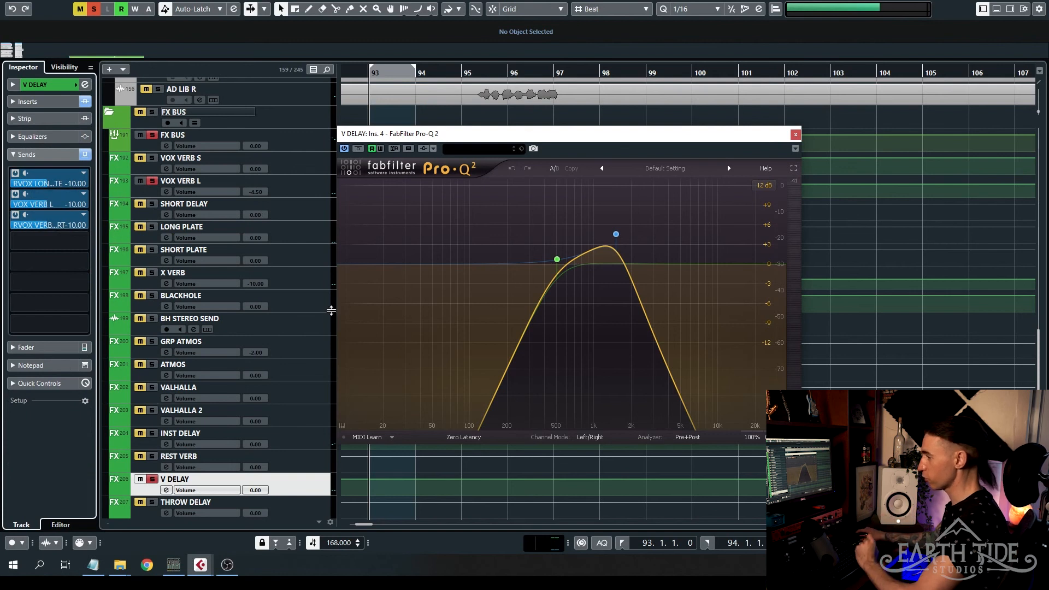
scroll(331, 312, down, 5)
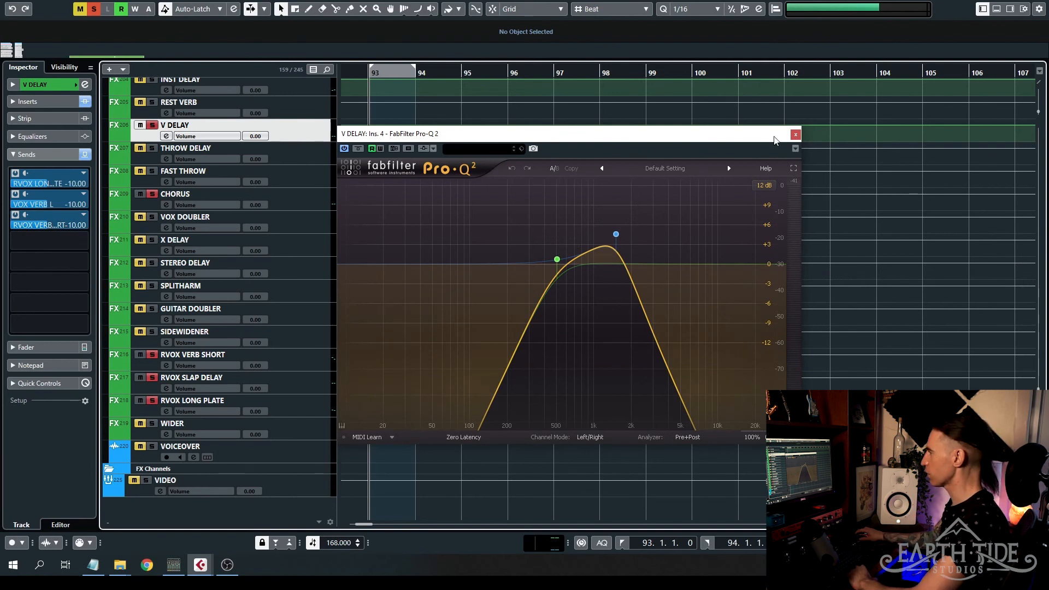
click(795, 136)
- Return to CLEAN 1 and play its vocal from bar 93 with the V DELAY send as the only active effect send
scroll(488, 332, up, 15)
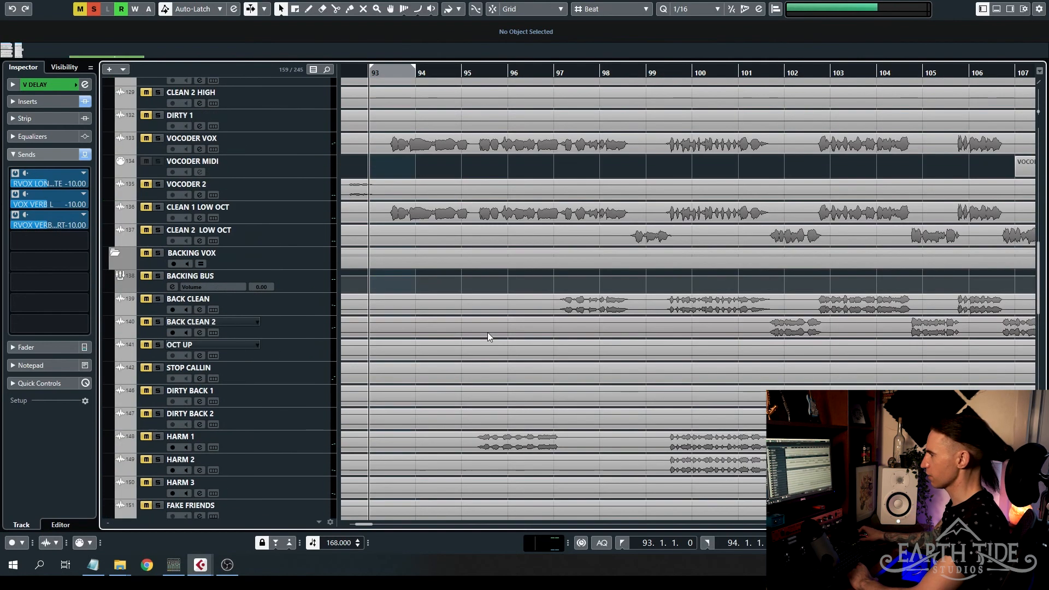
click(55, 102)
scroll(418, 135, up, 4)
key(space)
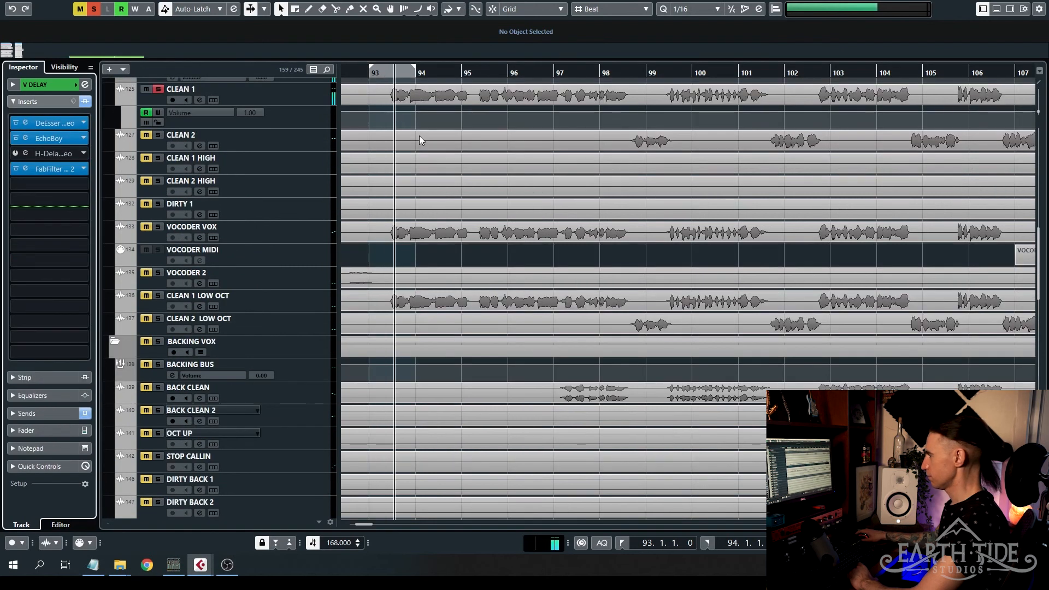
click(306, 94)
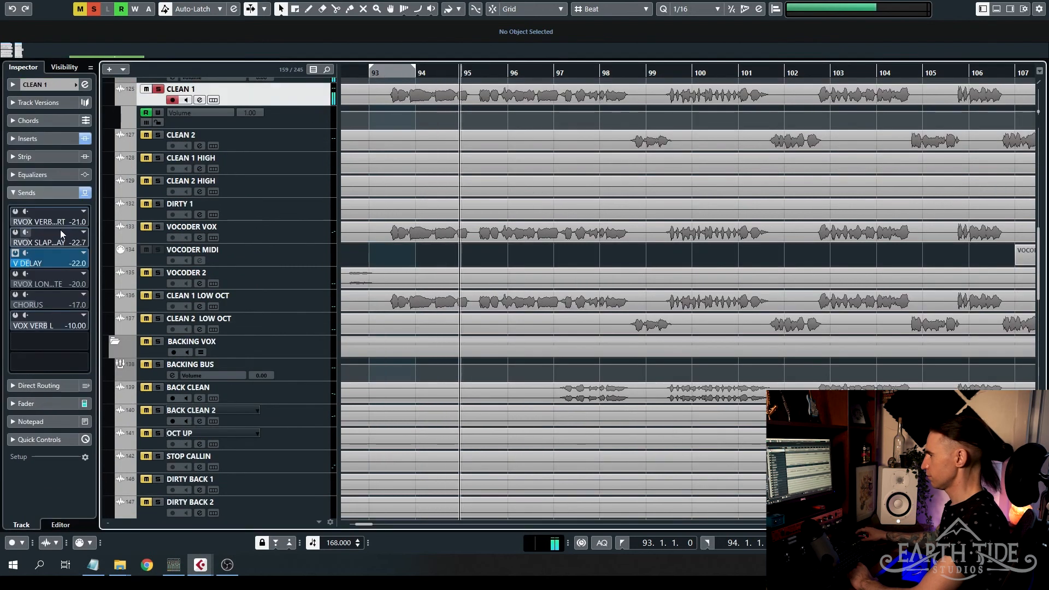
- Activate the RVOX VERB SHORT send on CLEAN 1 alongside V DELAY and play the vocal from bar 93
click(16, 212)
key(space)
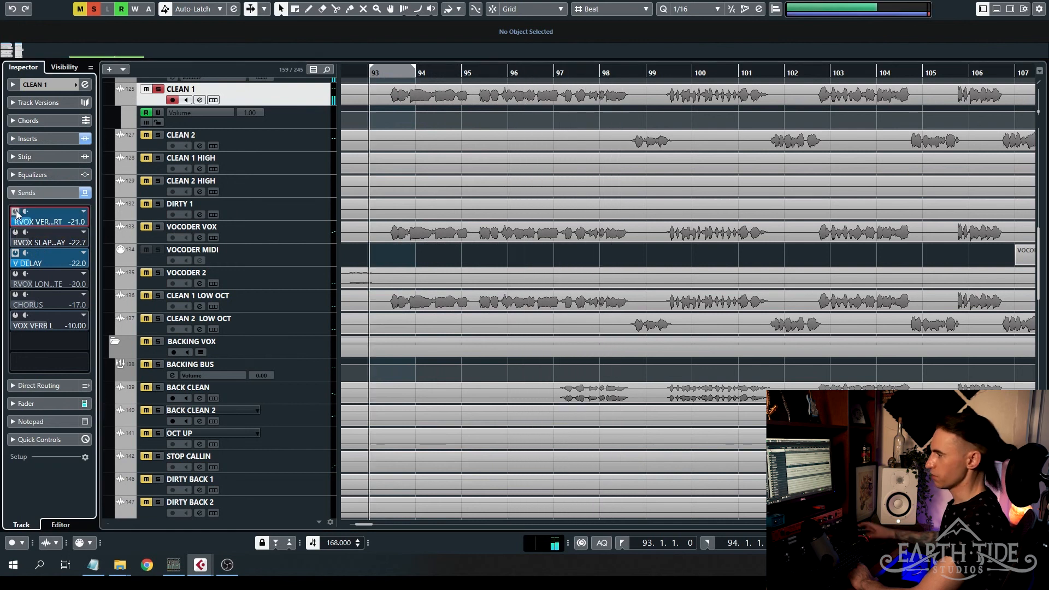
key(space)
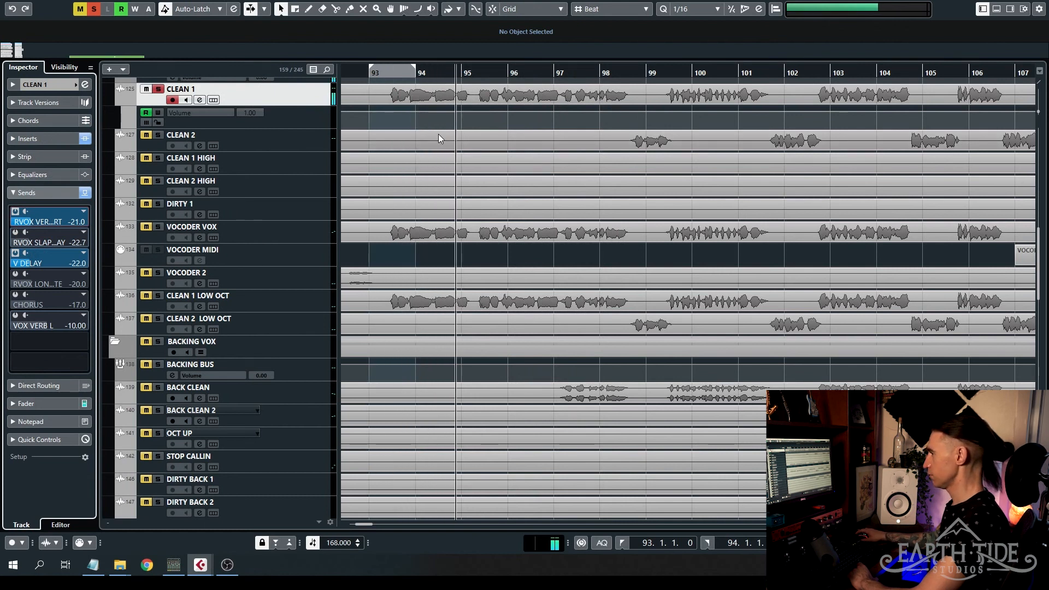
- Compare CLEAN 1 with all sends bypassed and re-enabled during playback from bar 93, and stop at the start of bar 93
click(85, 193)
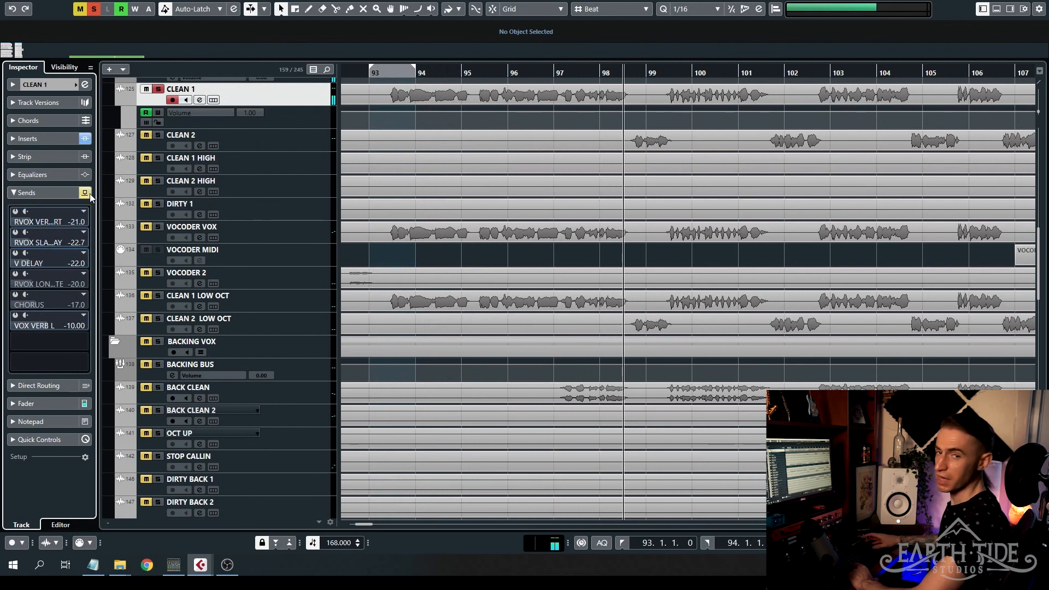
key(KP_1)
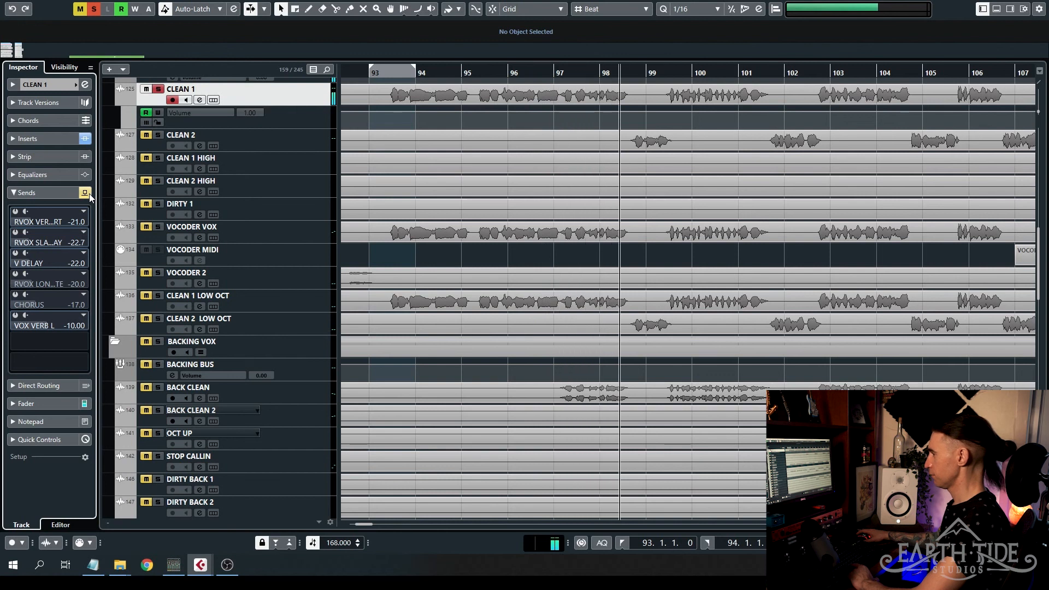
click(89, 194)
key(space)
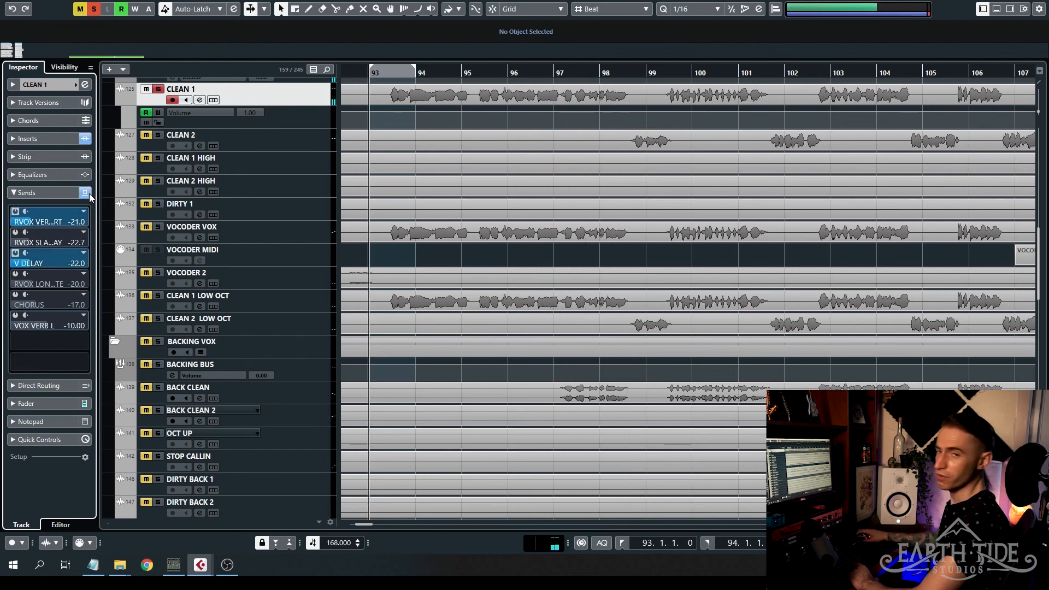
key(space)
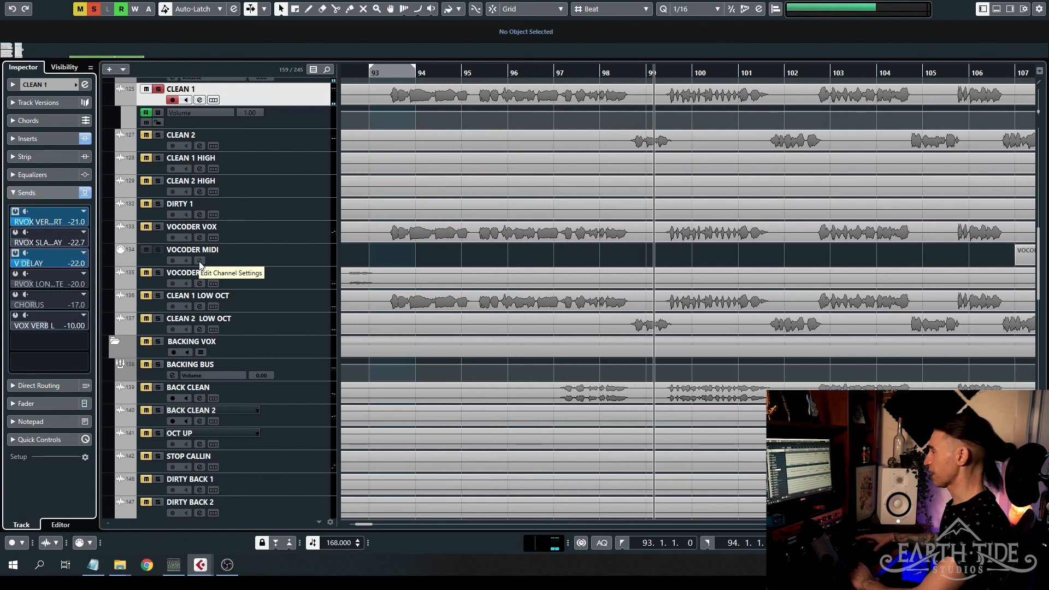
key(space)
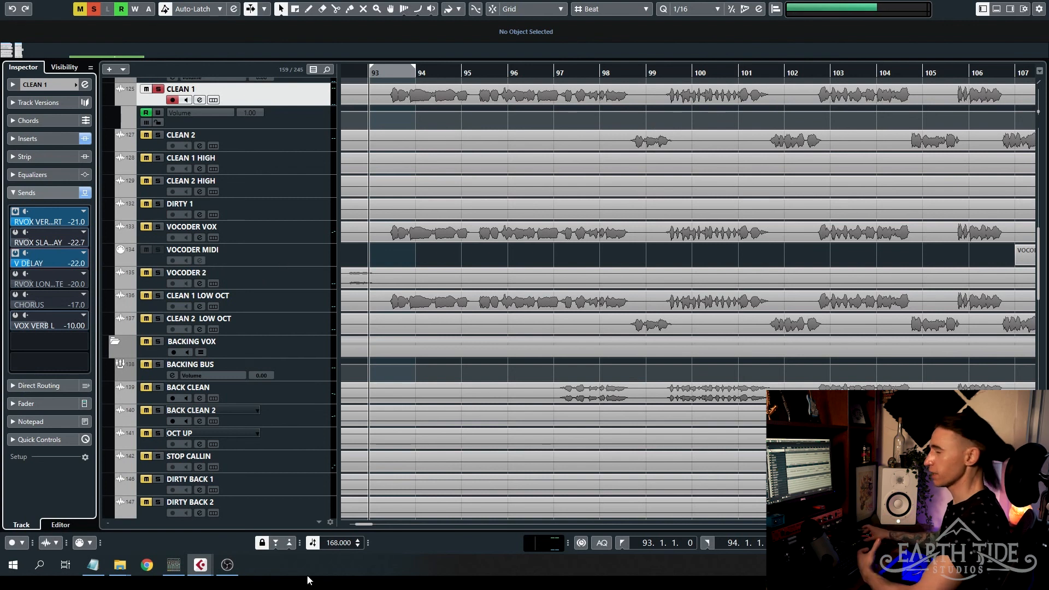
- Select the CHORUS FX channel and open its LittleMicroShift and FabFilter Pro-Q 2 inserts
scroll(463, 248, down, 6)
scroll(463, 245, down, 9)
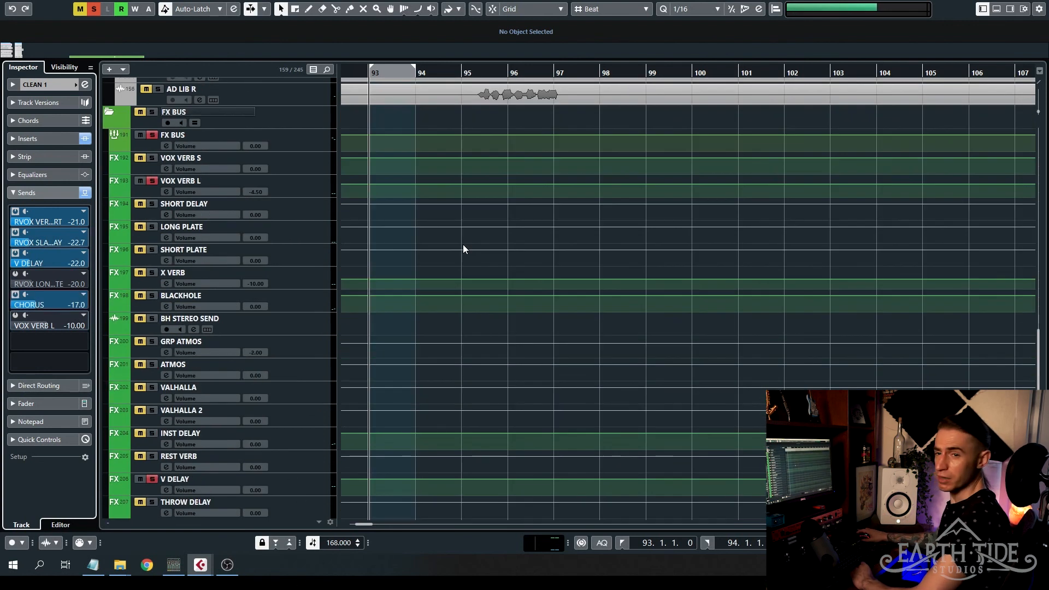
click(299, 295)
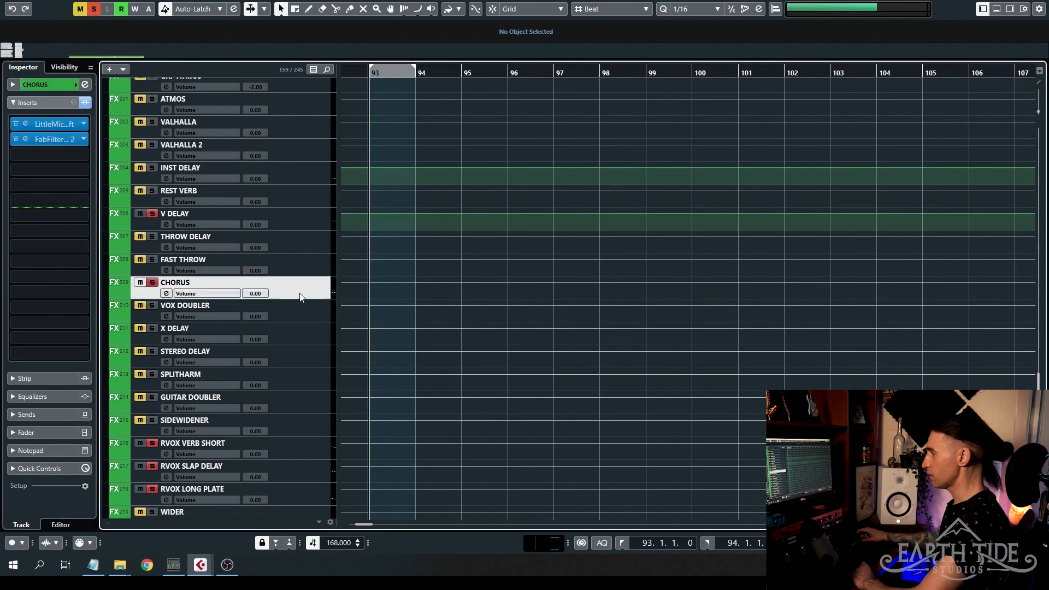
click(31, 125)
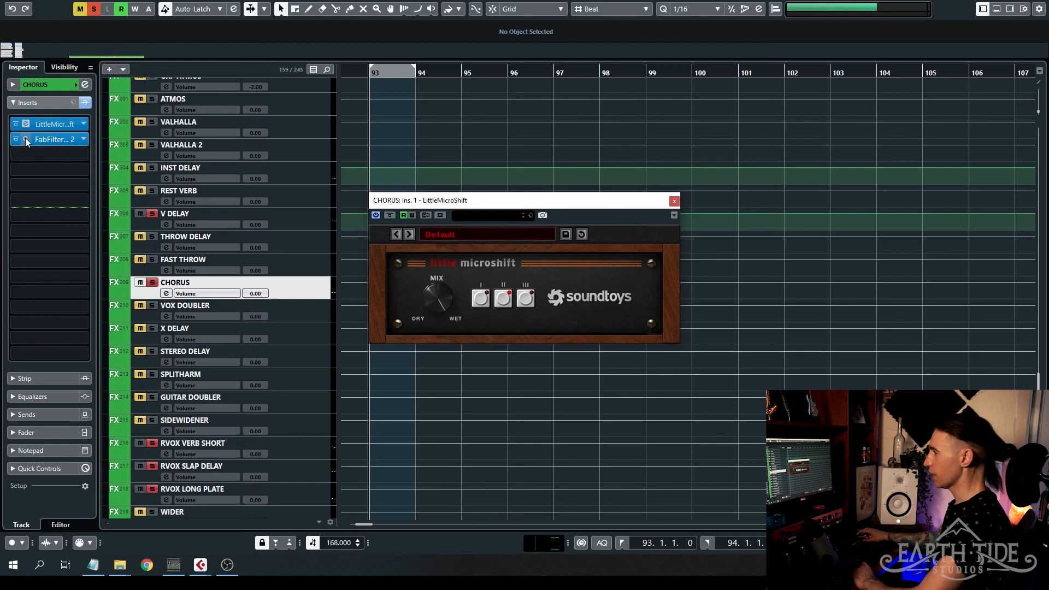
click(25, 138)
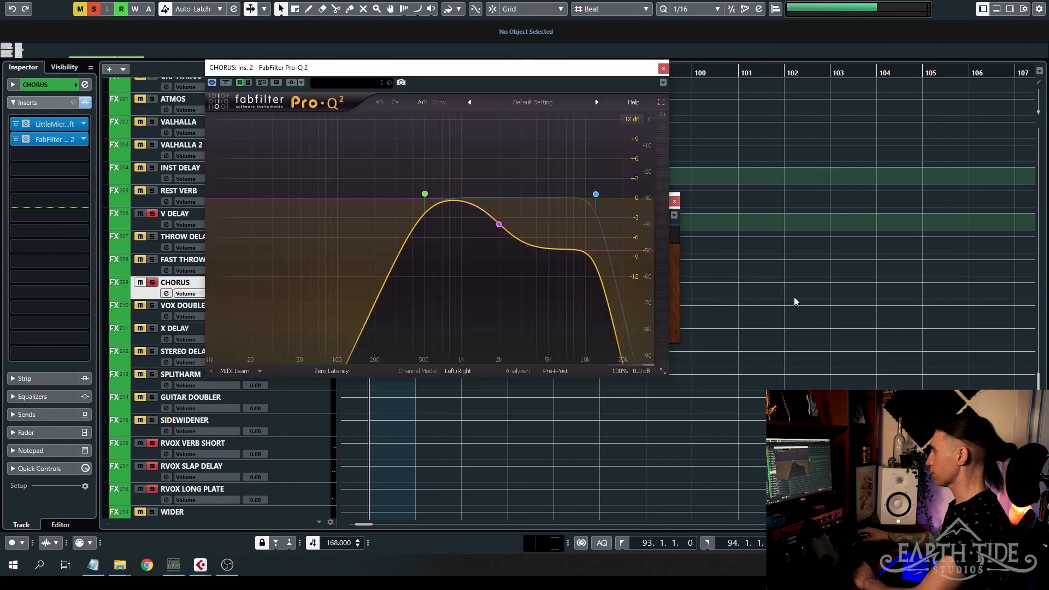
- Close the LittleMicroShift window and move CHORUS's Pro-Q 2 window clear of the track list to examine its EQ curve
click(676, 264)
drag(648, 199, 963, 320)
click(987, 321)
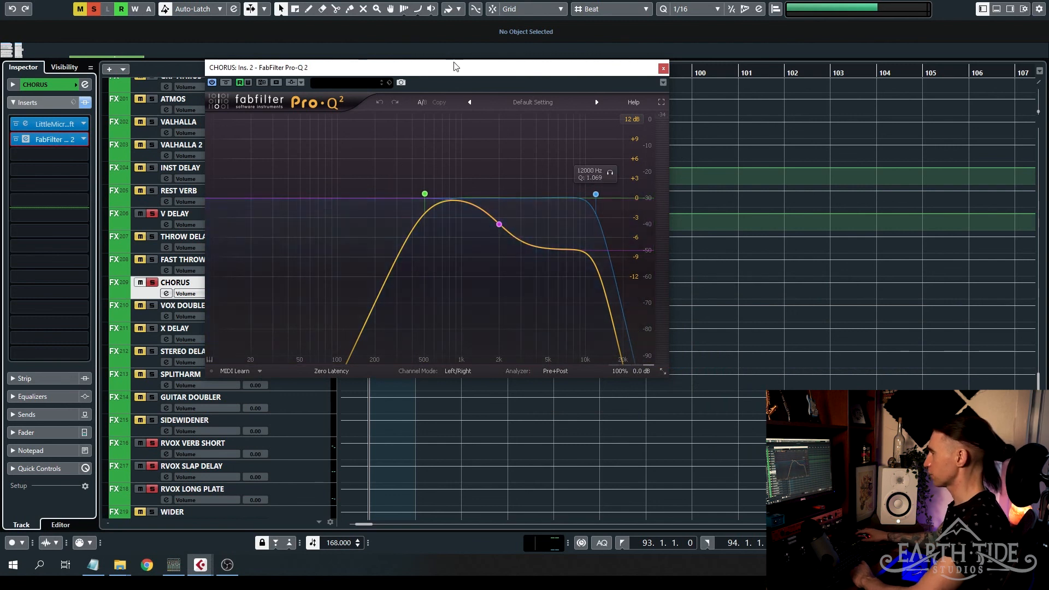
drag(452, 65, 600, 109)
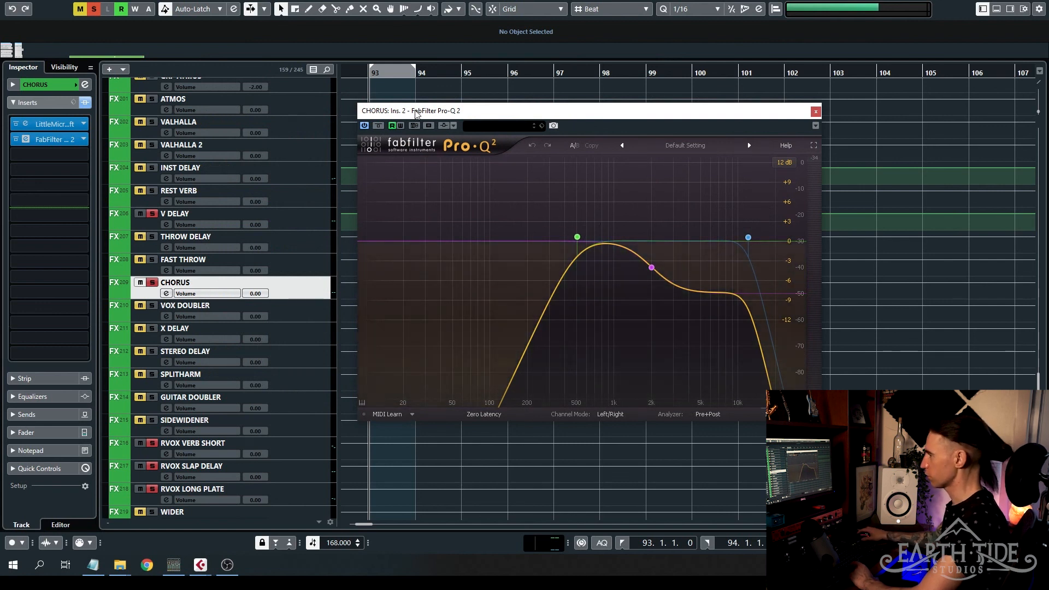
drag(416, 113, 566, 146)
- Compare CLEAN 1 with the CHORUS send on and off during playback from bar 93, leaving the send active
scroll(300, 301, up, 20)
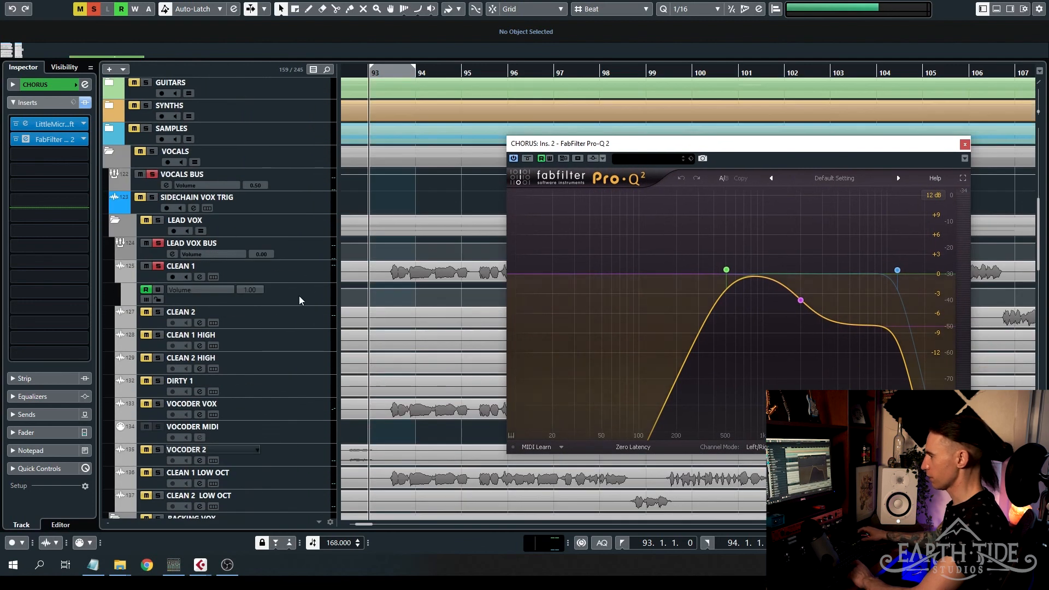
click(306, 273)
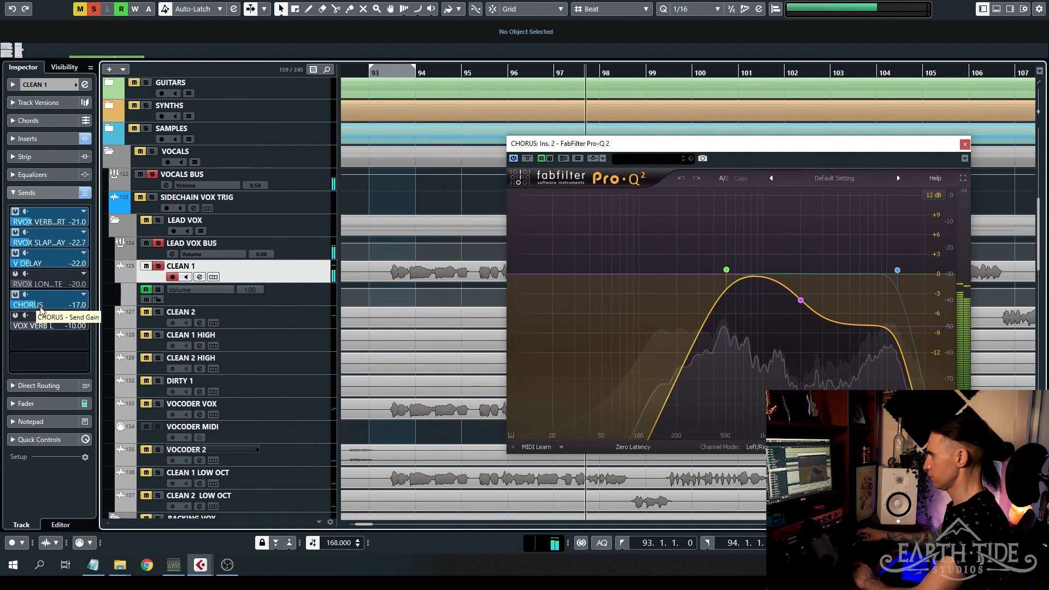
click(16, 295)
key(space)
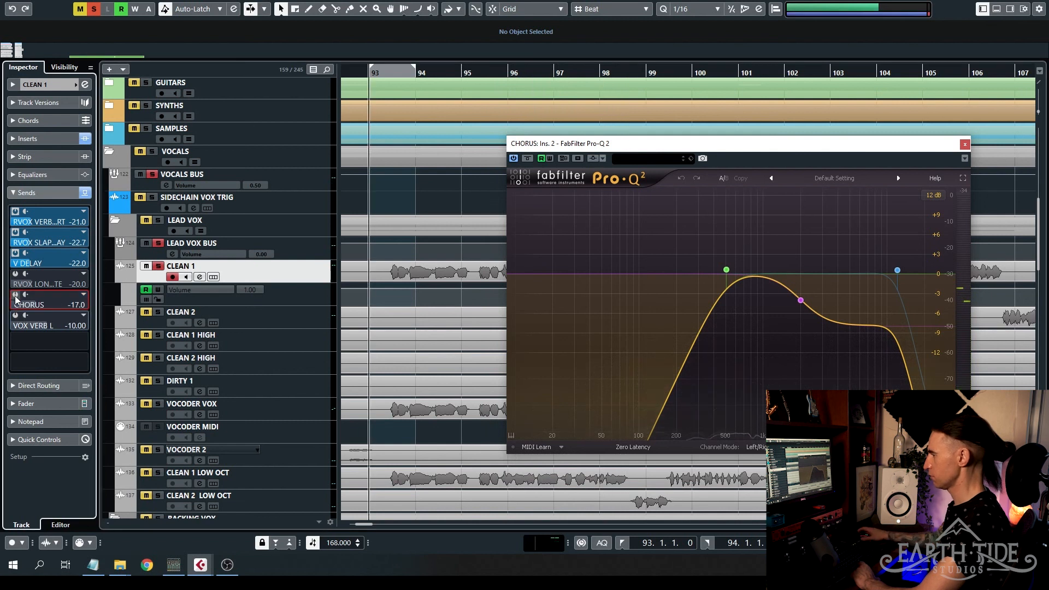
key(space)
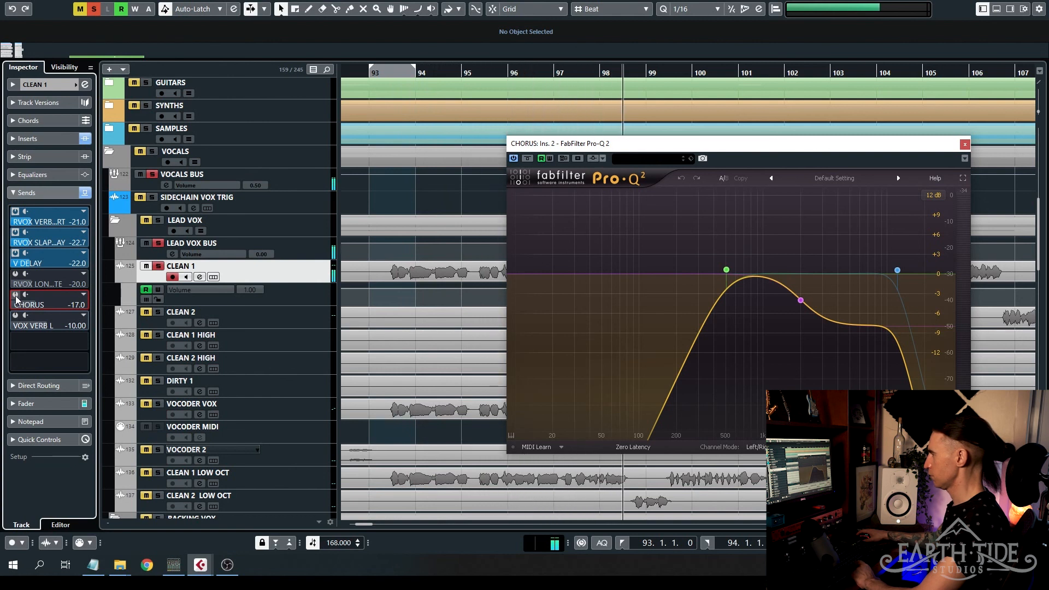
click(16, 296)
key(space)
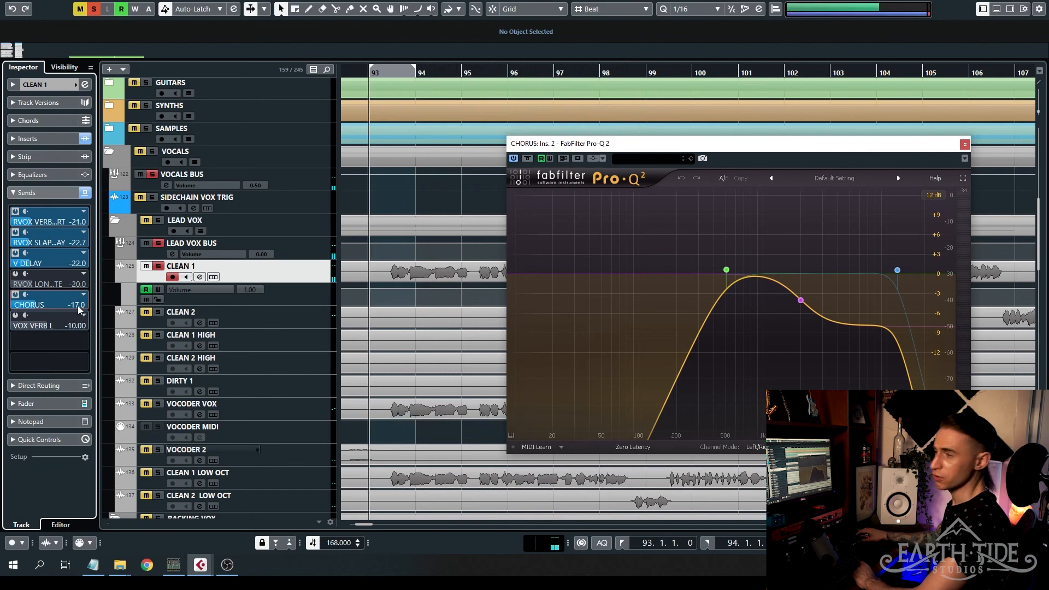
- Raise the CHORUS send on CLEAN 1 to -3.88 to exaggerate it during playback, and open the send value for editing
drag(69, 301, 106, 309)
key(space)
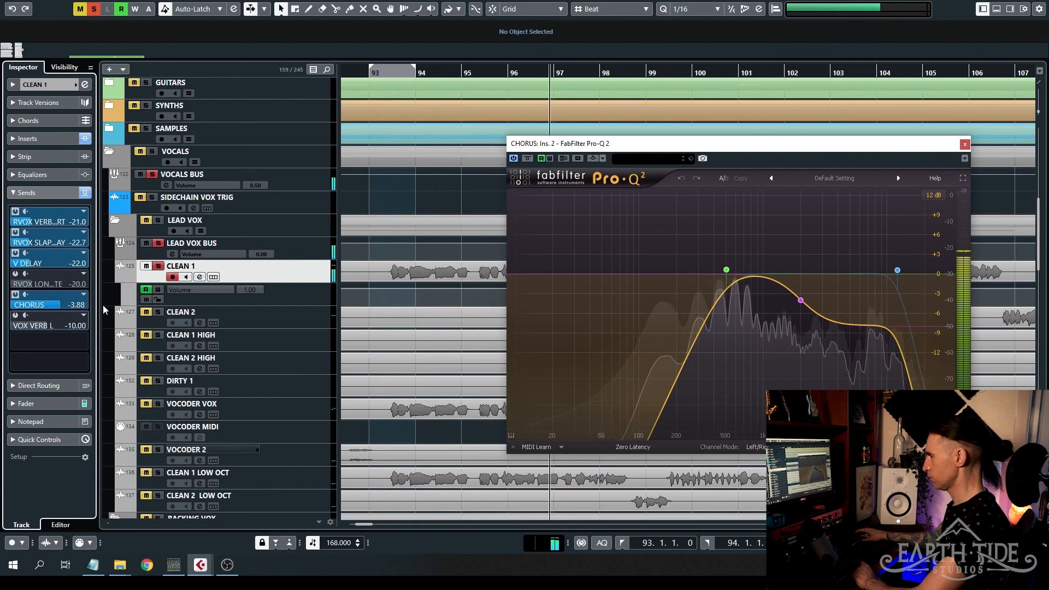
key(space)
double_click(70, 304)
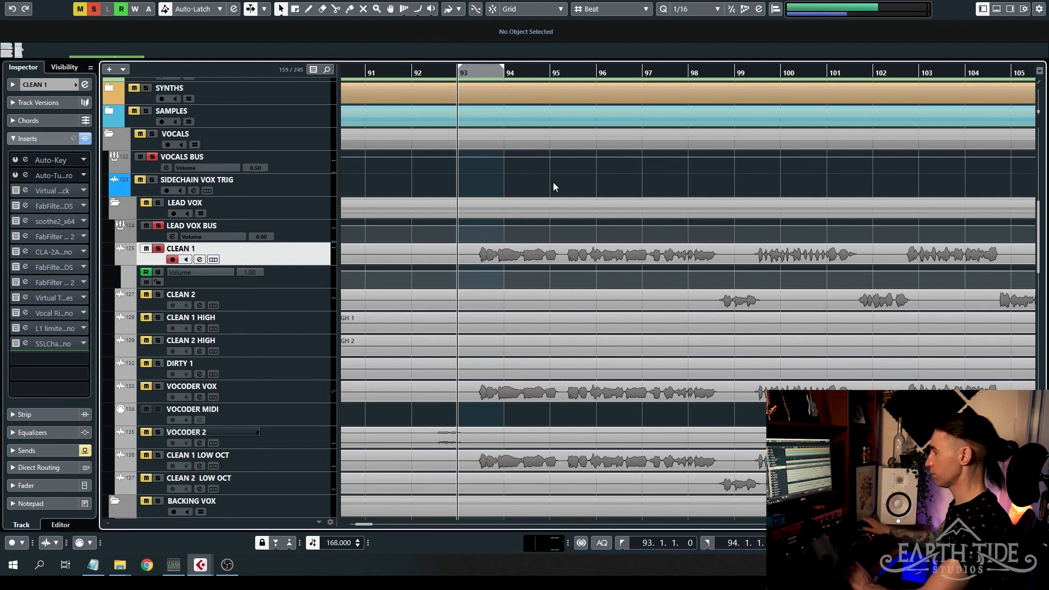
- Play CLEAN 1 from bar 93 with its inserts and sends bypassed, and replay it with both re-enabled
key(space)
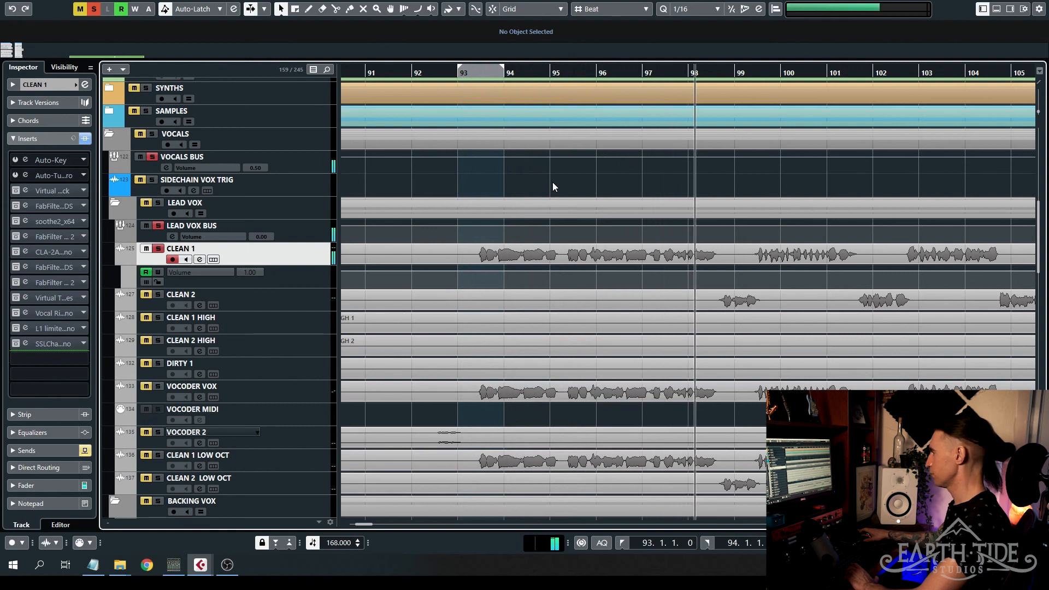
key(space)
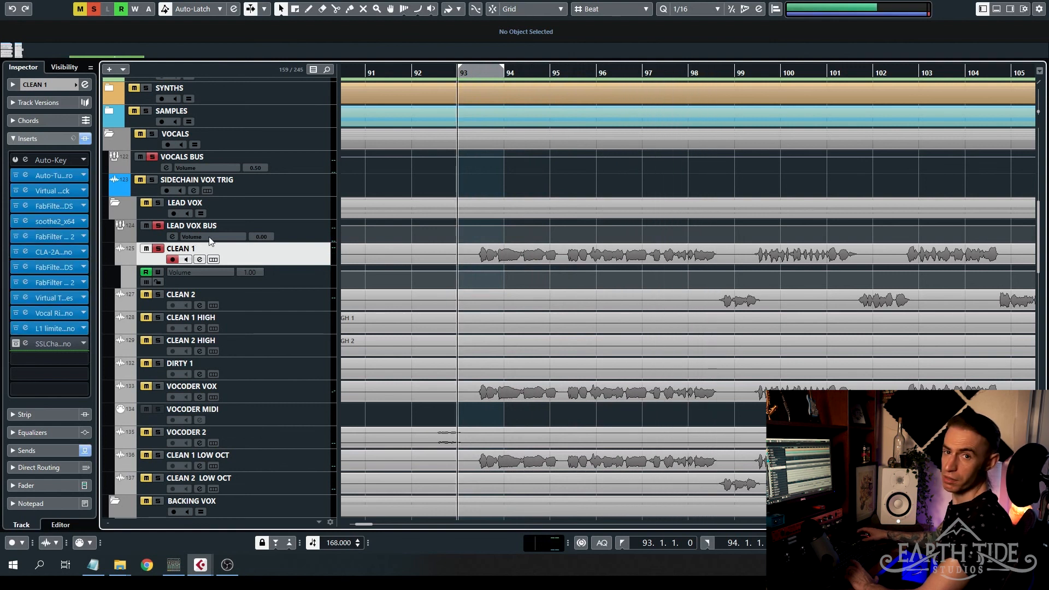
key(space)
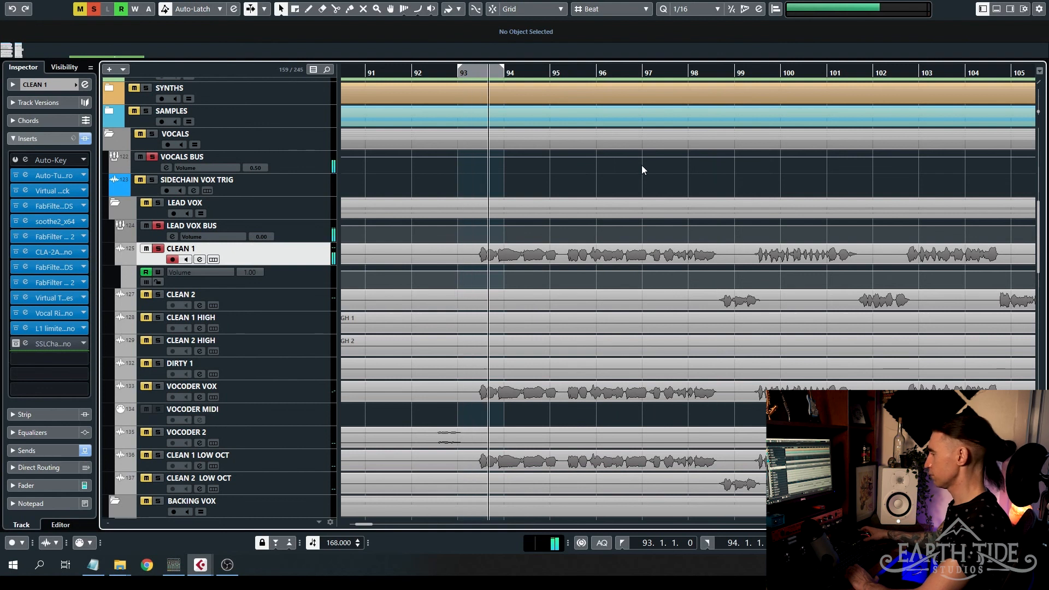